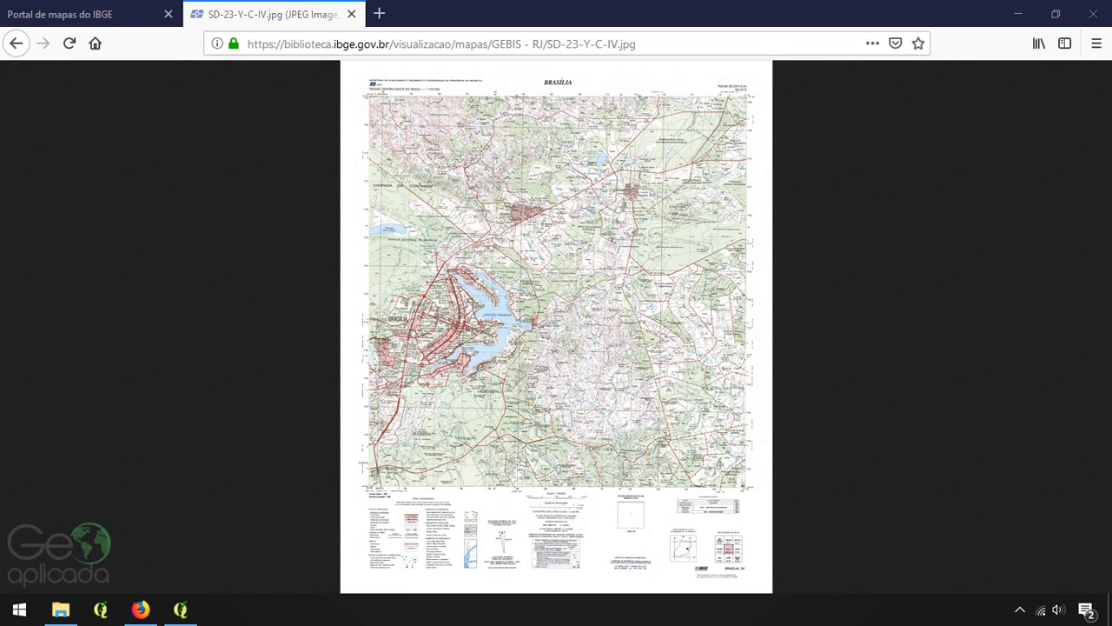
In the IBGE map portal, open the Brasília SD-23-Y-C-IV sheet from Cartas e Mapas, Folhas Topográficas, 1:100.000
left_click(113, 12)
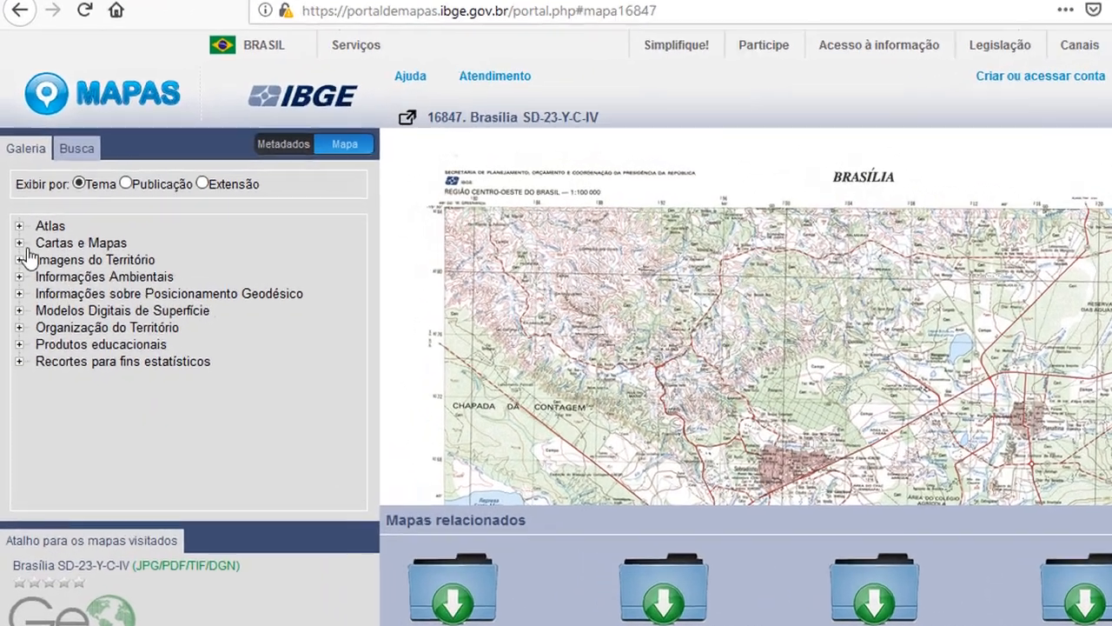
left_click(16, 234)
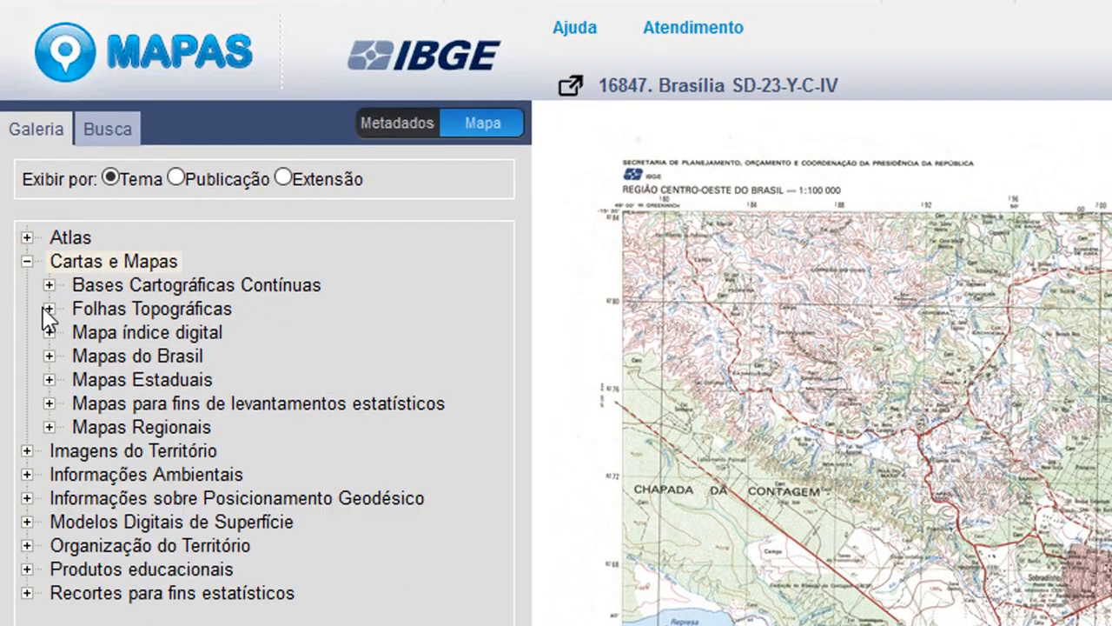
left_click(49, 309)
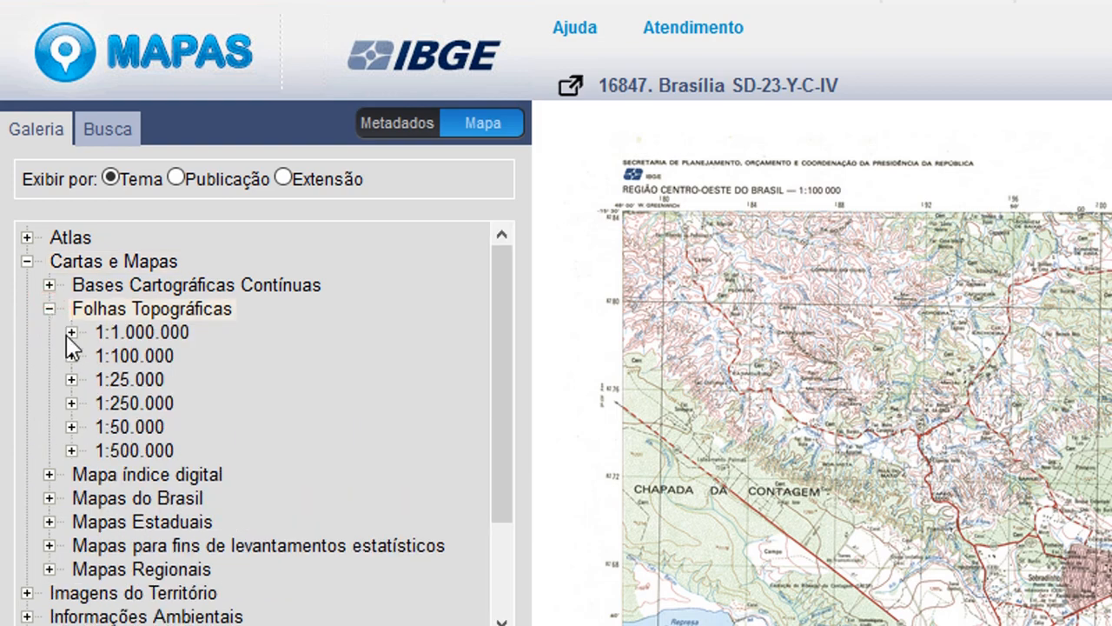
left_click(67, 352)
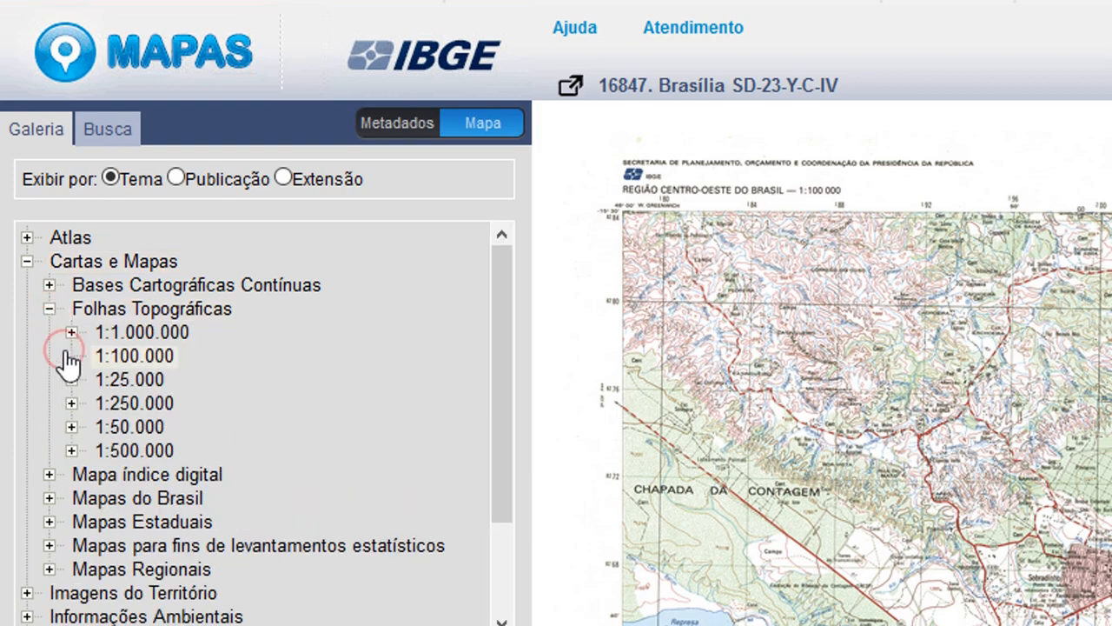
scroll(79, 402, "down", 5)
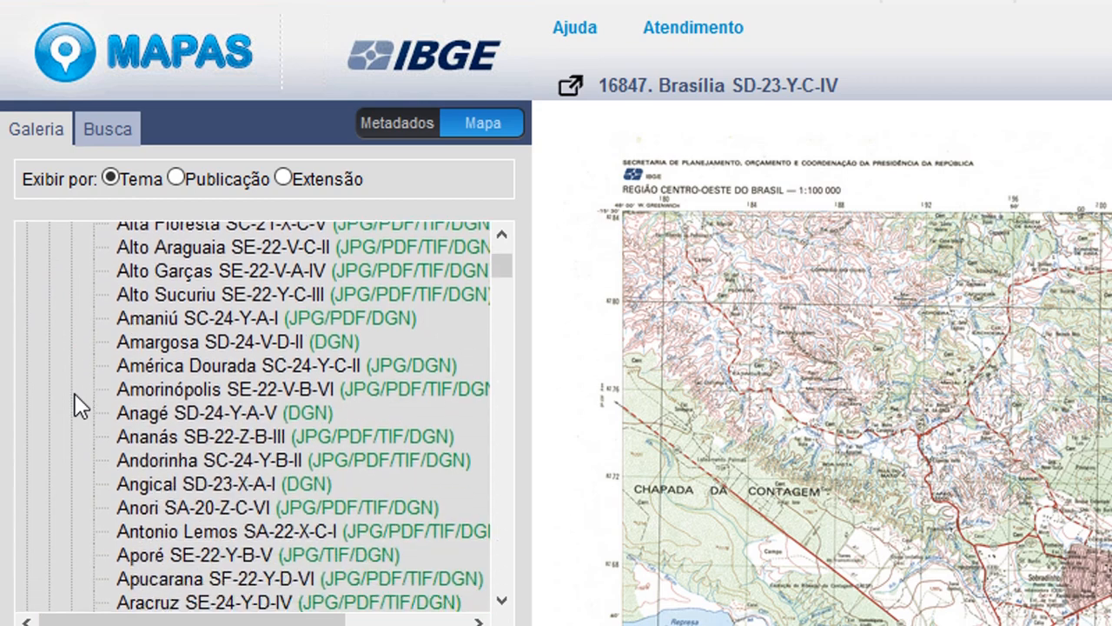
scroll(79, 402, "down", 10)
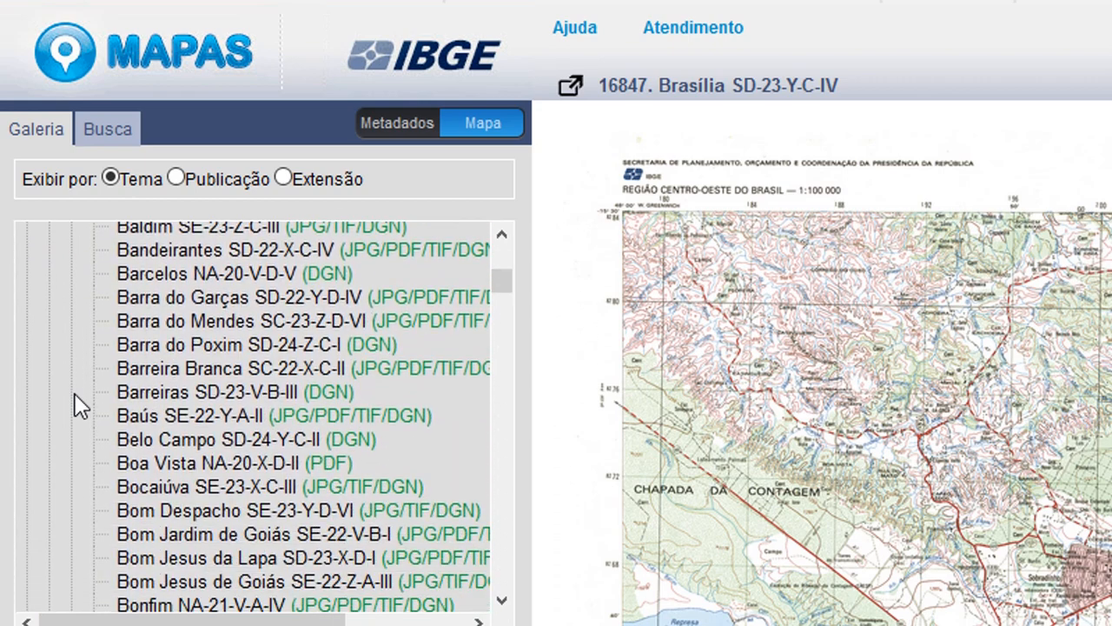
scroll(79, 402, "down", 3)
scroll(79, 402, "down", 5)
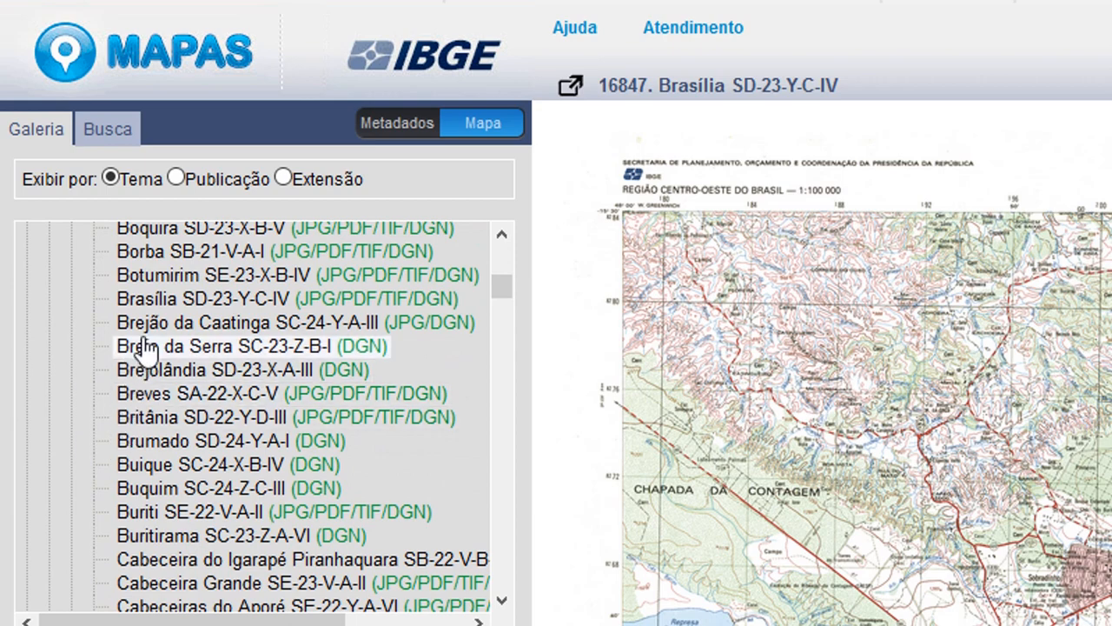
left_click(155, 308)
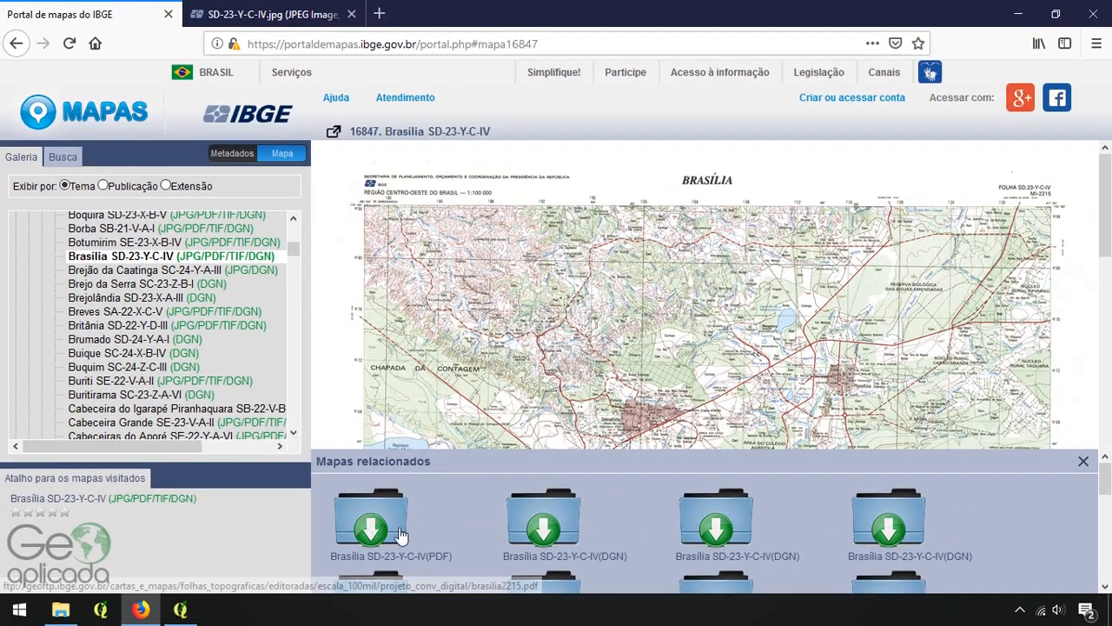
Look through the Brasília sheet's related downloads and open its full-size JPG image, closing the duplicate copy
scroll(495, 507, "down", 2)
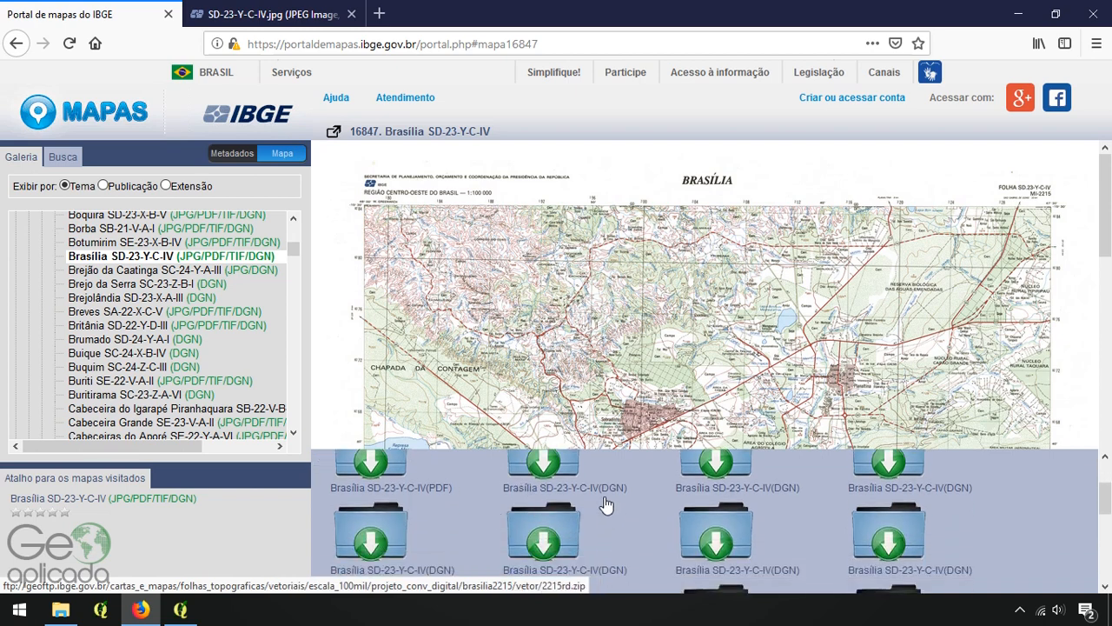
scroll(469, 511, "down", 3)
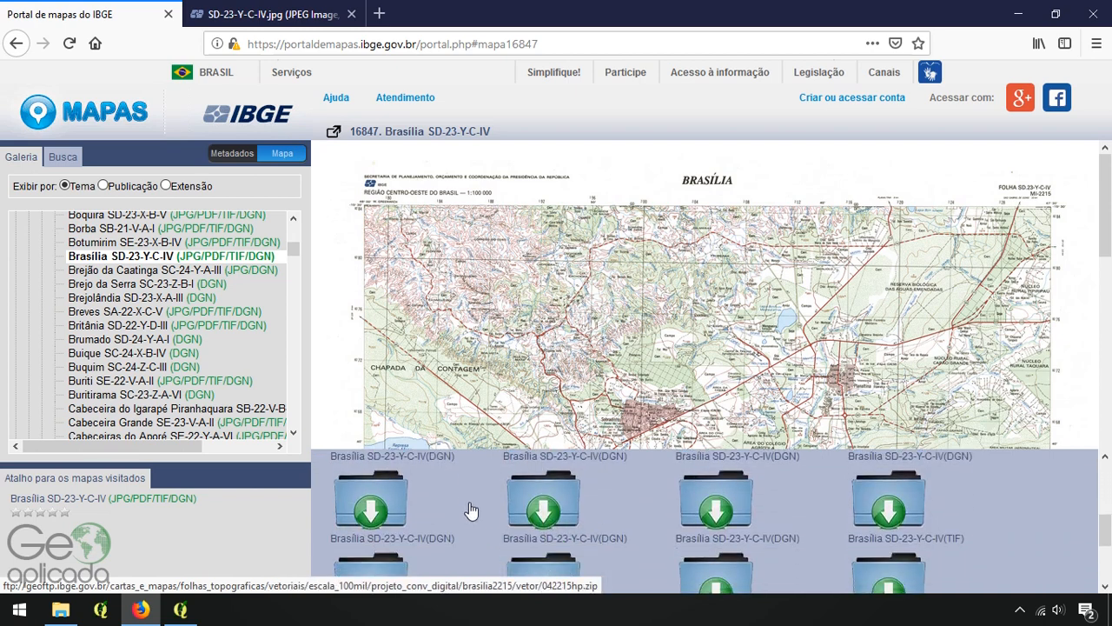
scroll(470, 511, "up", 3)
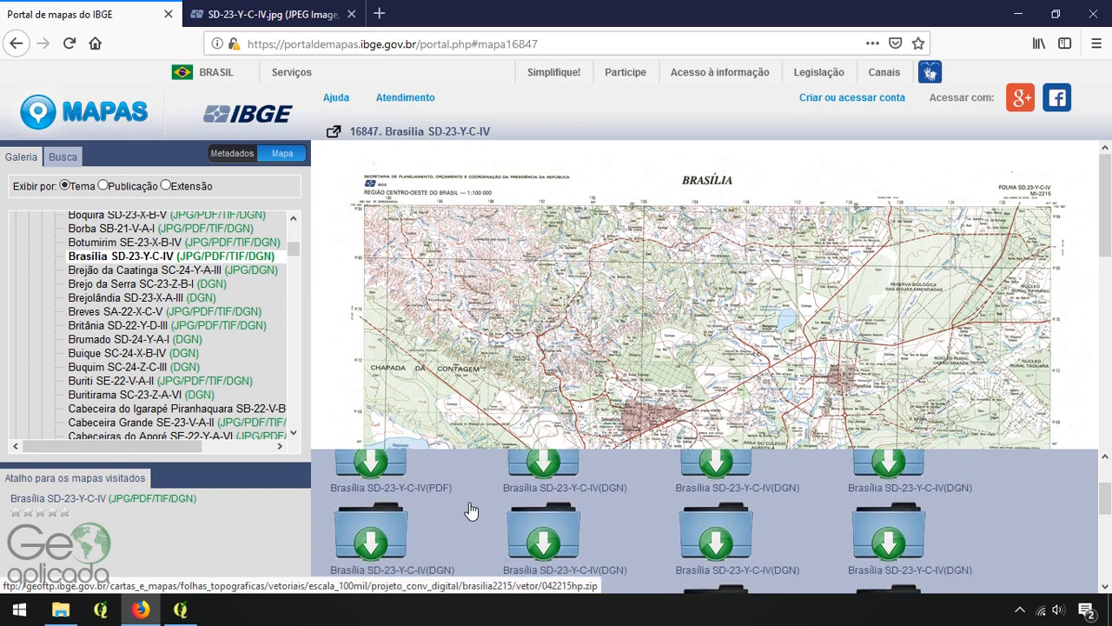
scroll(470, 510, "up", 2)
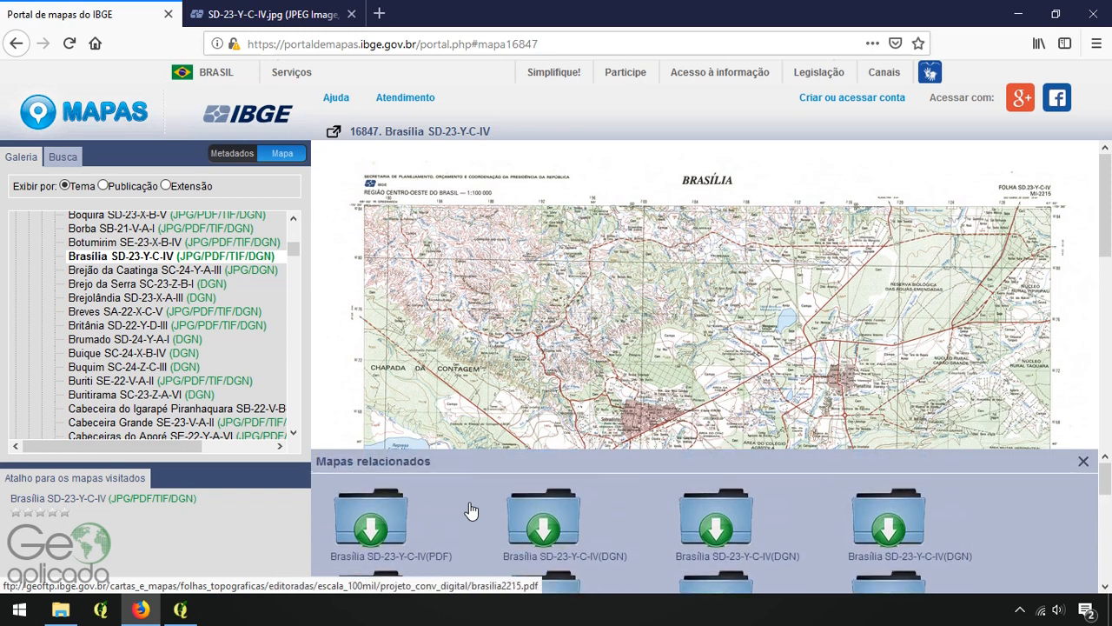
left_click(333, 136)
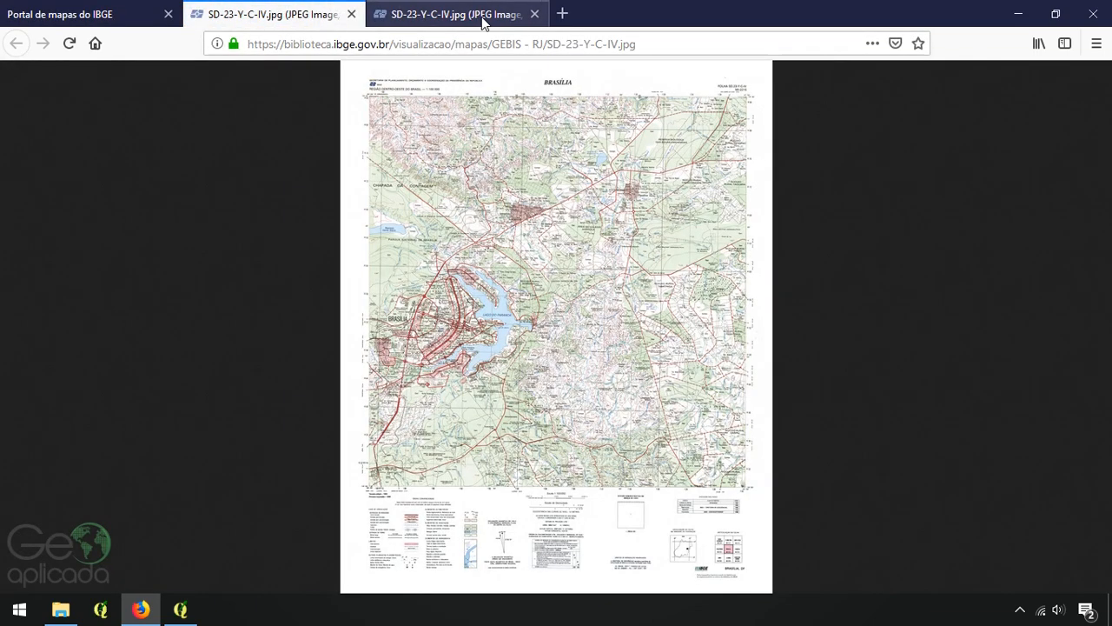
left_click(535, 15)
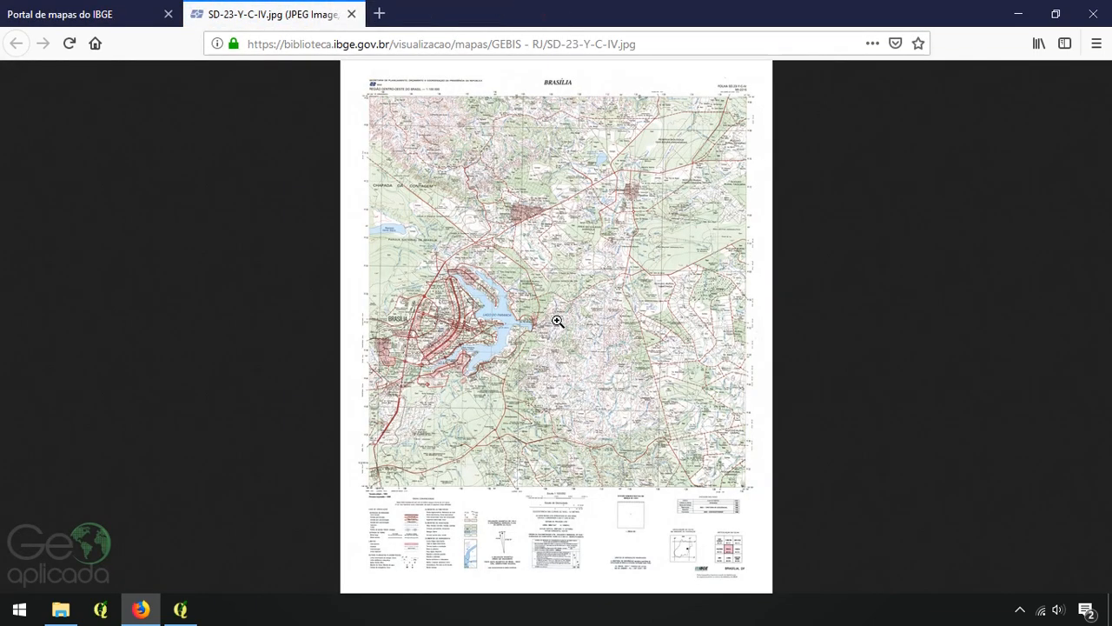
Save the map image as SD-23-Y-C-IV.jpg in GEOAPLICADA/Raster/Cartas_topograficas, replacing the existing file
right_click(517, 265)
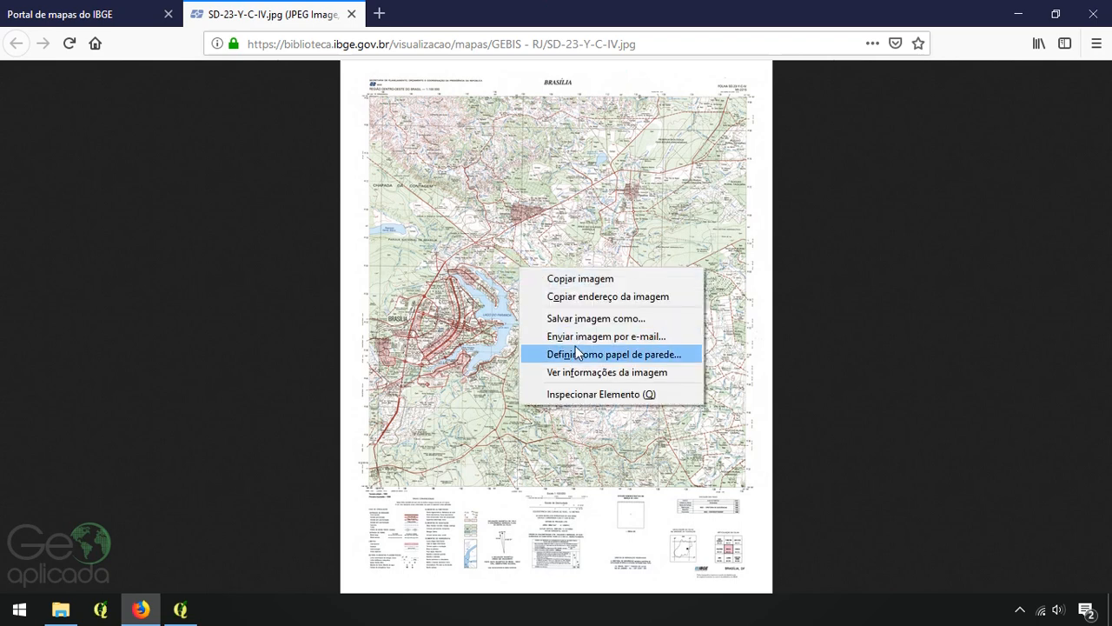
left_click(568, 319)
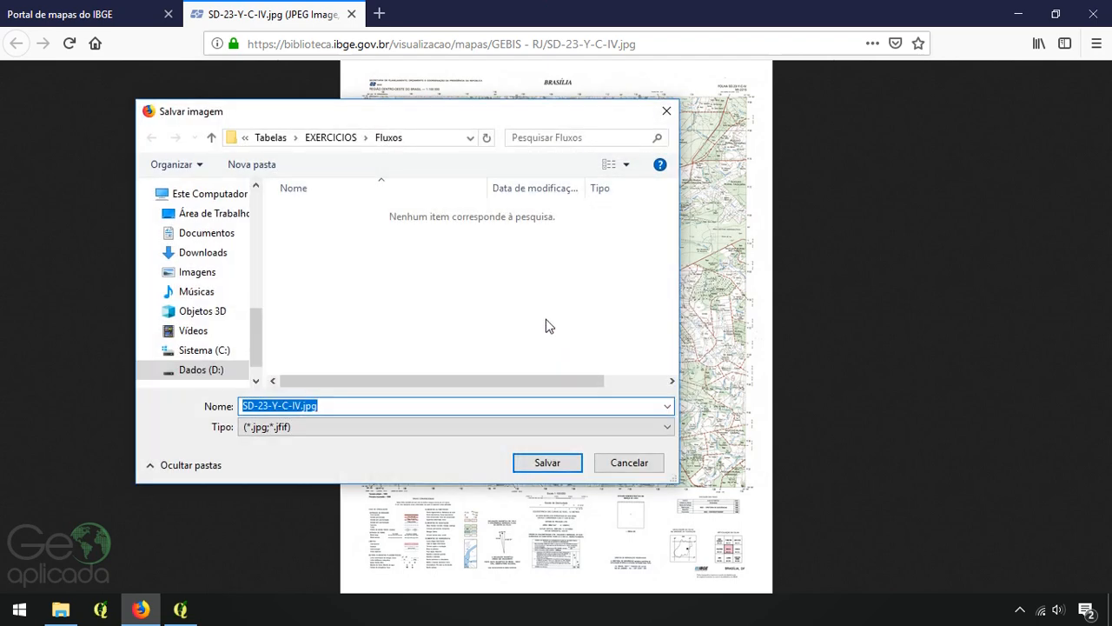
left_click(276, 139)
left_click(289, 139)
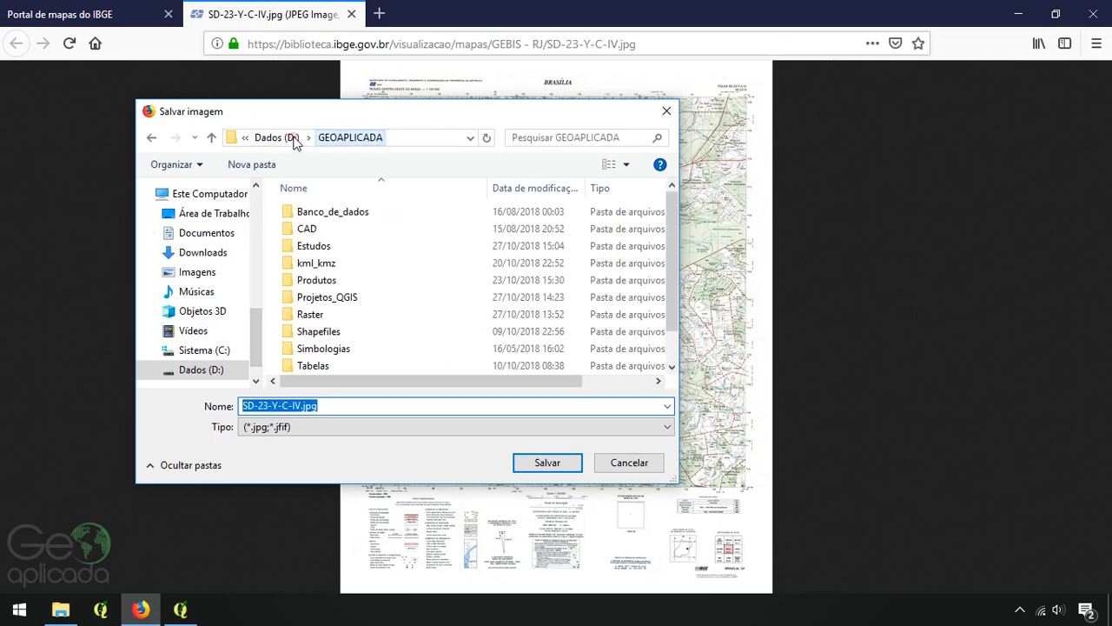
double_click(311, 314)
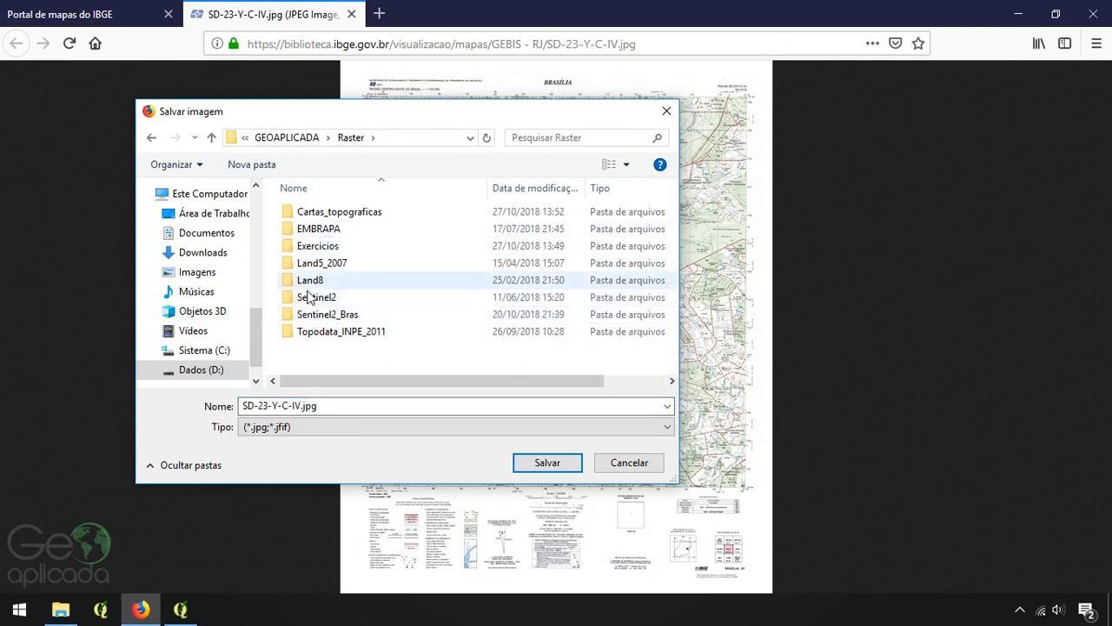
double_click(339, 212)
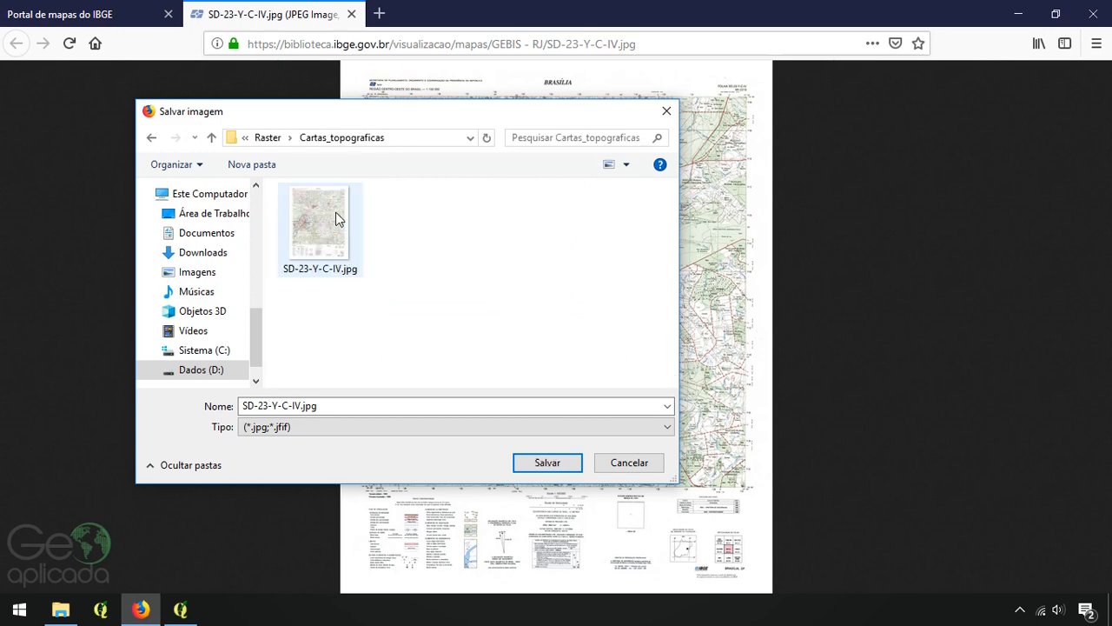
left_click(330, 246)
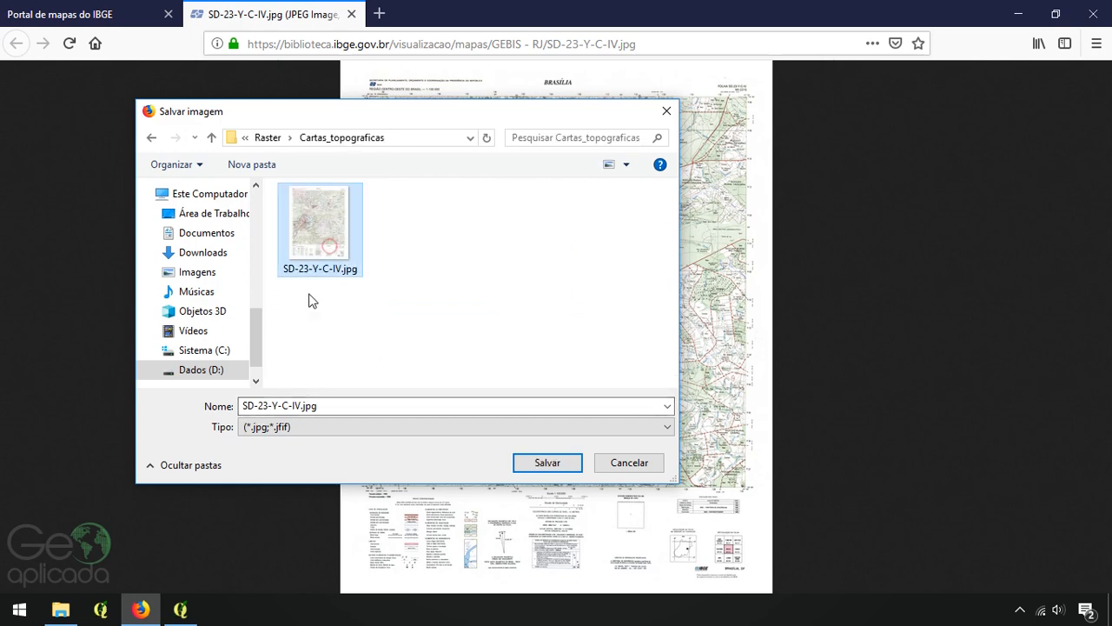
left_click(542, 462)
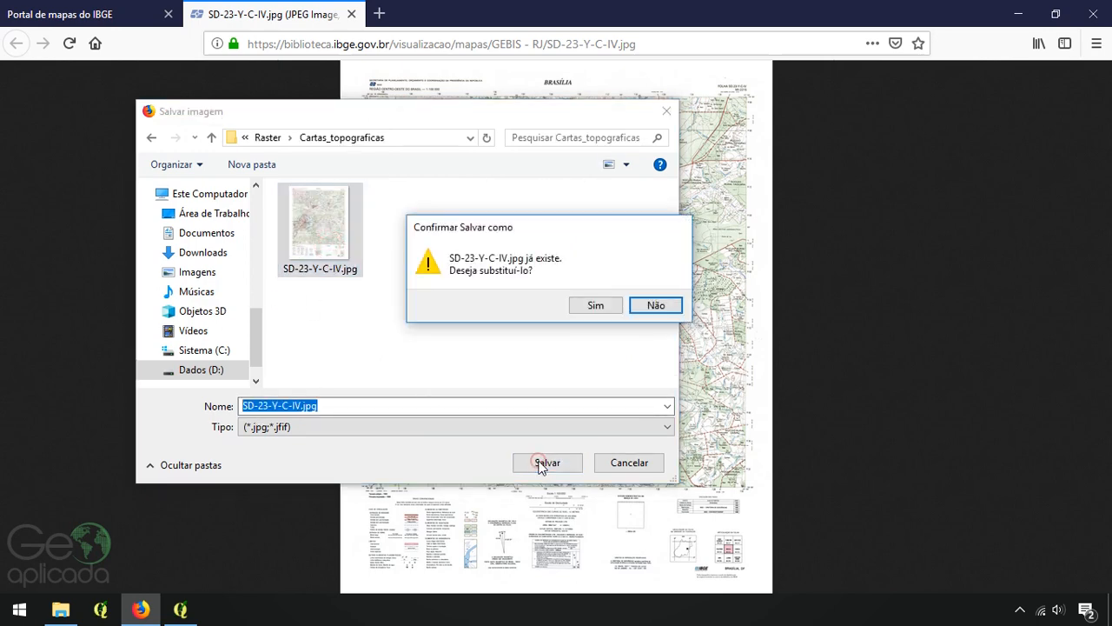
left_click(597, 306)
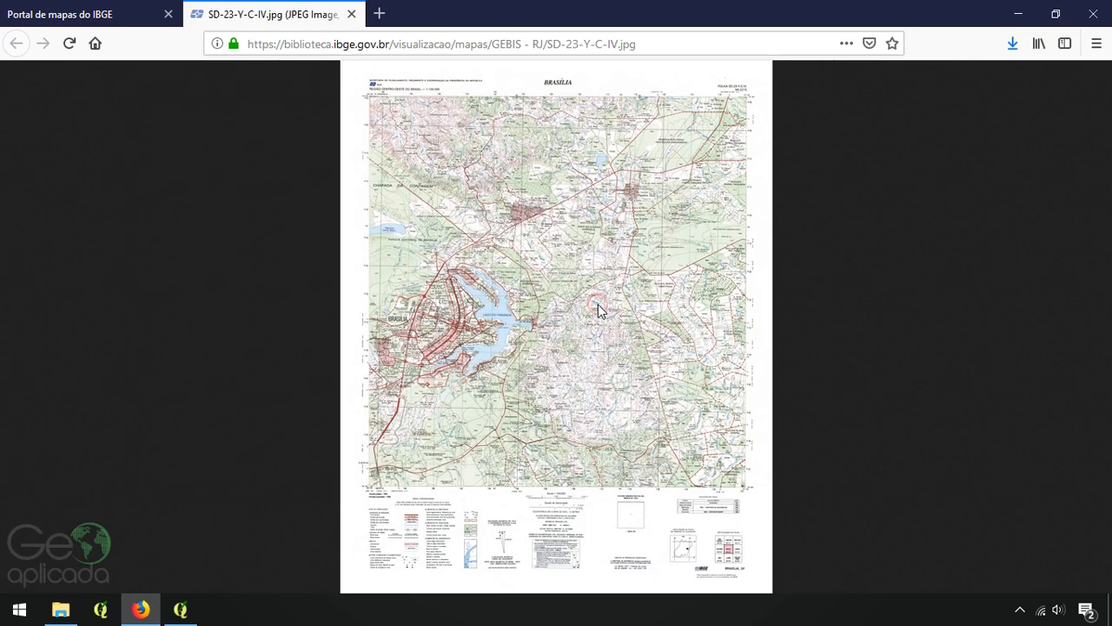
Switch to QGIS and search the available plugins for "georr" to check whether Georreferenciador GDAL is enabled
left_click(180, 610)
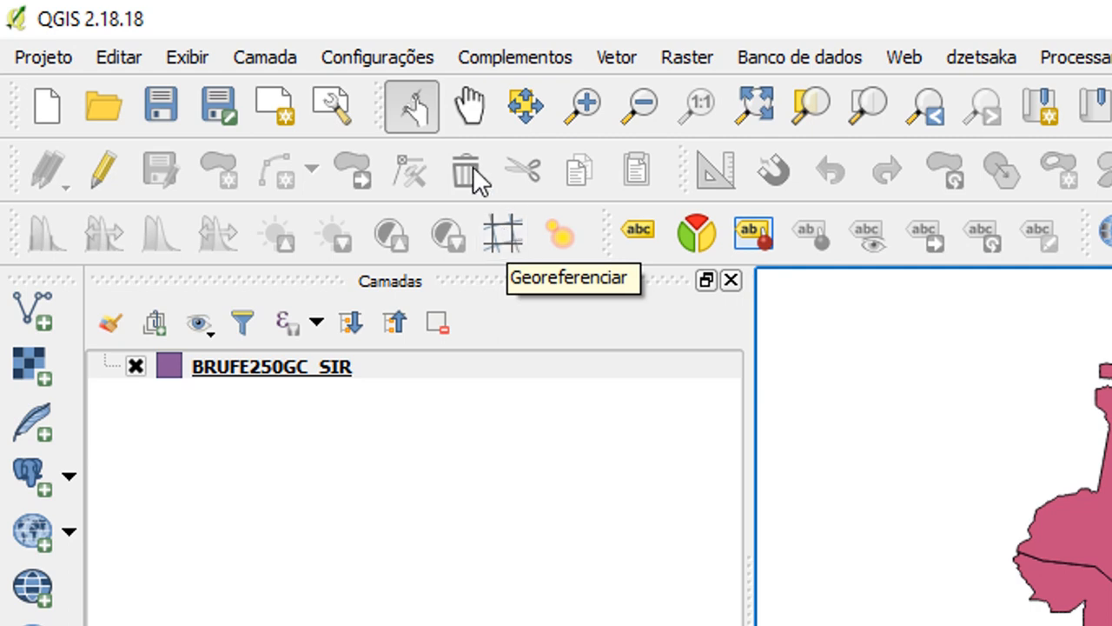
left_click(467, 59)
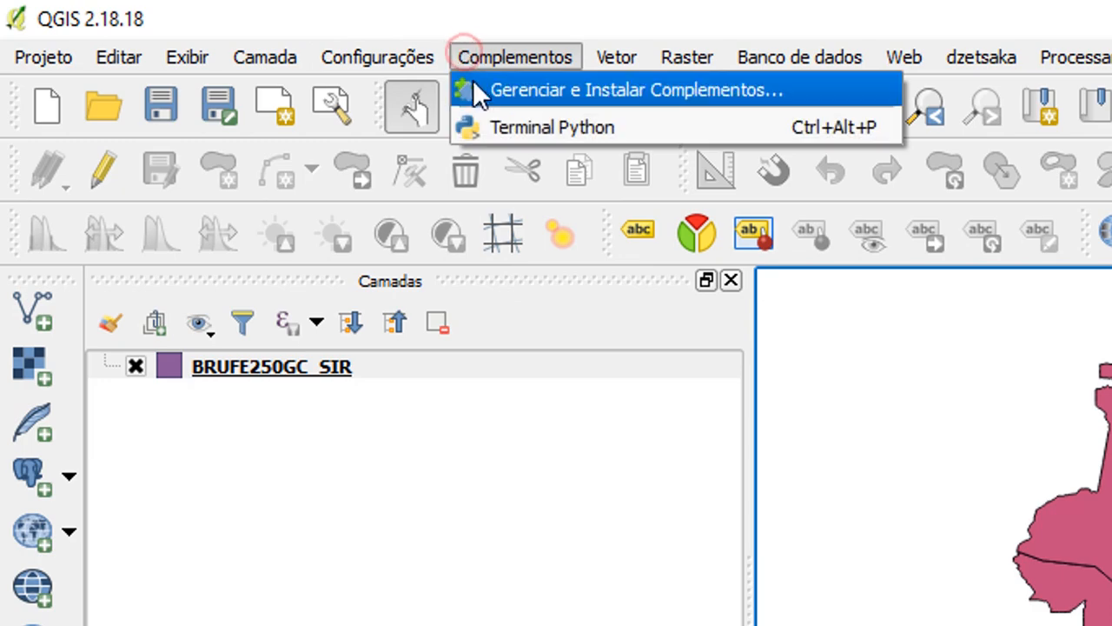
left_click(478, 90)
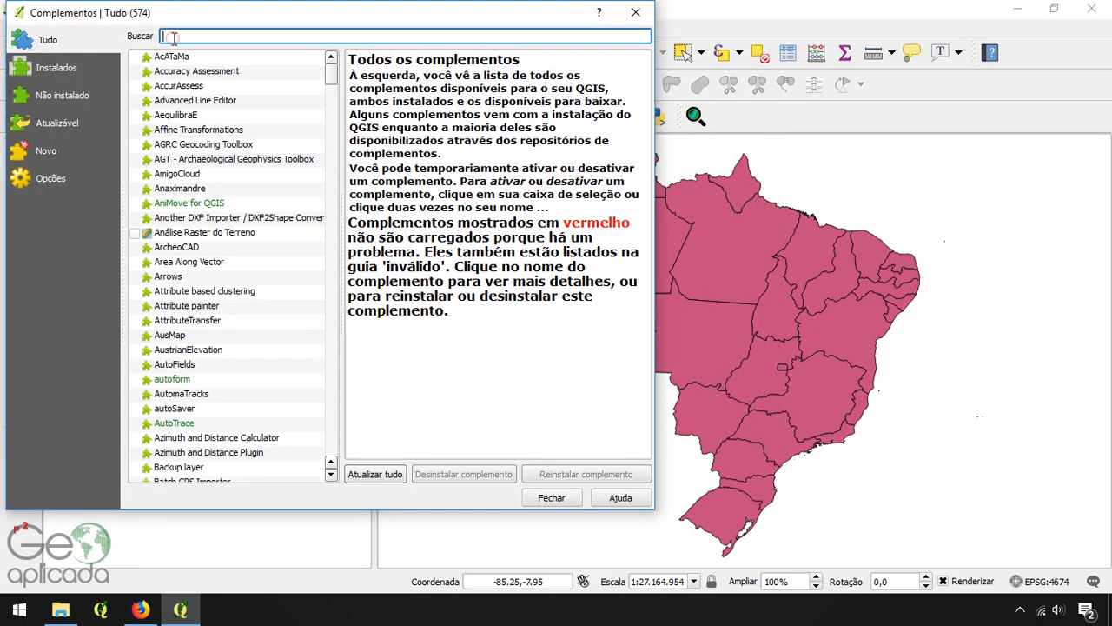
type("georr")
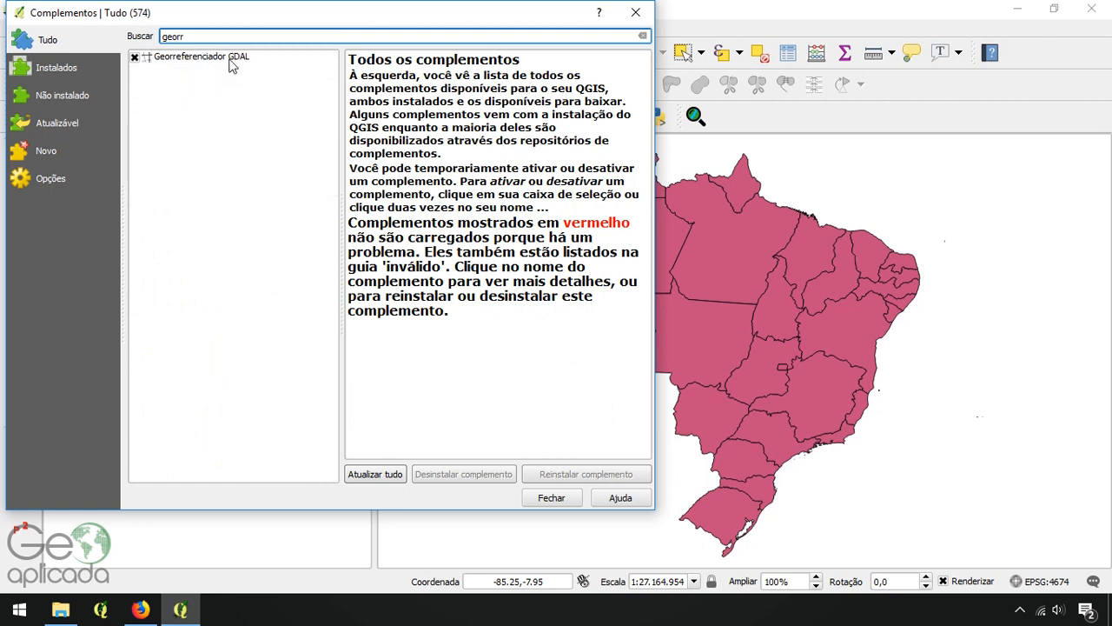
left_click(232, 59)
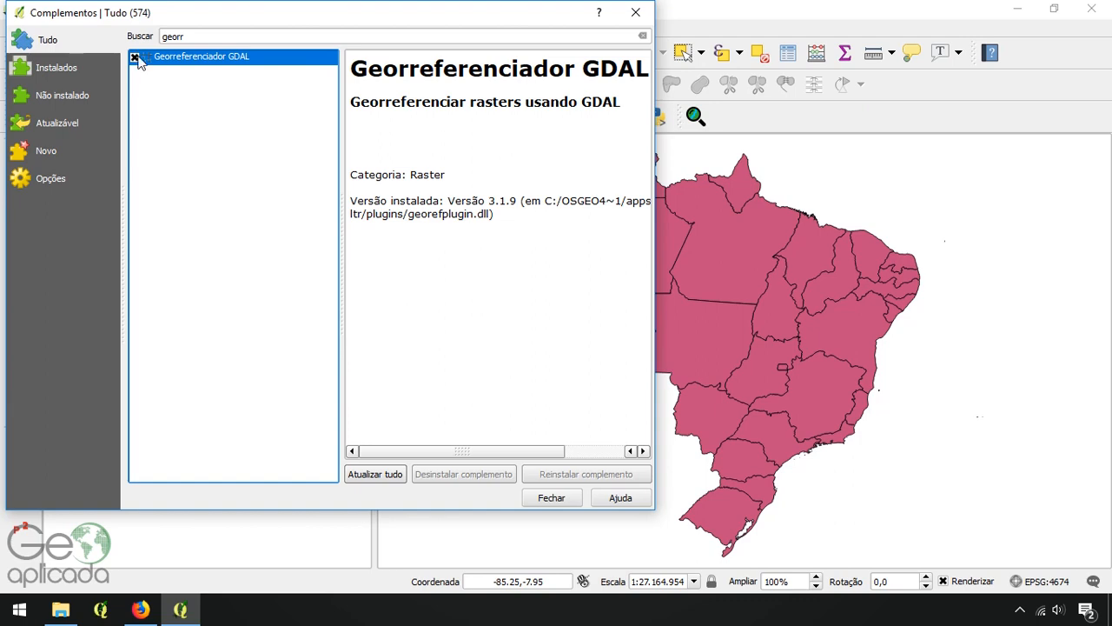
left_click(539, 498)
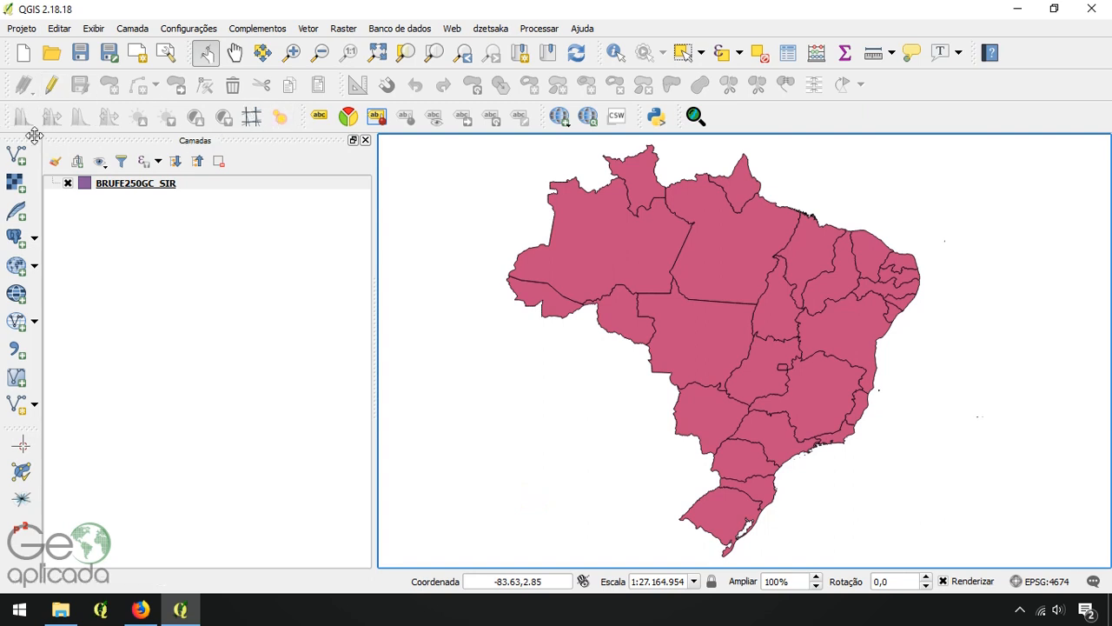
Hide the Raster toolbar and show it again
right_click(740, 124)
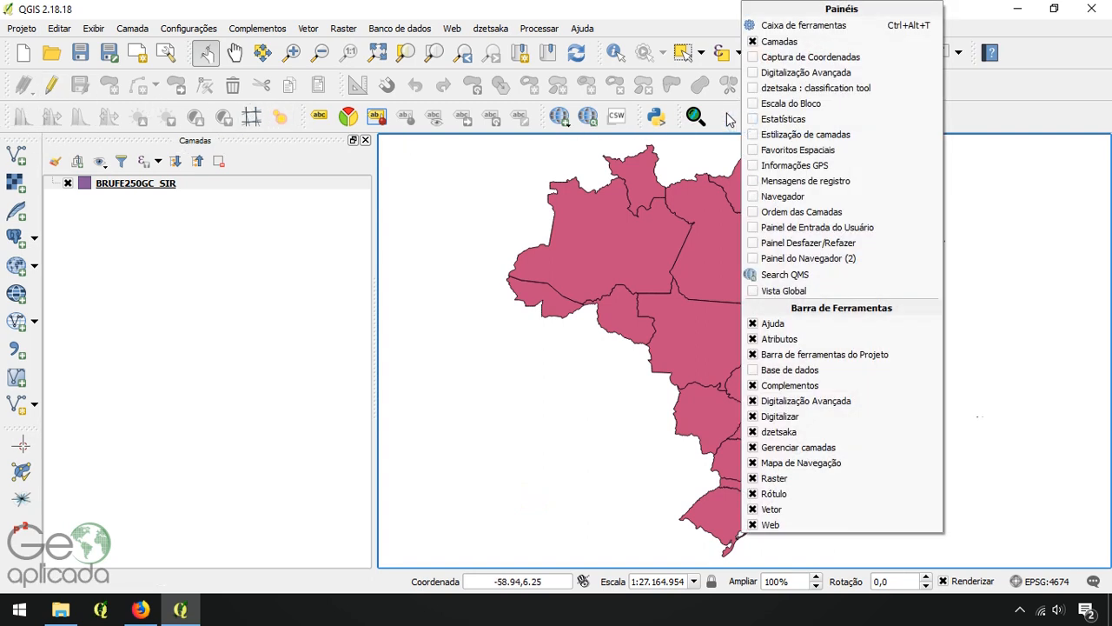
right_click(726, 120)
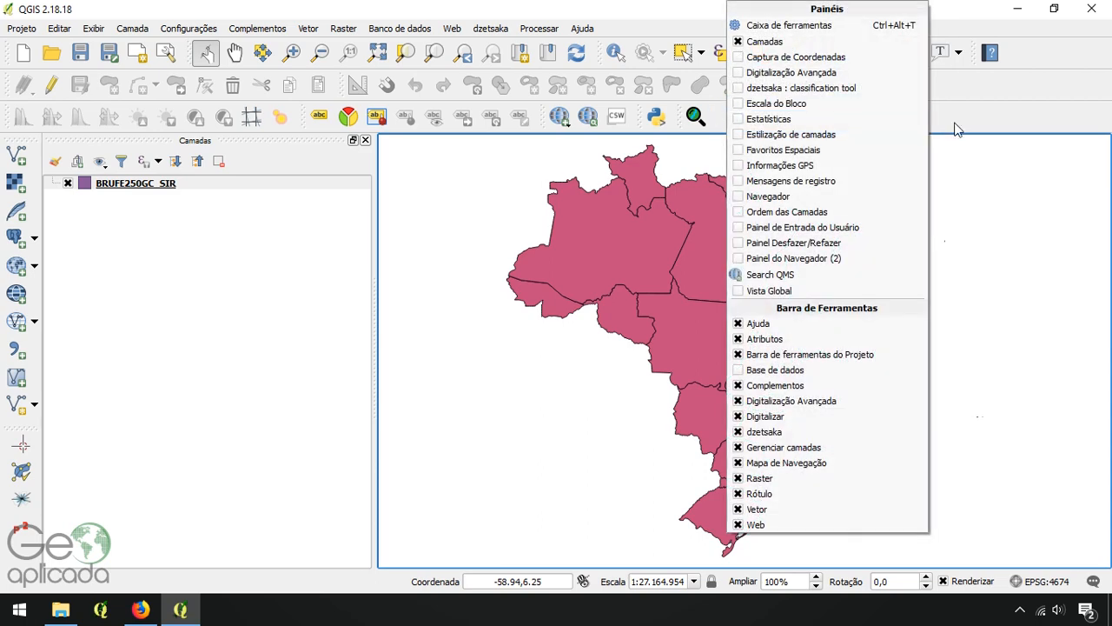
right_click(956, 128)
right_click(950, 110)
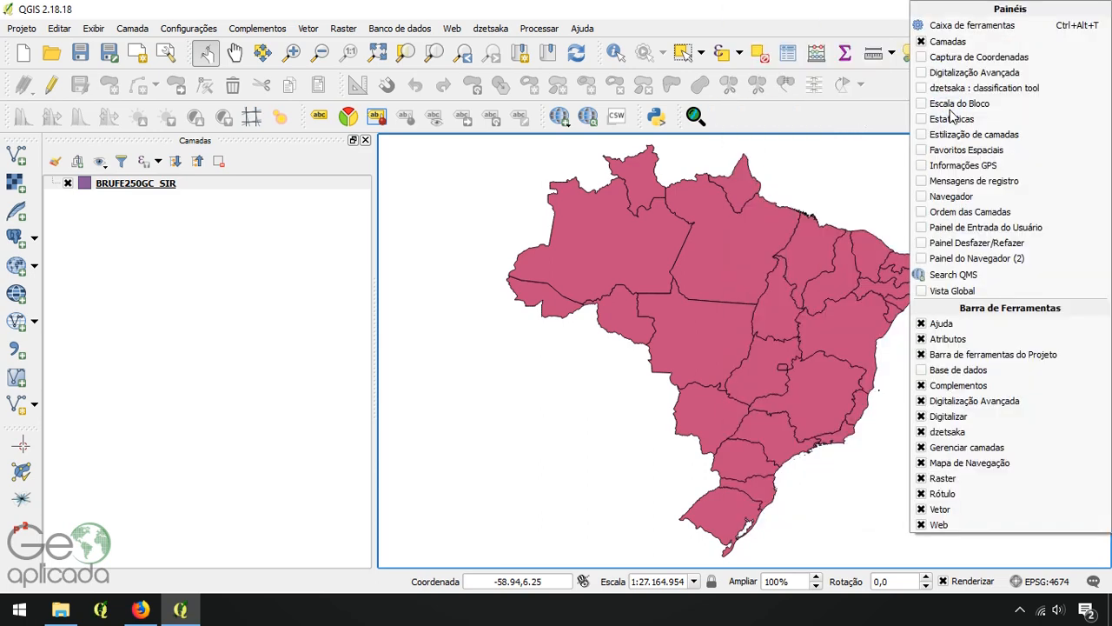
left_click(928, 479)
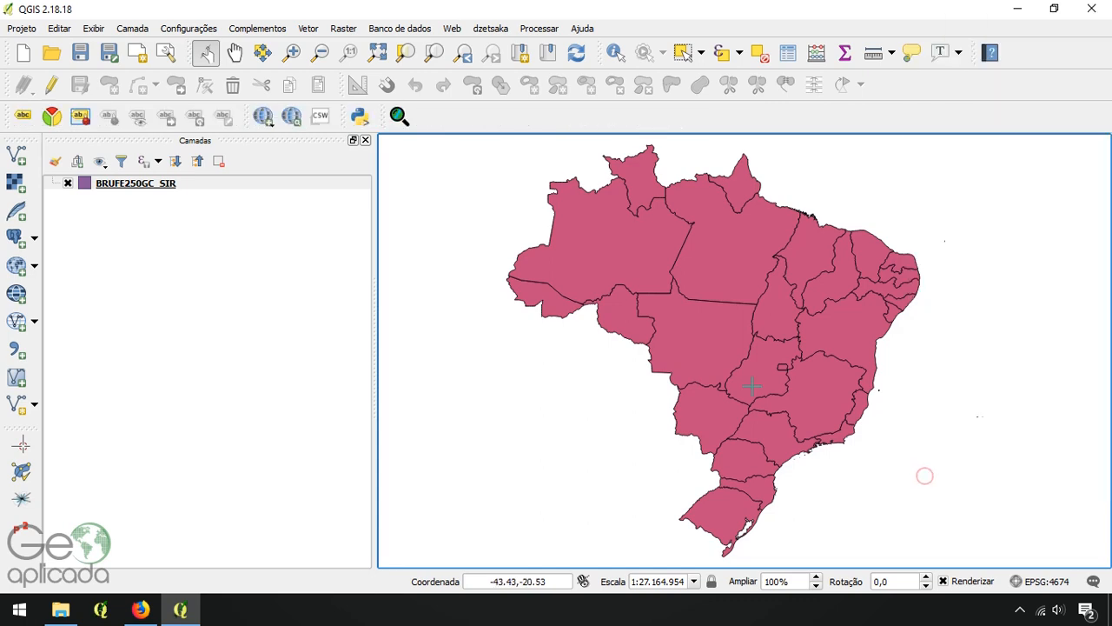
right_click(791, 126)
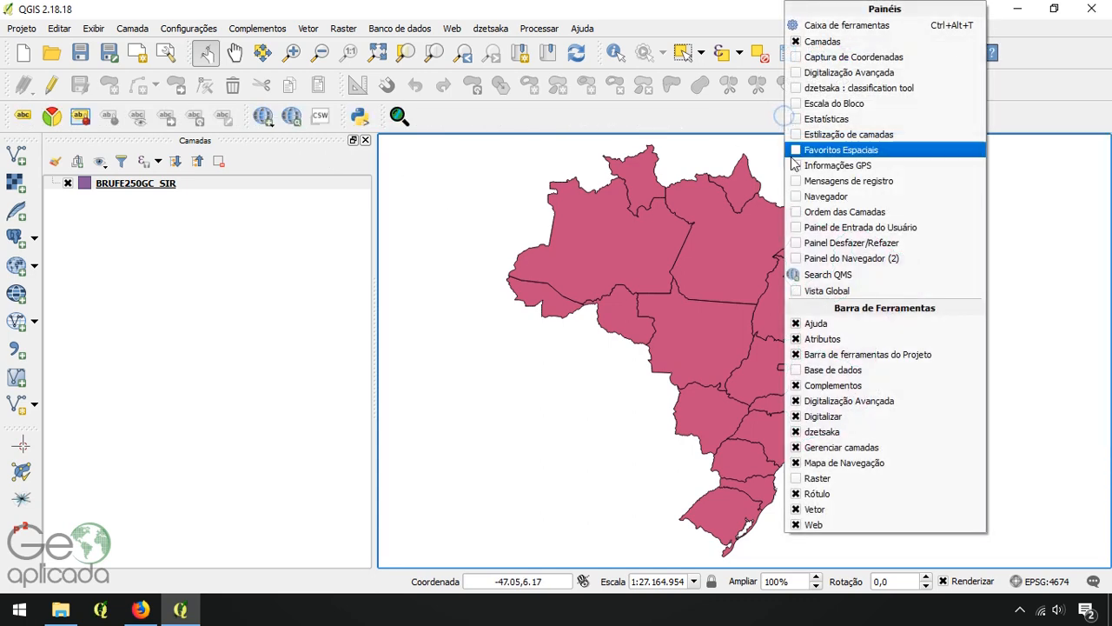
left_click(800, 479)
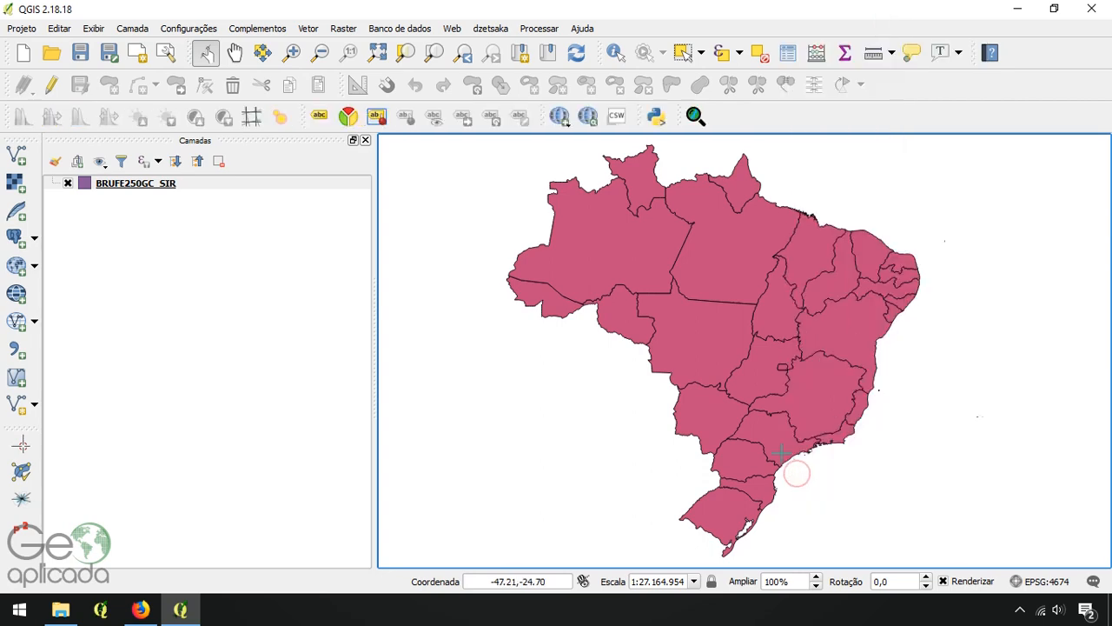
Open the Georeferencer window
left_click(252, 118)
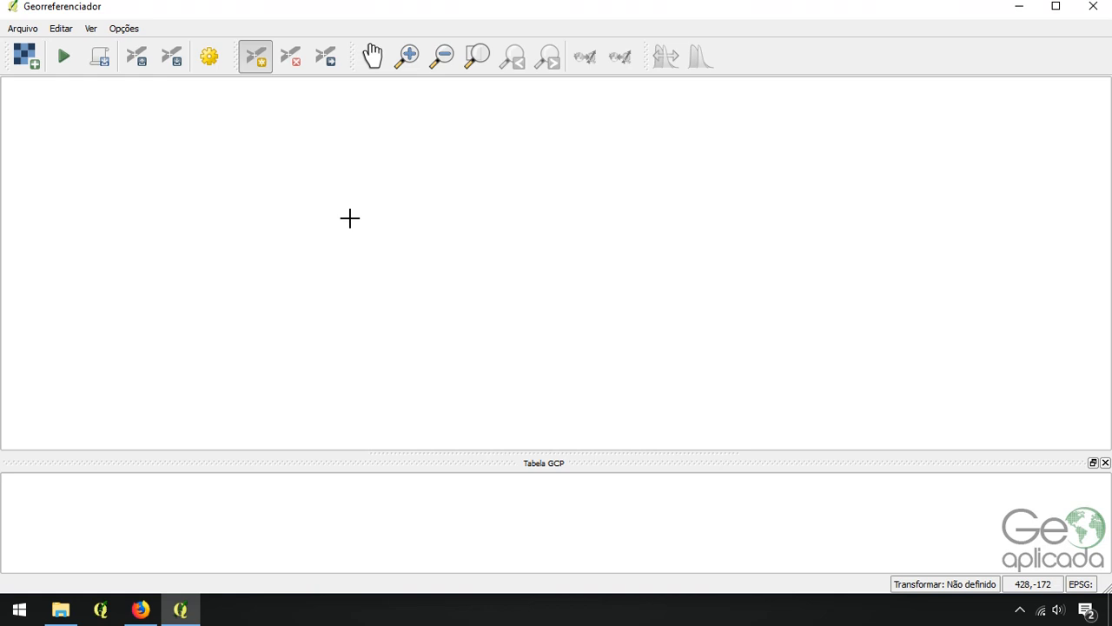
Start loading a raster into the Georeferencer and browse to the Raster/Cartas_topograficas folder
left_click(26, 67)
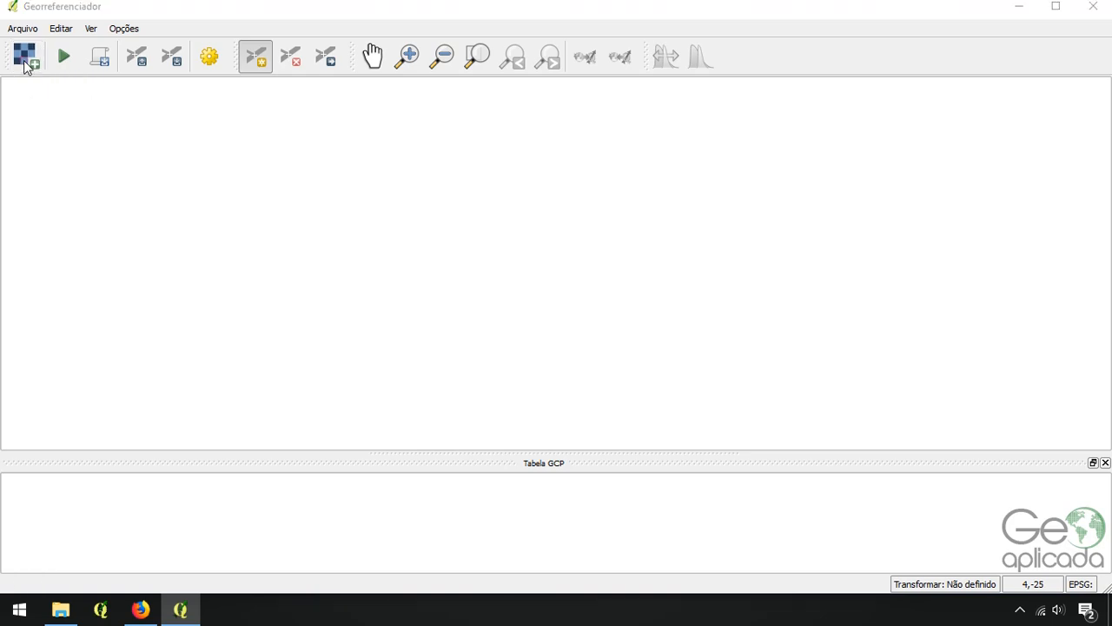
double_click(200, 235)
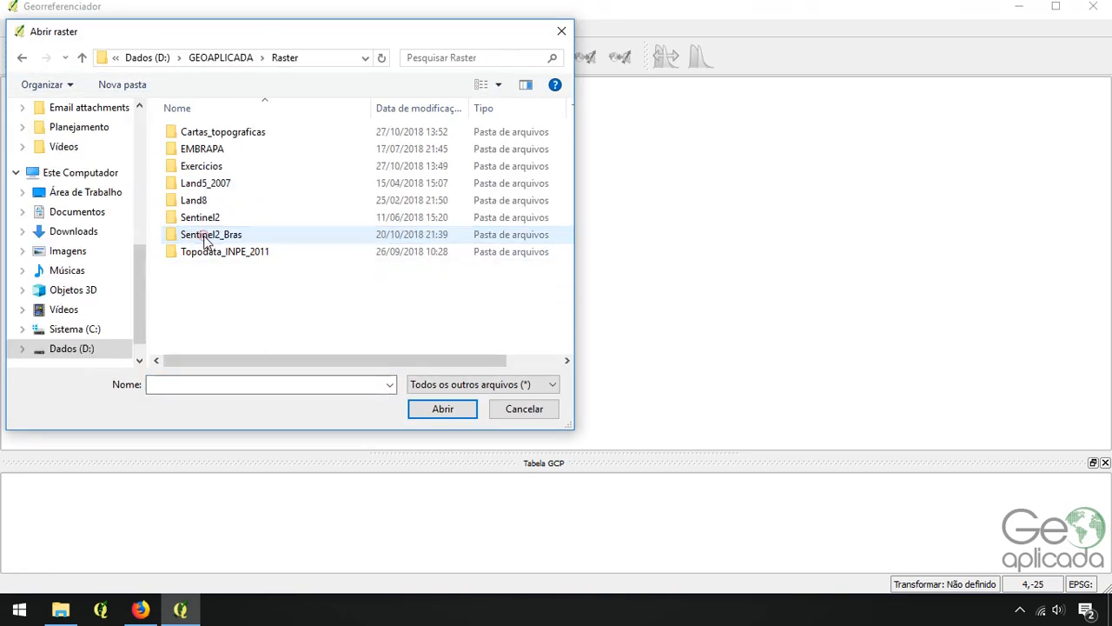
double_click(252, 130)
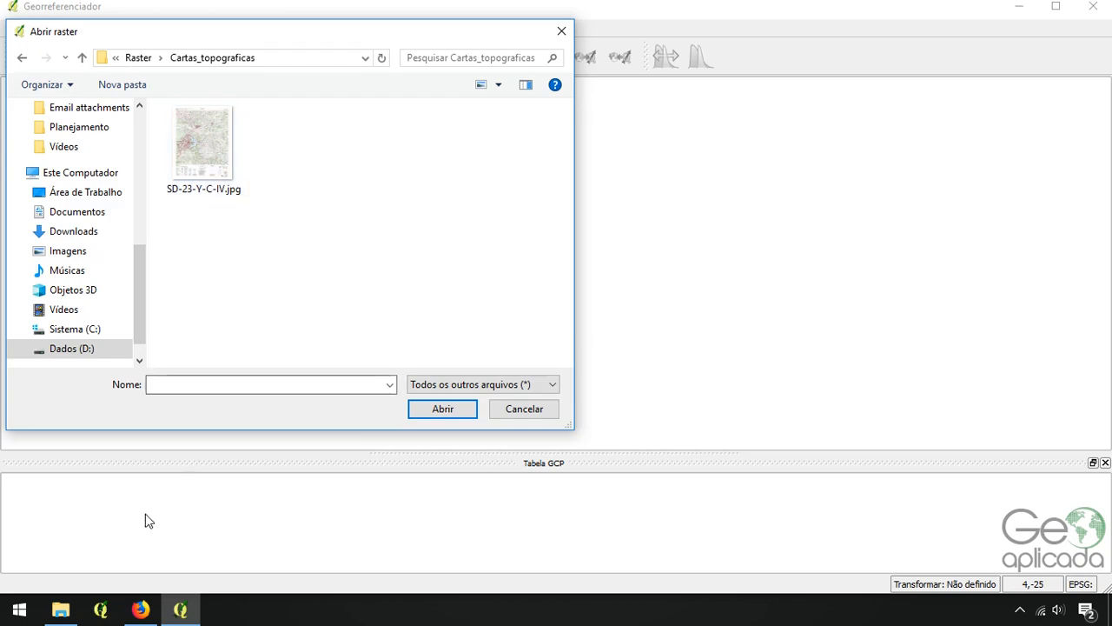
Switch to Firefox and examine the geographic and UTM coordinate labels along the topographic sheet's upper and western margins
left_click(140, 609)
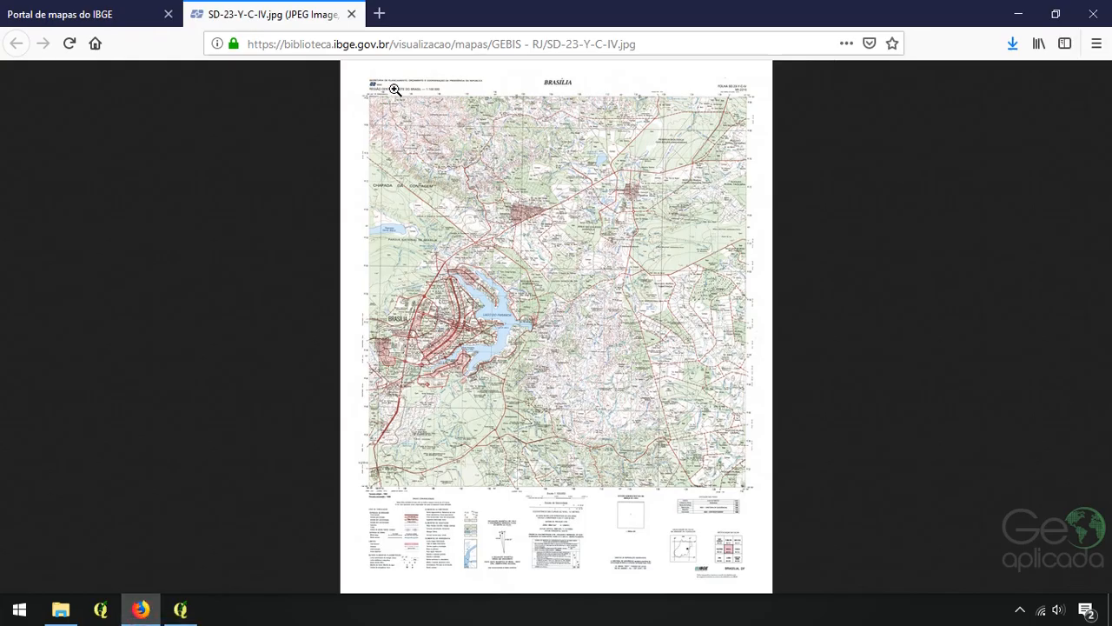
left_click(394, 89)
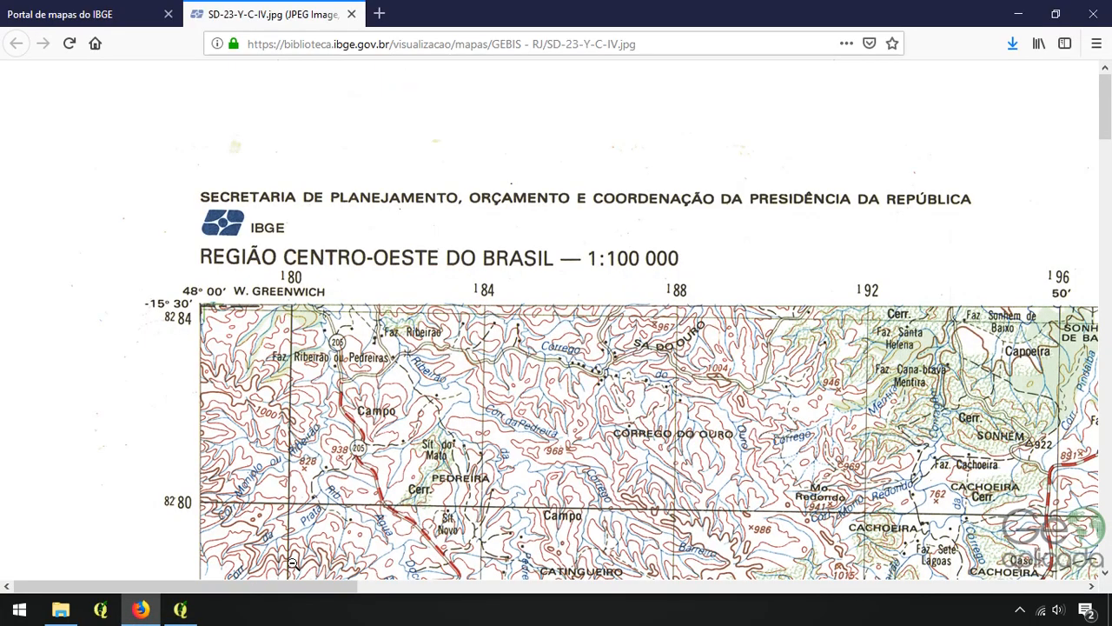
left_click_drag(272, 596, 615, 590)
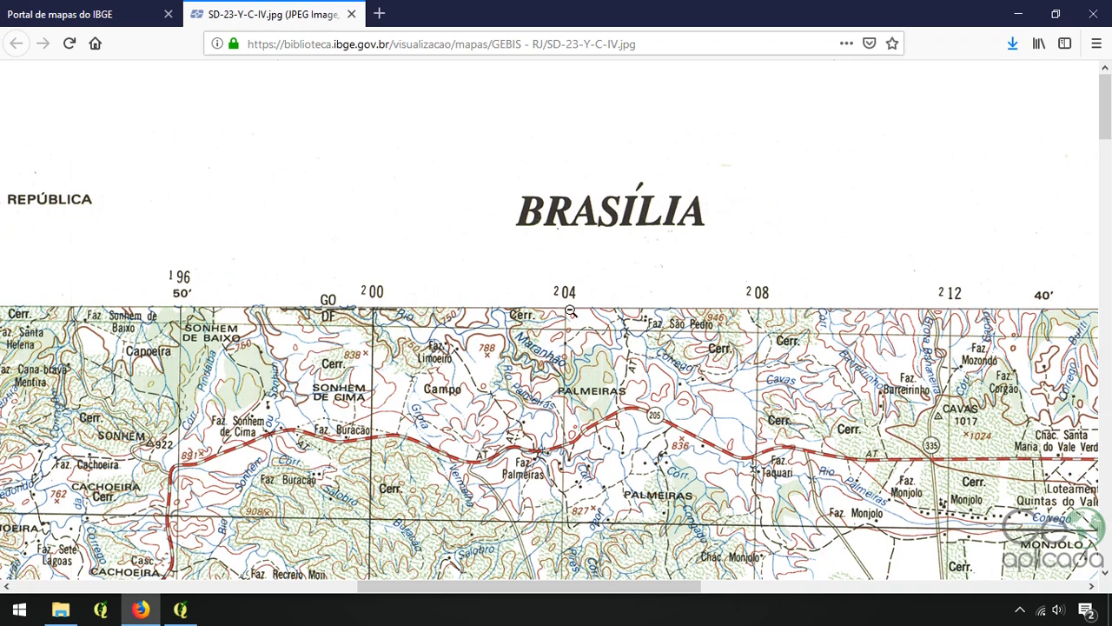
left_click_drag(527, 590, 176, 584)
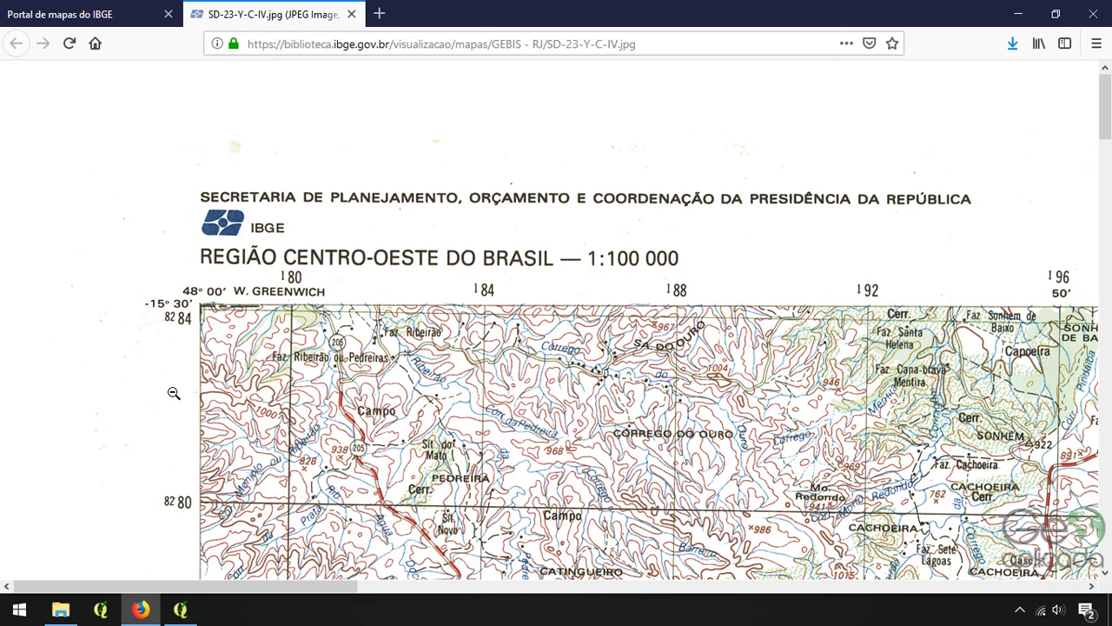
scroll(185, 476, "down", 1)
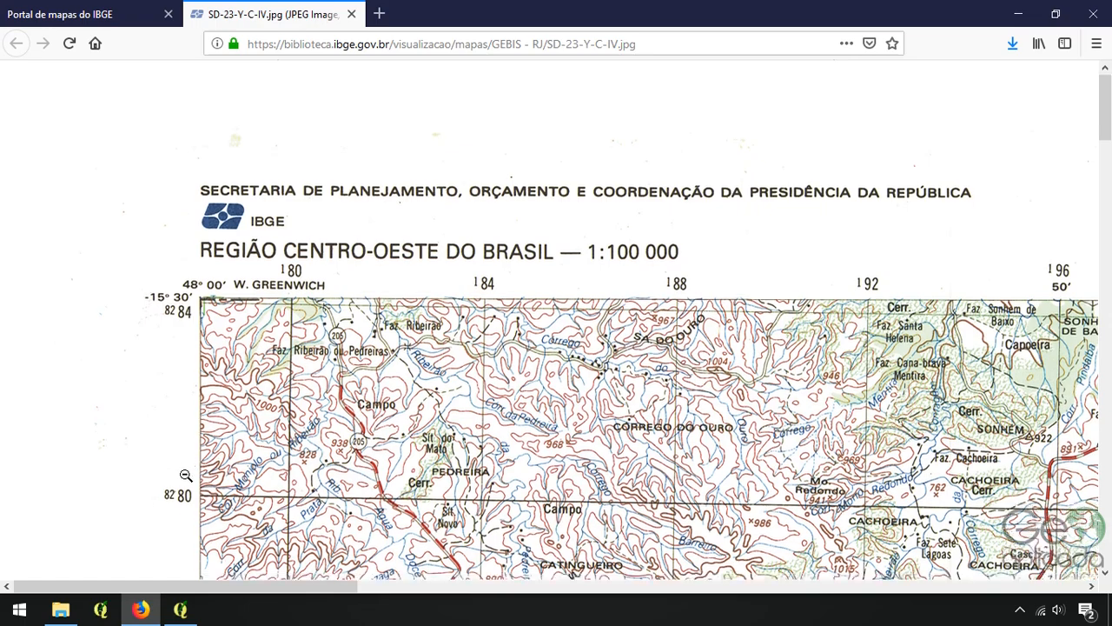
scroll(185, 475, "down", 2)
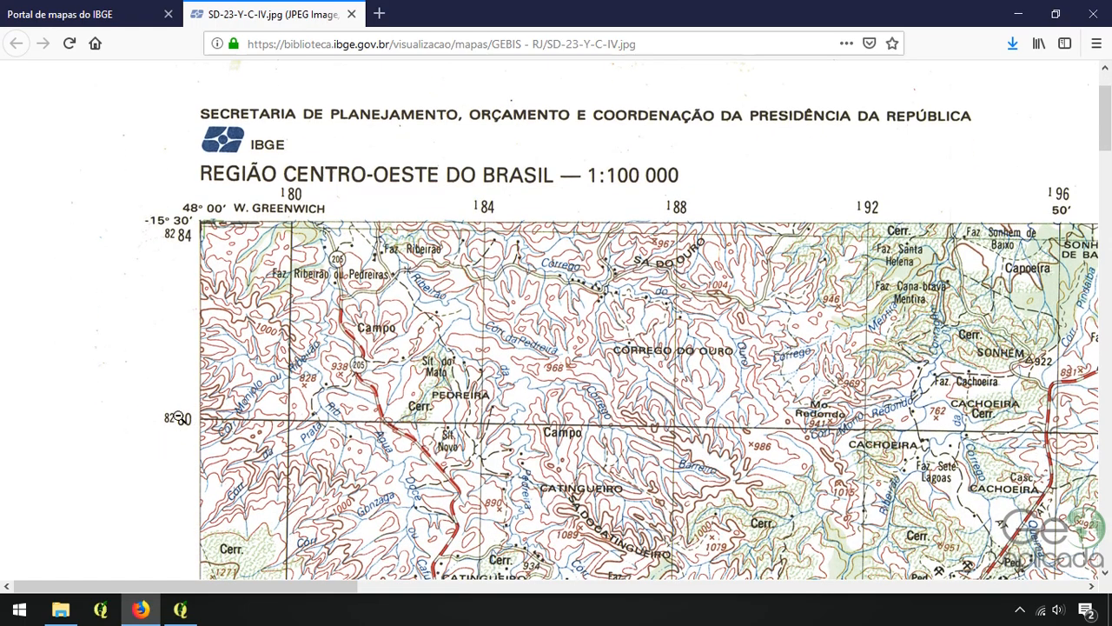
scroll(201, 420, "down", 8)
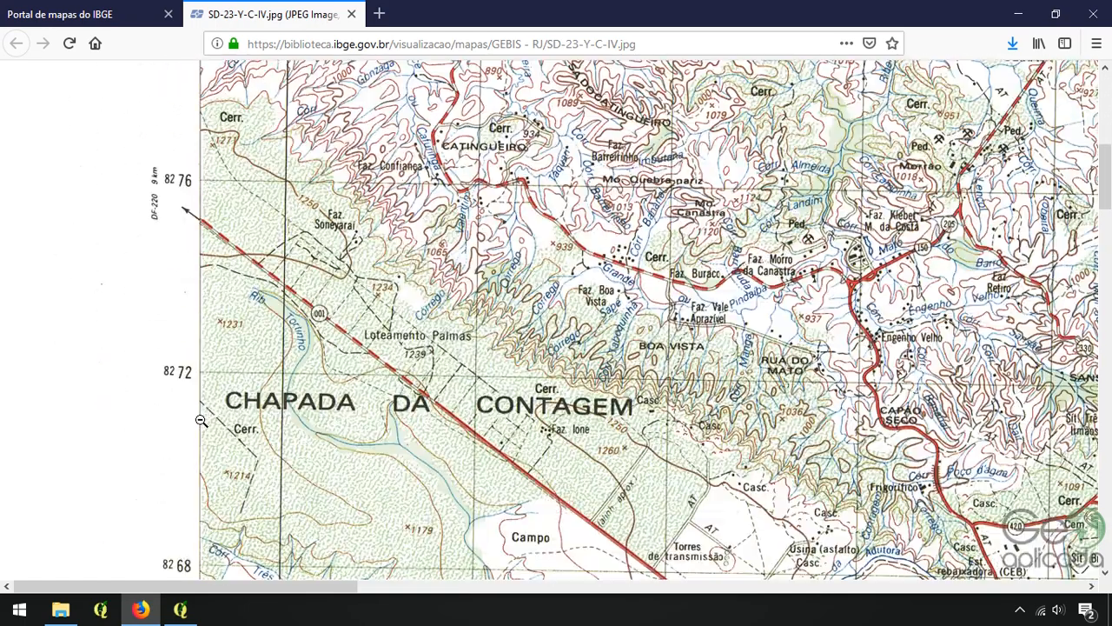
scroll(201, 421, "down", 12)
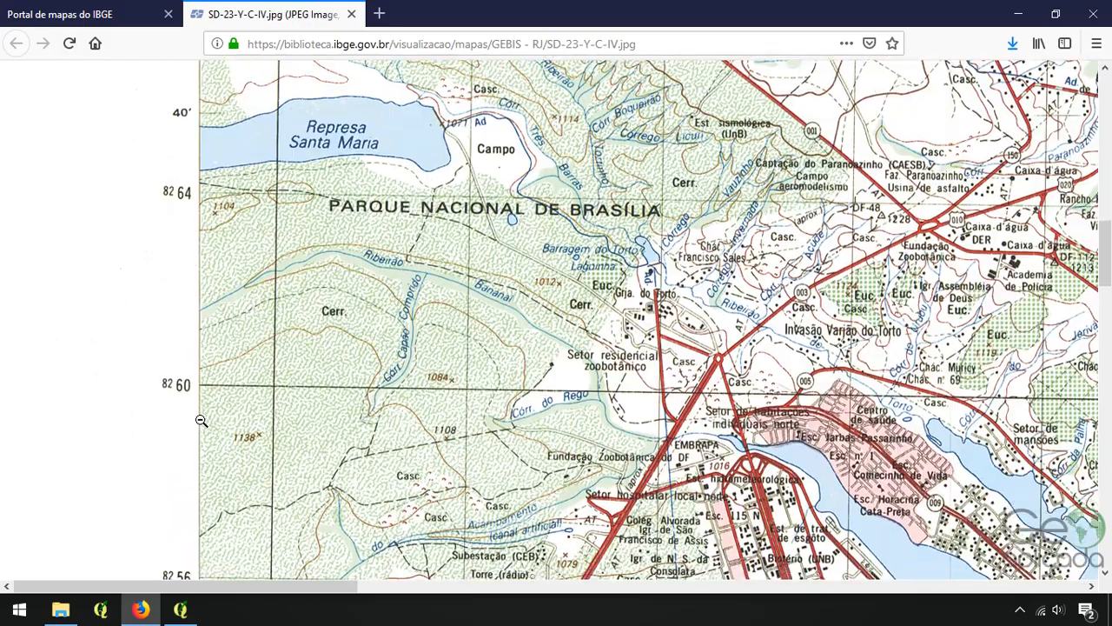
scroll(201, 421, "down", 10)
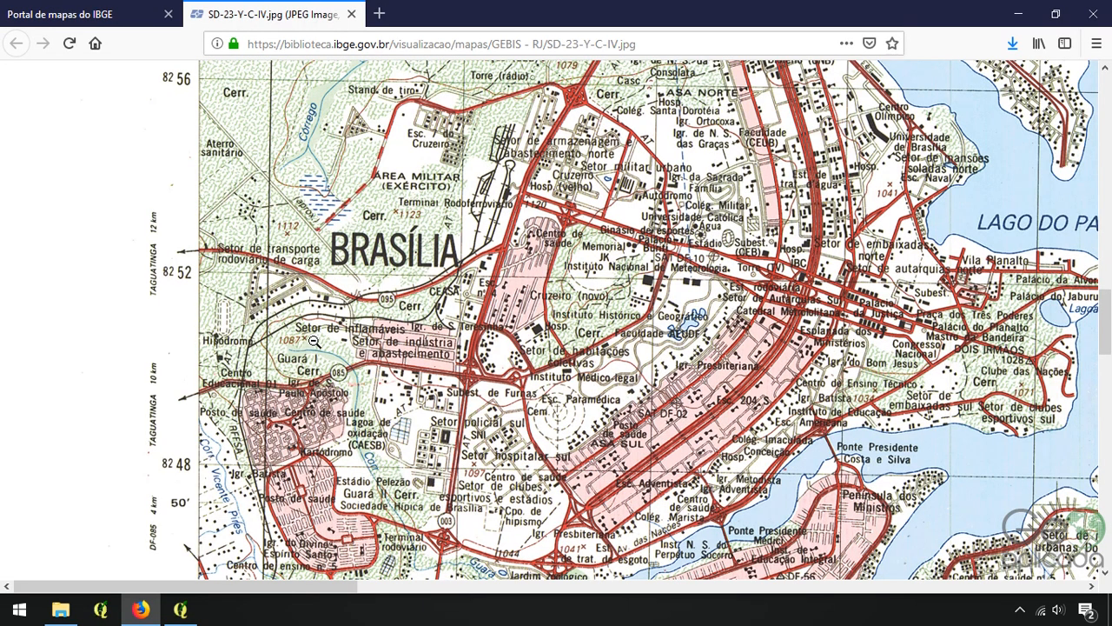
Examine the sheet's lower margin for the legend, scale, projection system, datum and sheet location information
scroll(313, 341, "down", 20)
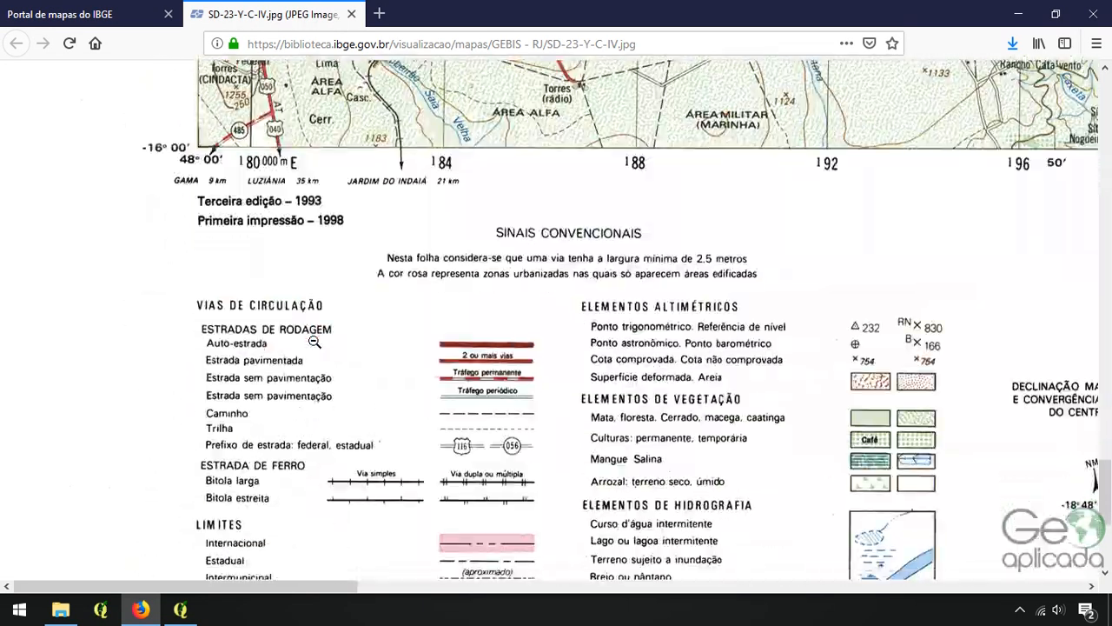
scroll(313, 342, "down", 2)
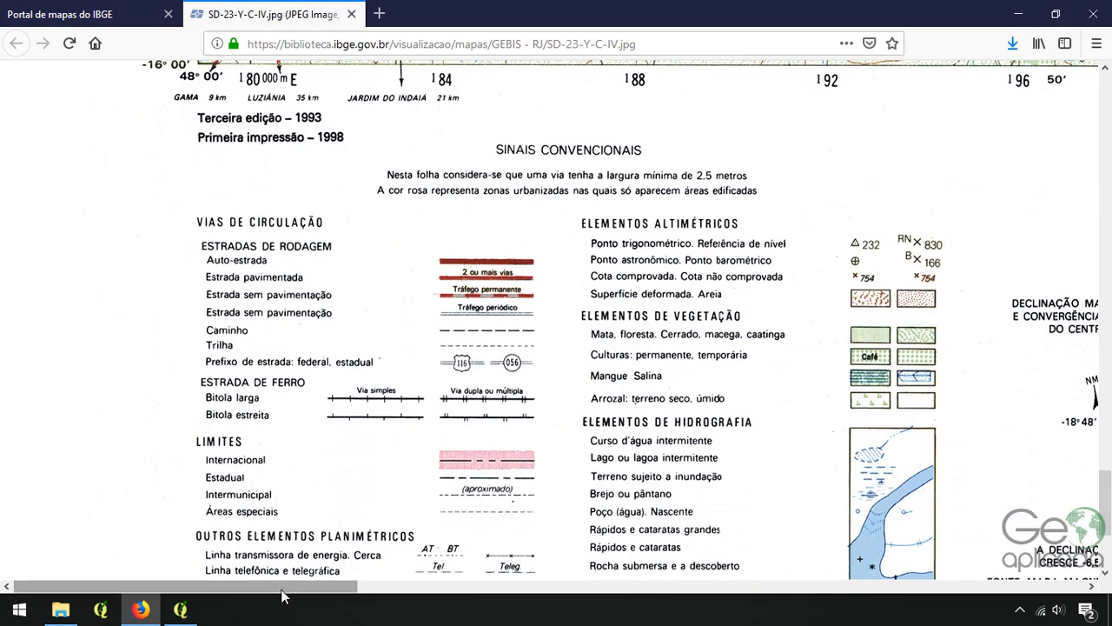
left_click_drag(282, 590, 654, 580)
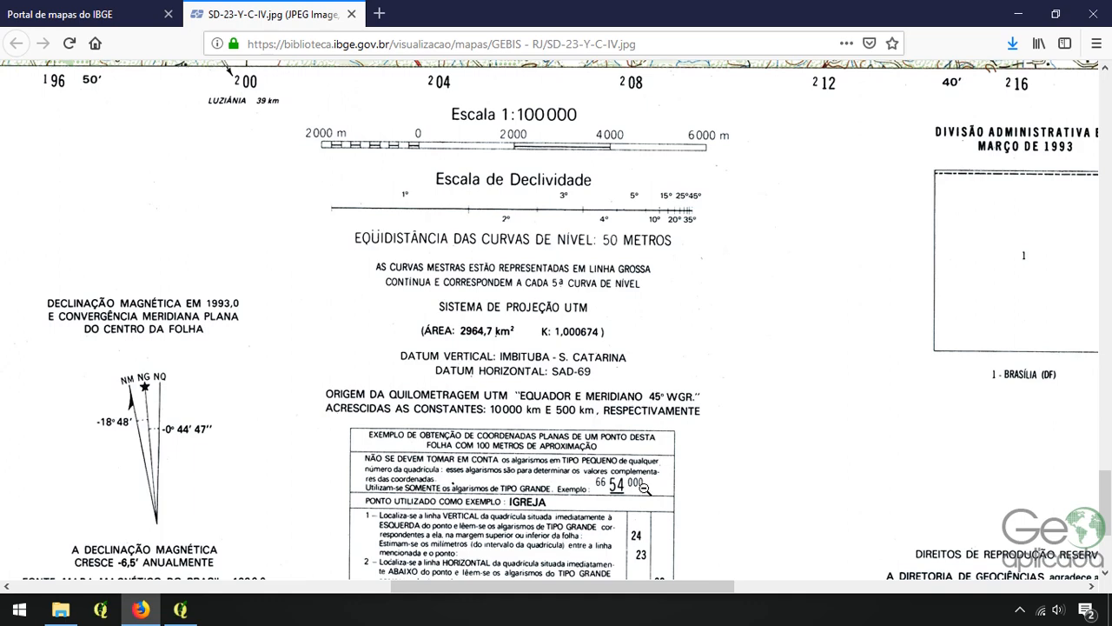
left_click_drag(561, 588, 874, 589)
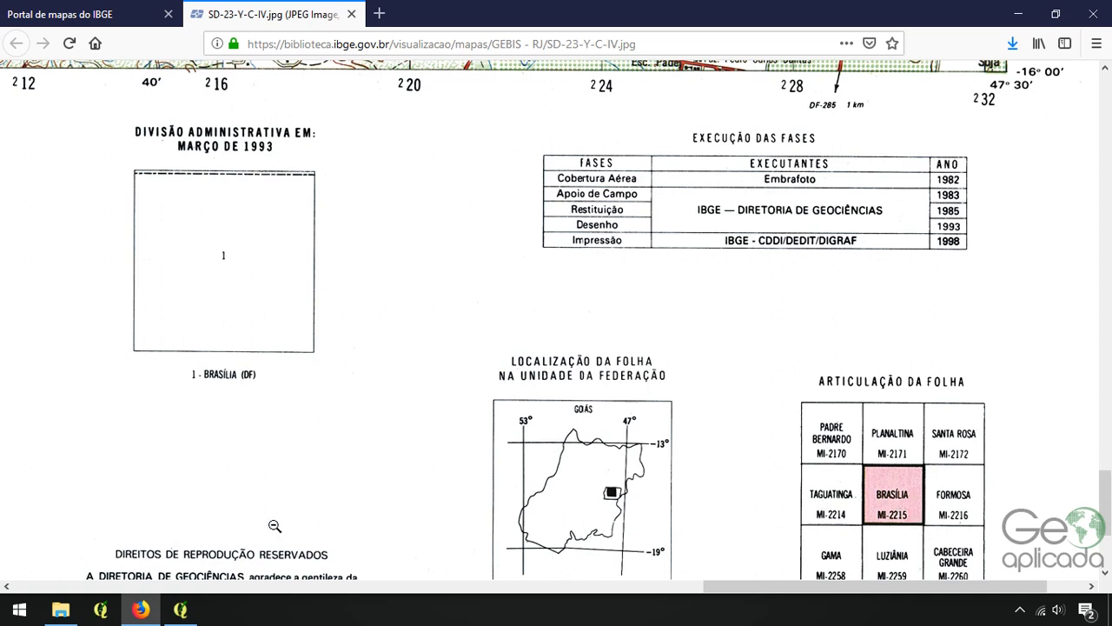
Switch back to QGIS and load SD-23-Y-C-IV.jpg into the Georeferencer
left_click(184, 610)
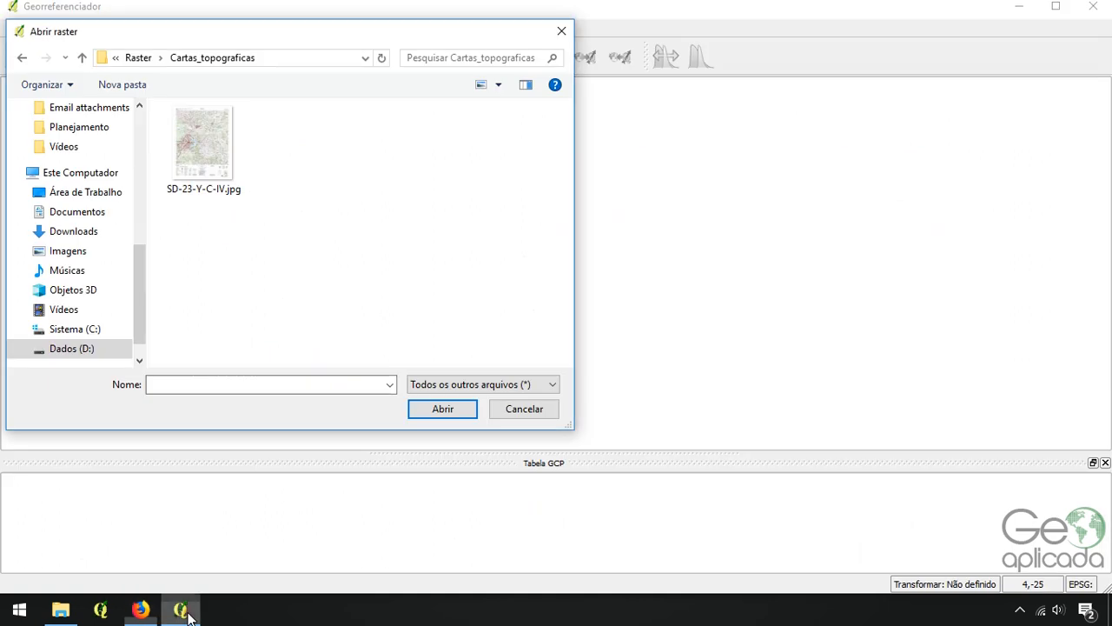
left_click(207, 158)
left_click(436, 411)
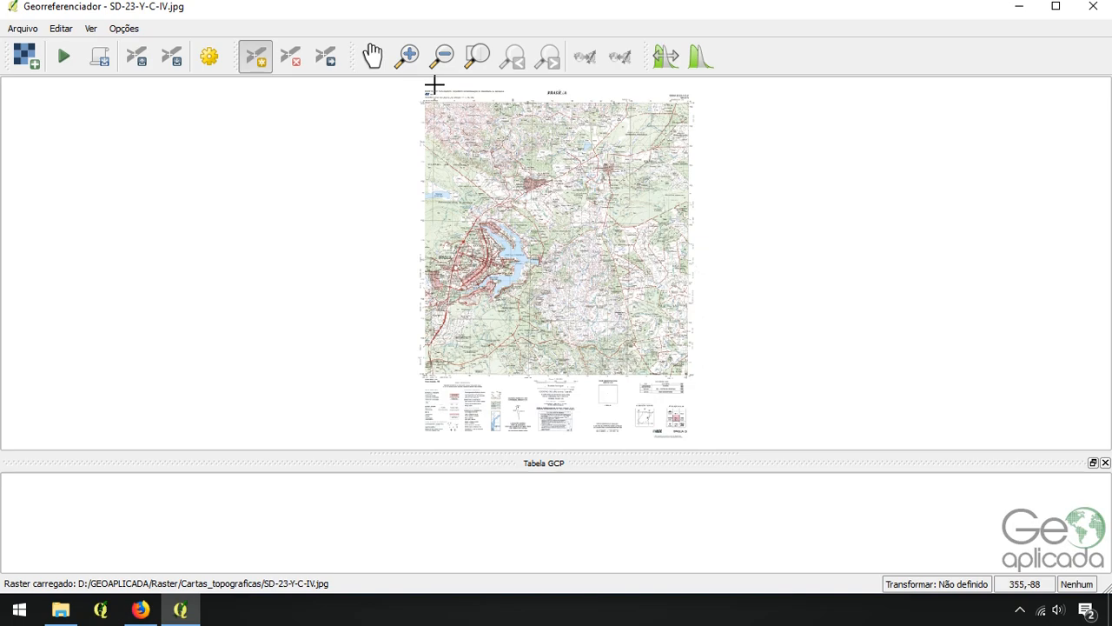
Inspect the coordinate labels and grid lines at the northwest, northeast and southwest corners of the loaded sheet
scroll(434, 84, "up", 5)
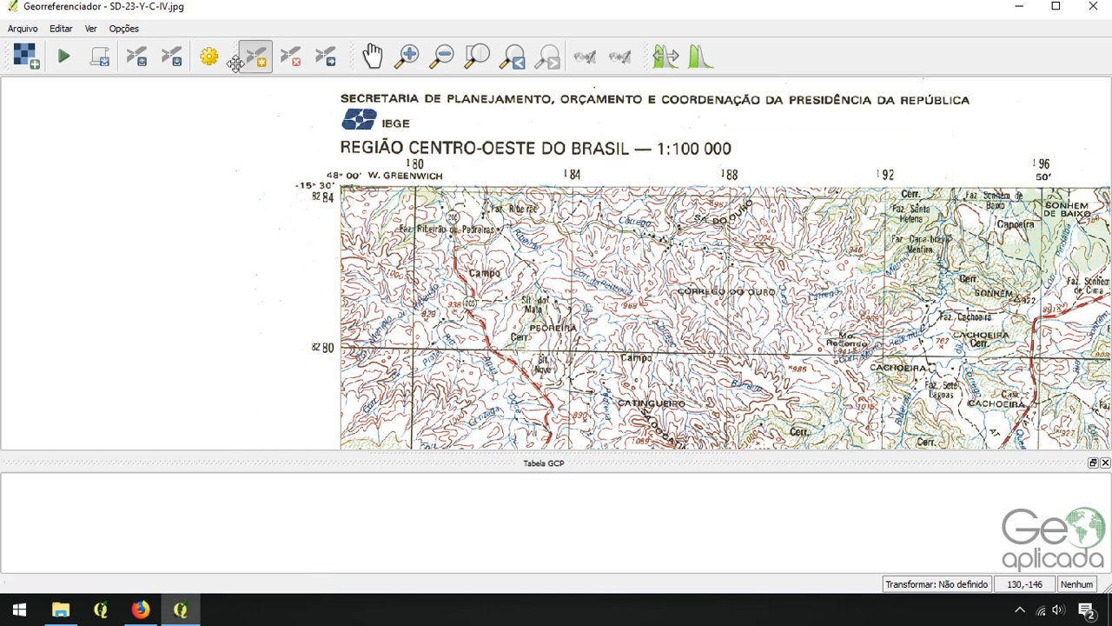
left_click(373, 56)
left_click_drag(863, 300, 342, 282)
left_click_drag(1100, 276, 600, 267)
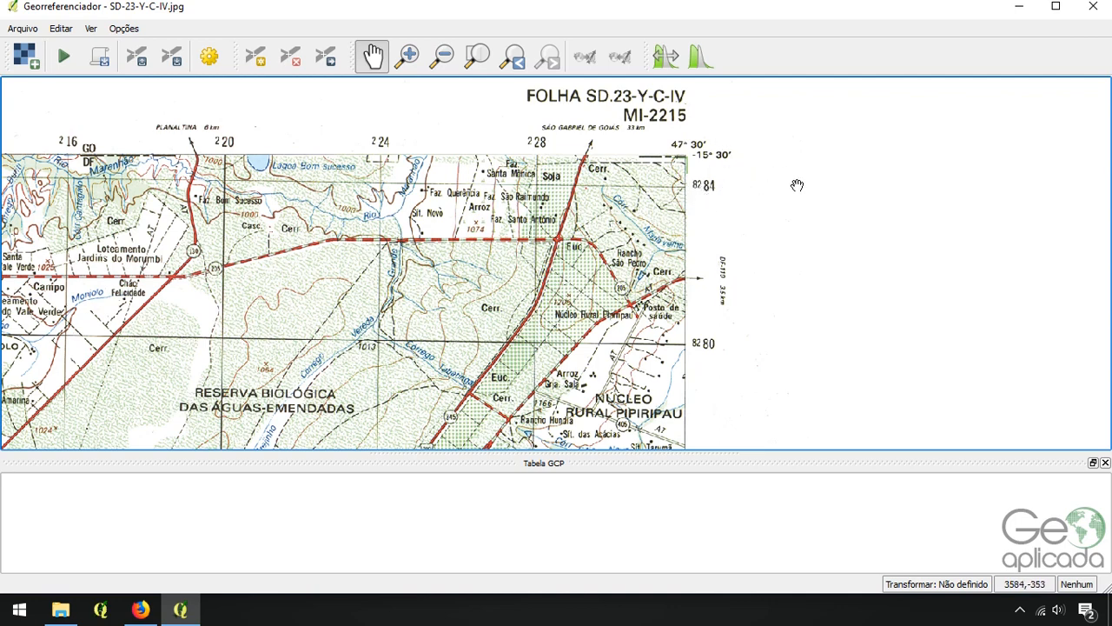
left_click_drag(255, 377, 762, 68)
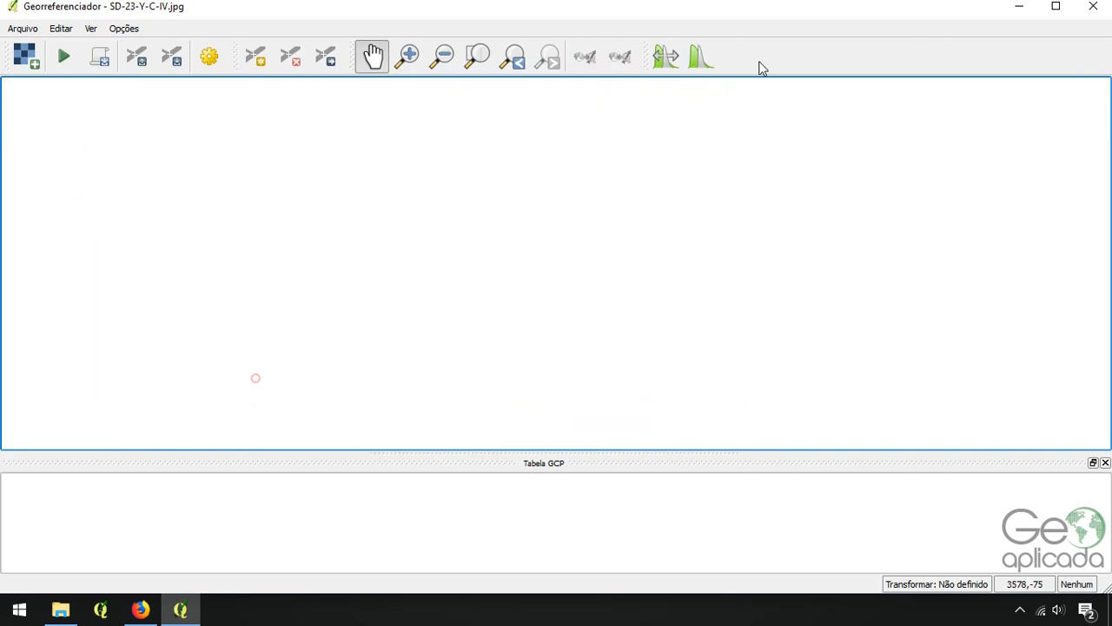
left_click_drag(252, 417, 308, 347)
left_click_drag(253, 392, 611, 207)
left_click_drag(682, 375, 638, 25)
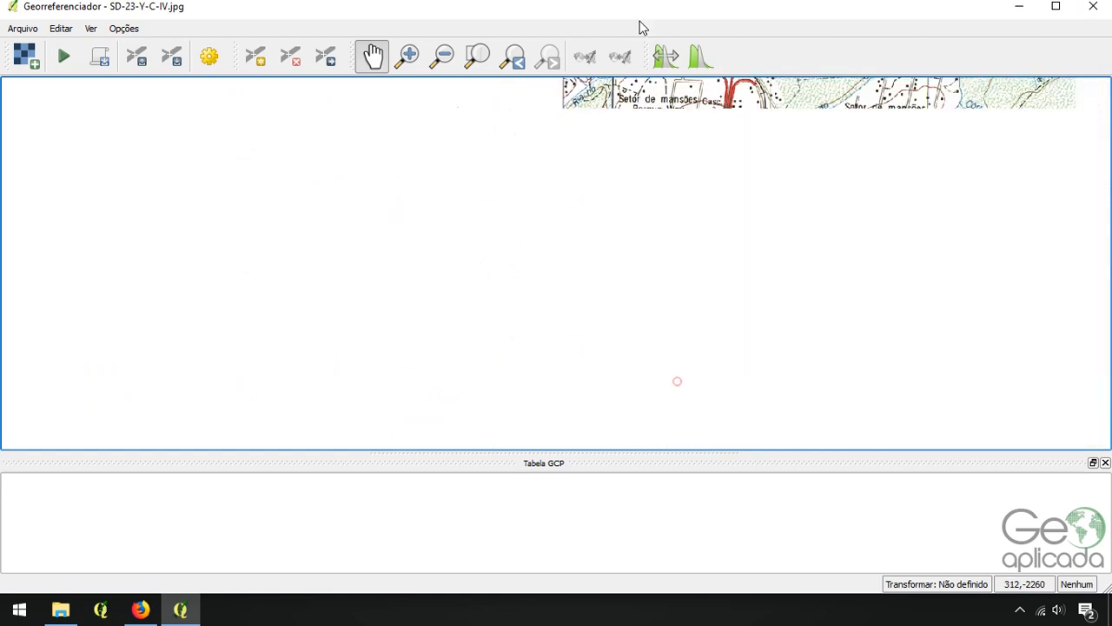
left_click_drag(650, 399, 625, 182)
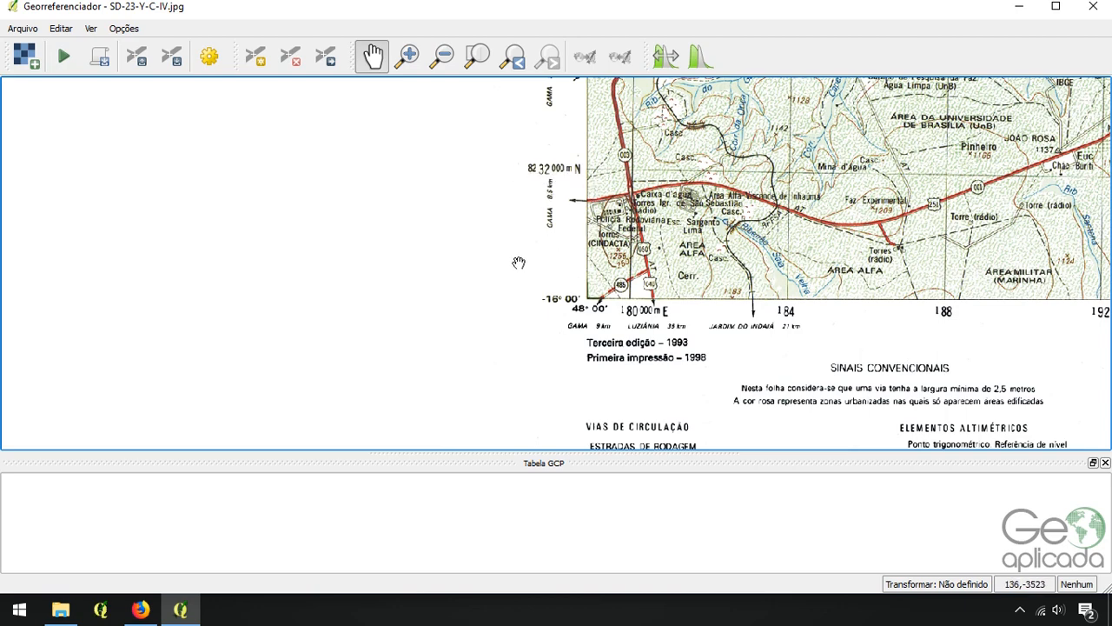
Return to the sheet's northwest corner and examine the crossing of the 180 and 8280 UTM grid lines
scroll(452, 342, "down", 1)
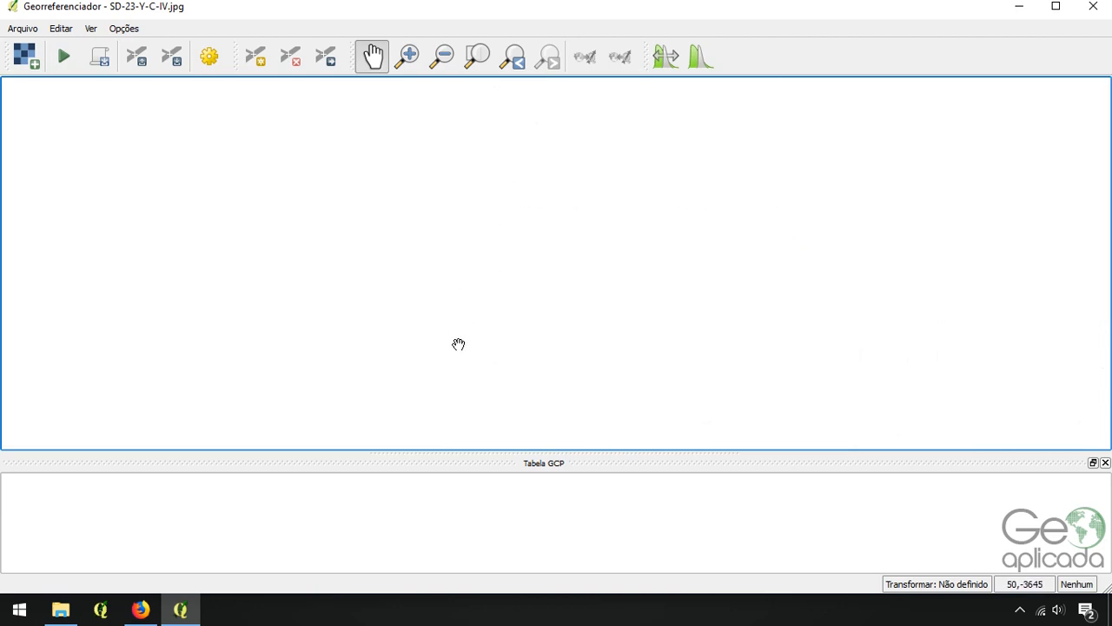
left_click_drag(589, 145, 562, 393)
left_click_drag(514, 119, 488, 311)
left_click_drag(522, 167, 525, 383)
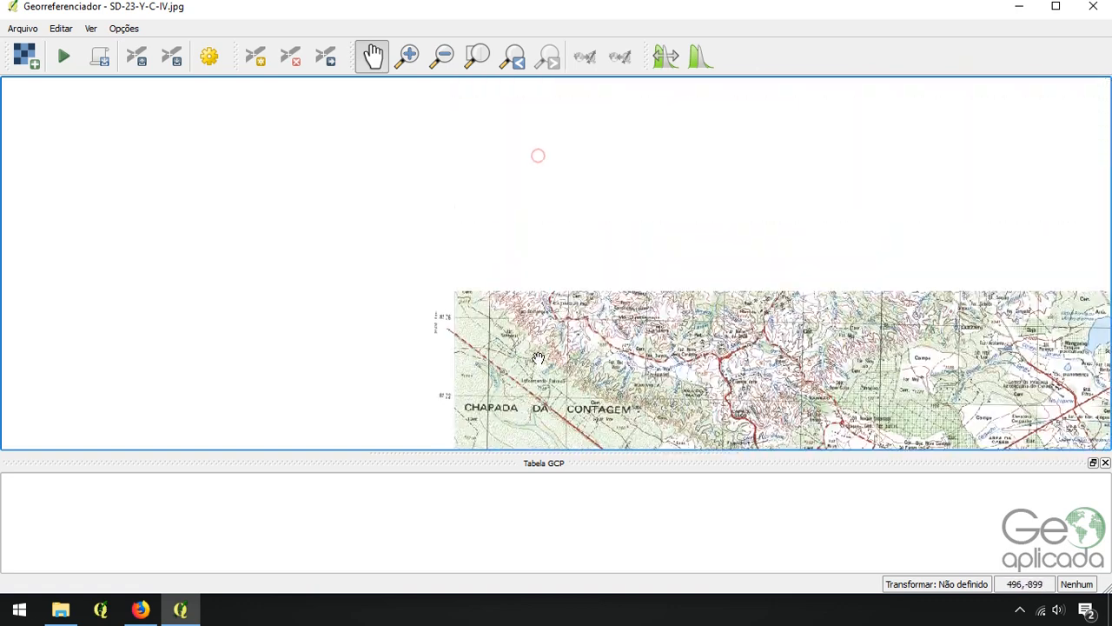
left_click_drag(470, 201, 463, 235)
scroll(463, 236, "up", 1)
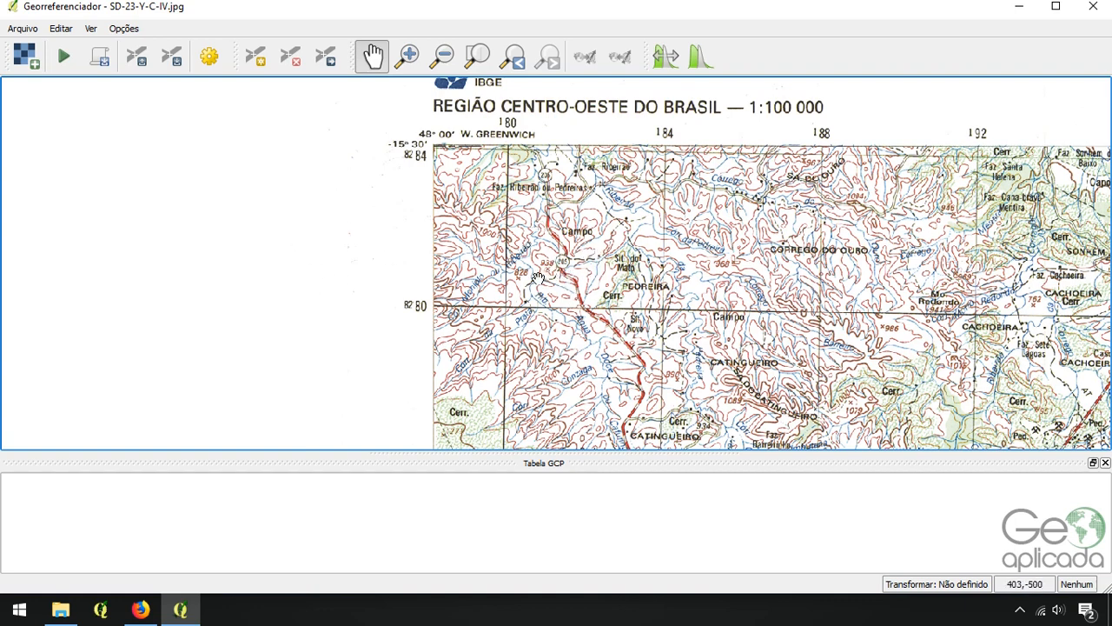
left_click_drag(535, 246, 540, 268)
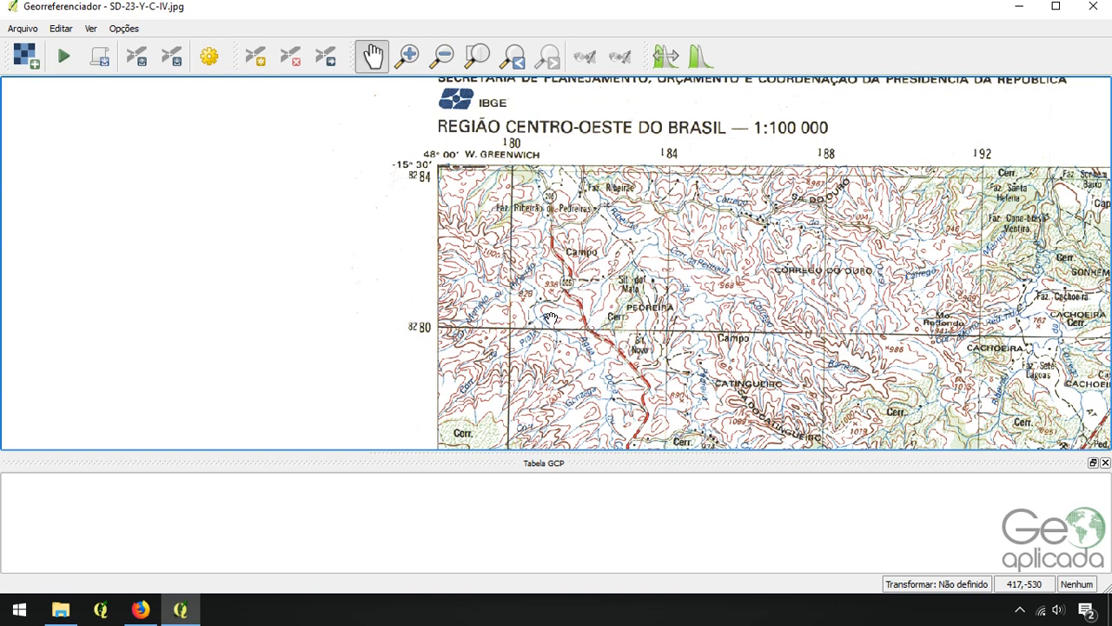
Open Notepad beside the map corner and record the first control point as "P1 - 180000 e 8280000"
left_click(19, 609)
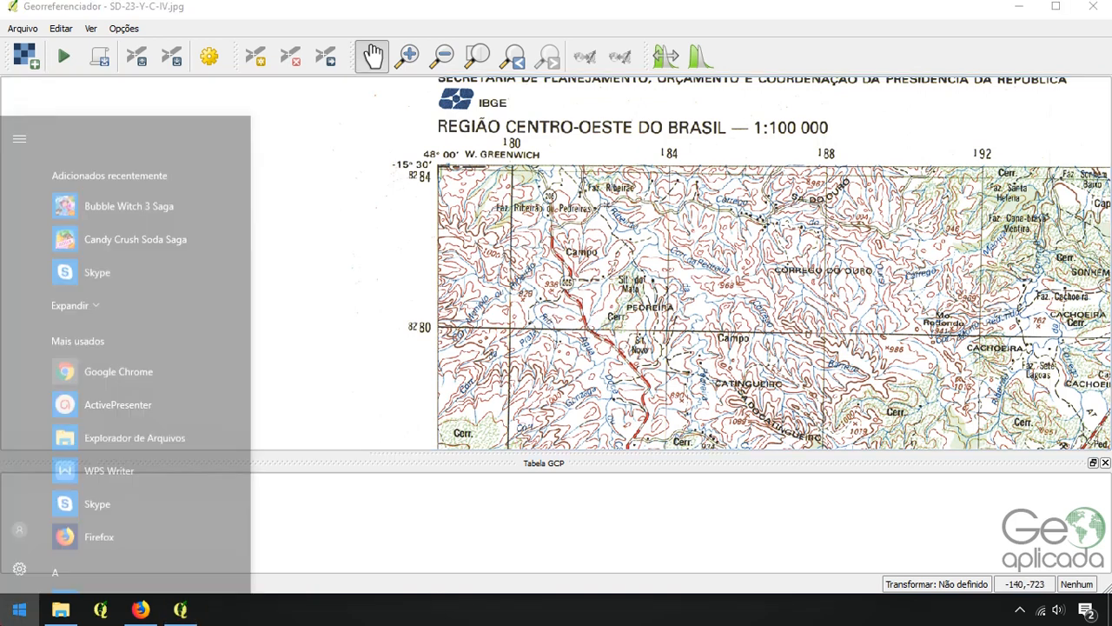
type("bloco")
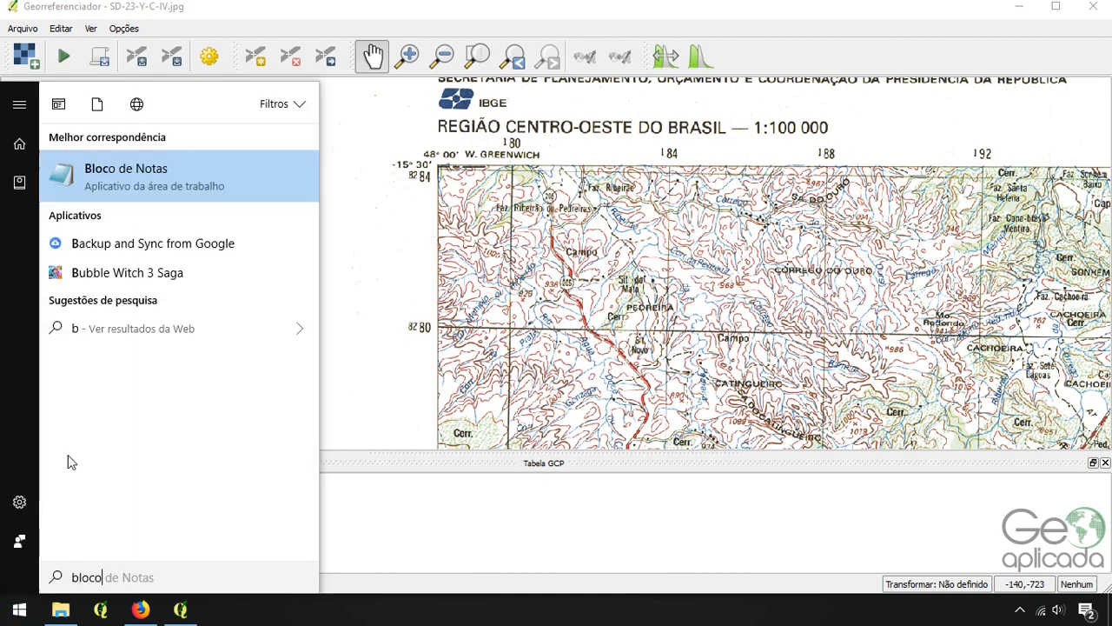
left_click(99, 179)
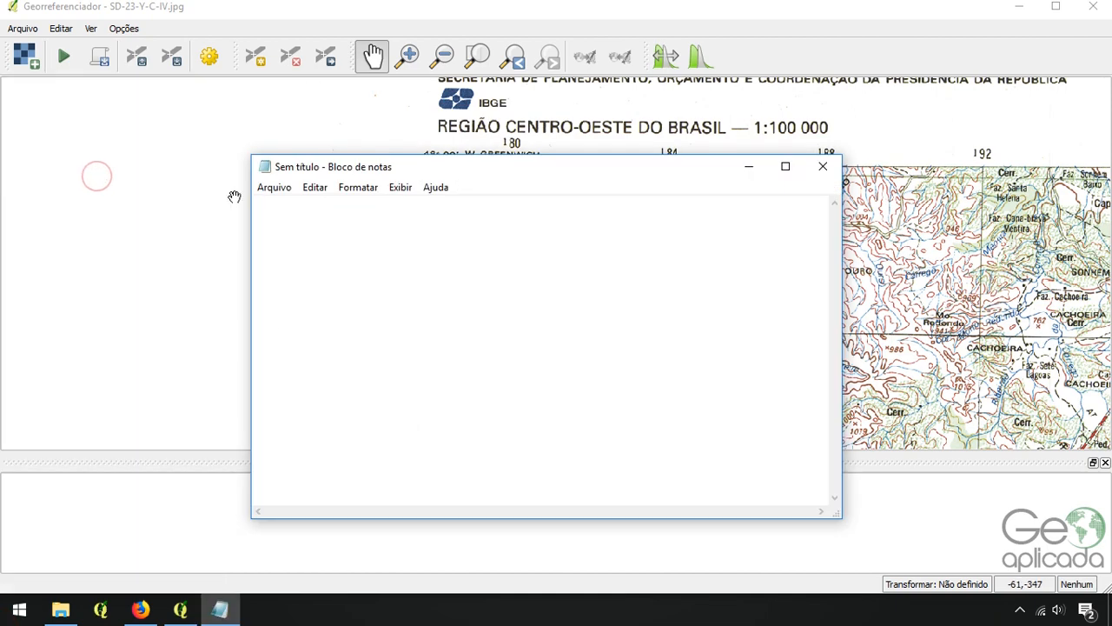
left_click_drag(415, 264, 773, 280)
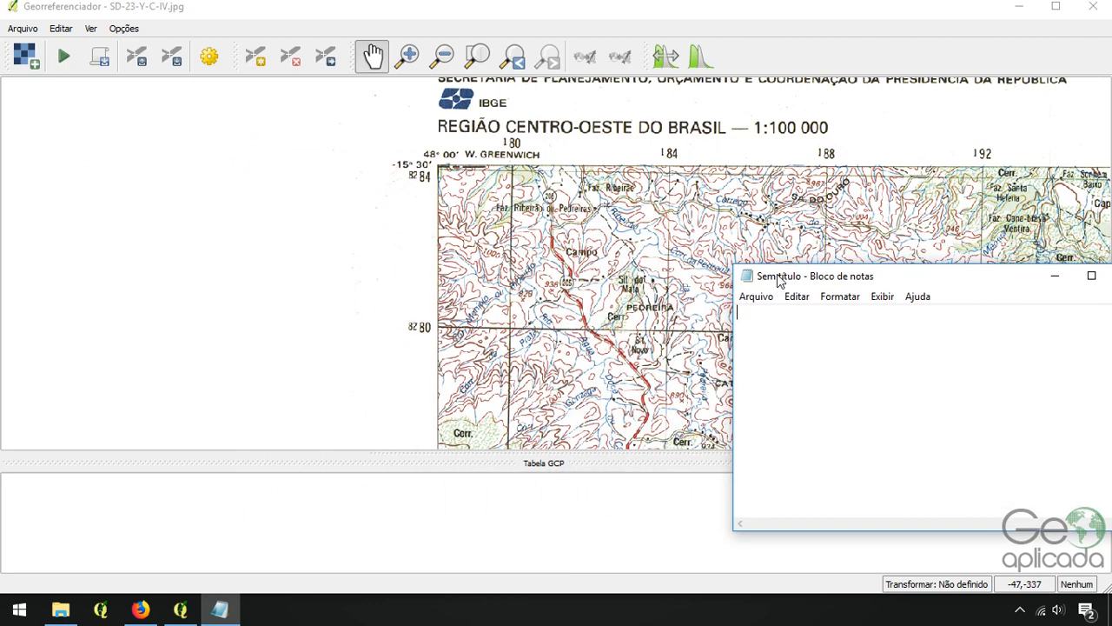
type("P1 - 180000 e 828")
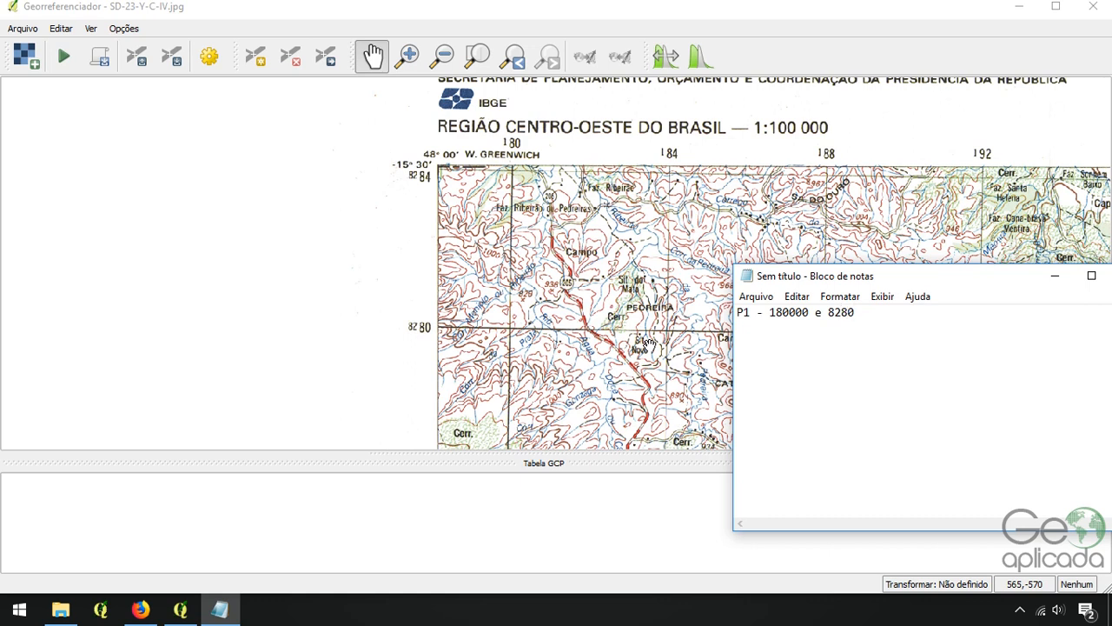
type("000")
left_click_drag(895, 311, 856, 311)
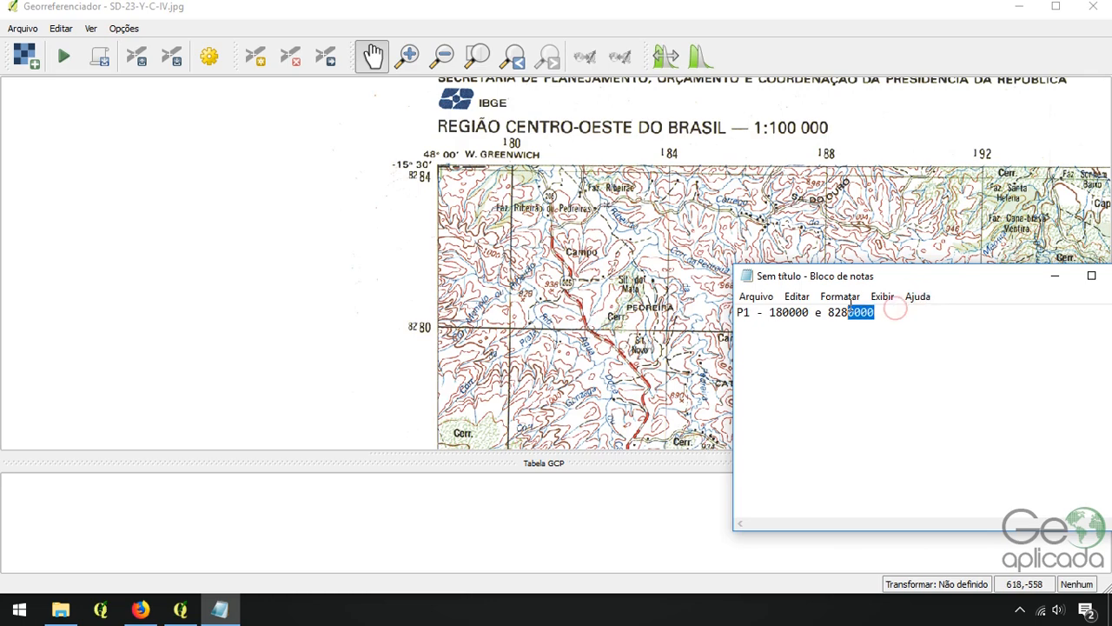
Record the second control point, at the 228 and 8280 grid crossing near the sheet's northeast corner, as "P2 - 228000 e 8280000" in Notepad
left_click_drag(498, 335, 308, 265)
left_click_drag(1051, 277, 500, 280)
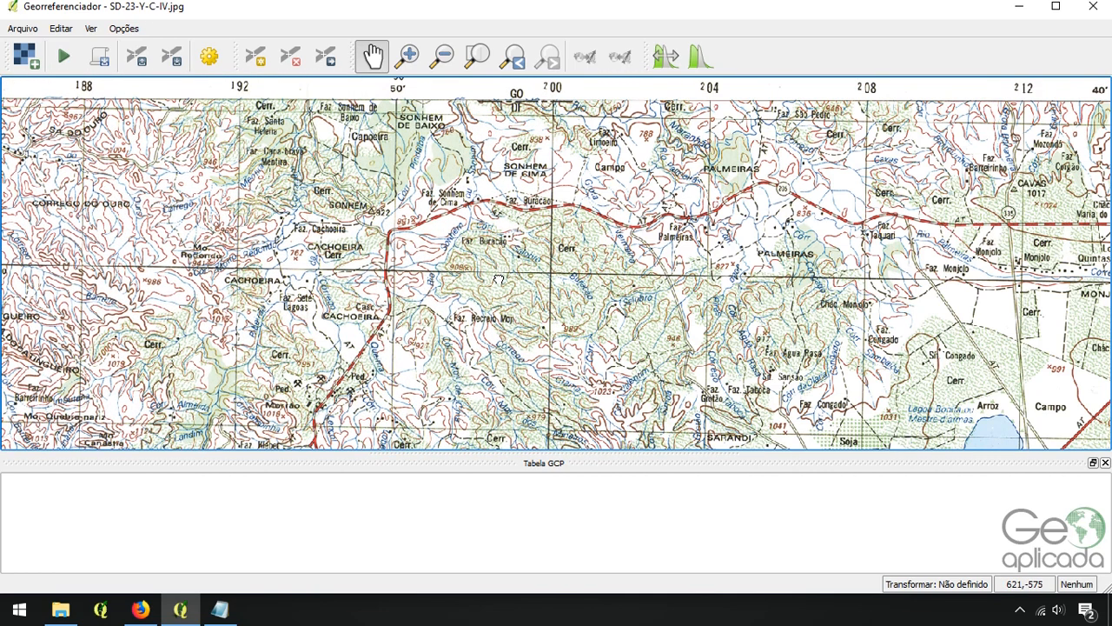
left_click_drag(1034, 278, 652, 254)
left_click_drag(1012, 266, 612, 264)
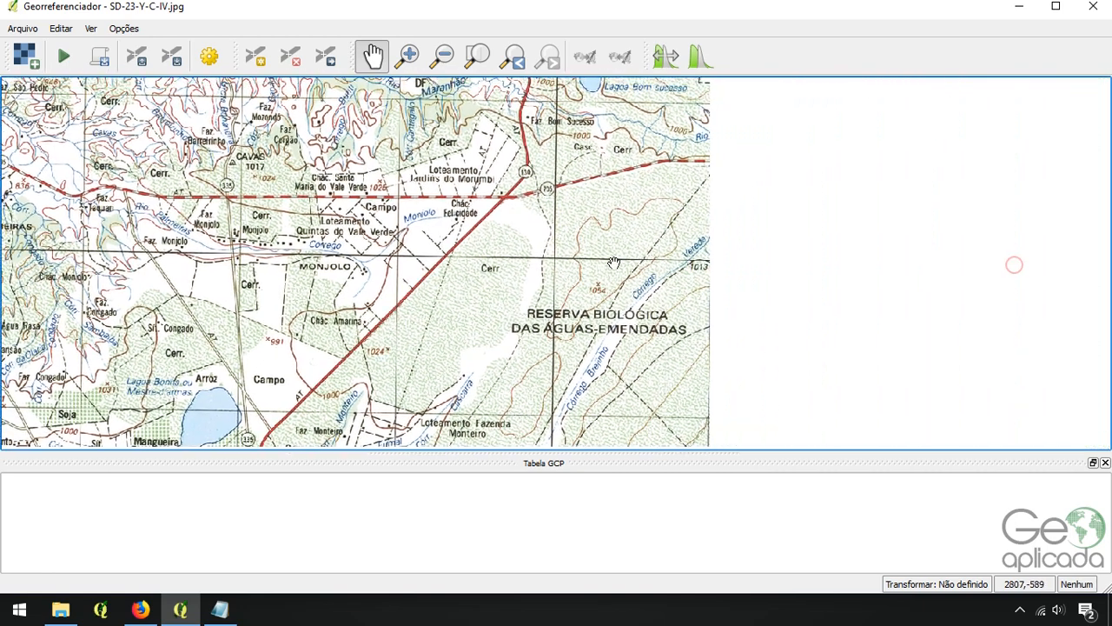
left_click_drag(891, 268, 708, 289)
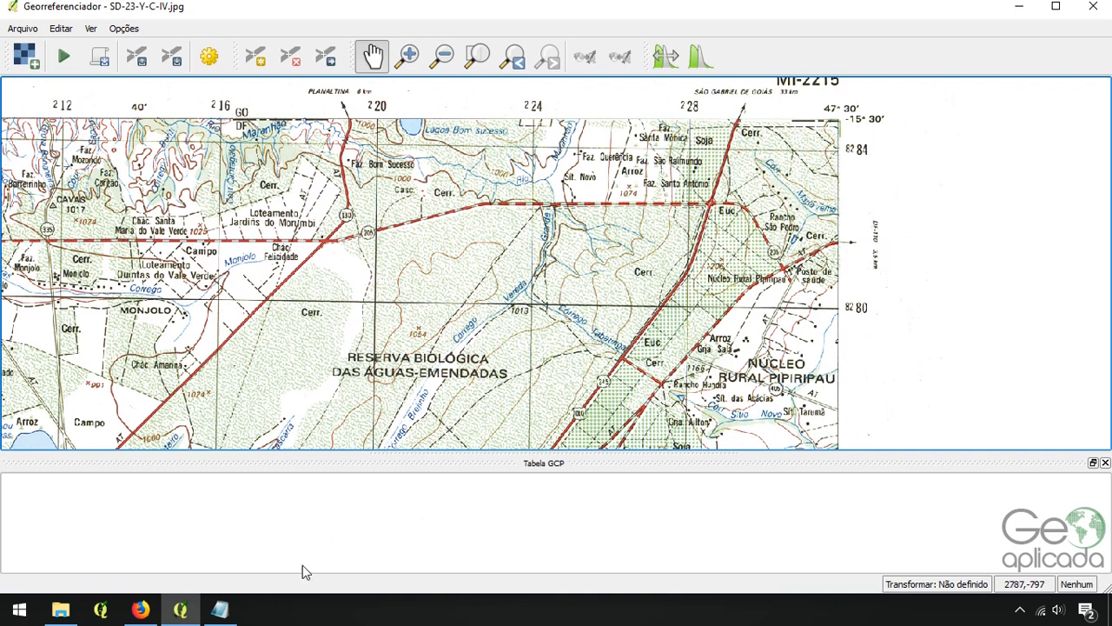
left_click(220, 610)
left_click(888, 315)
key("Return")
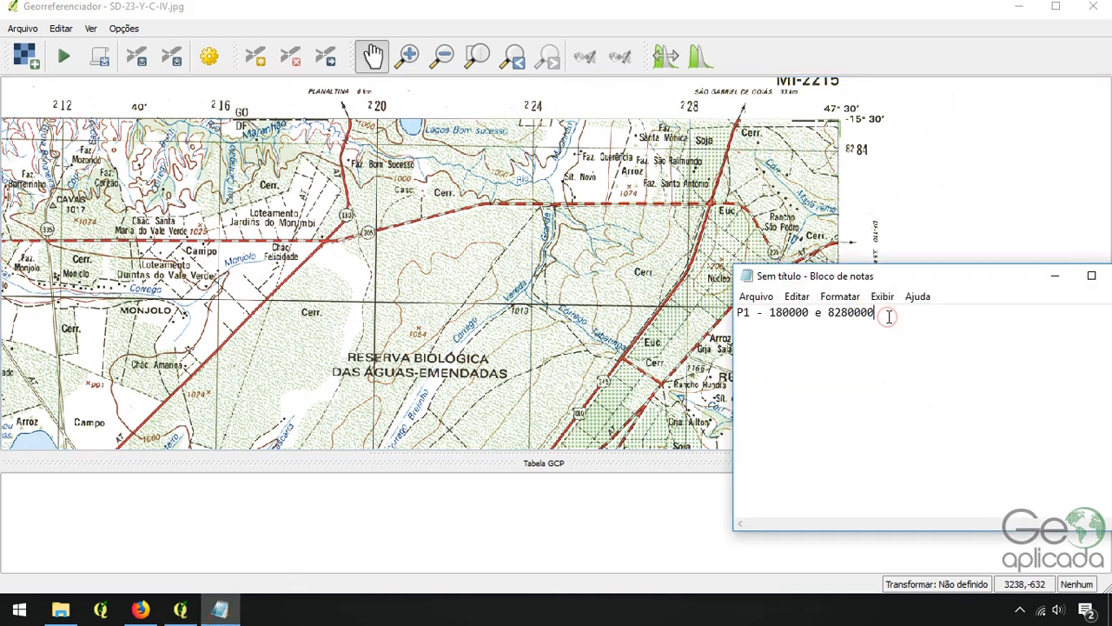
type("P2 - 228000 e")
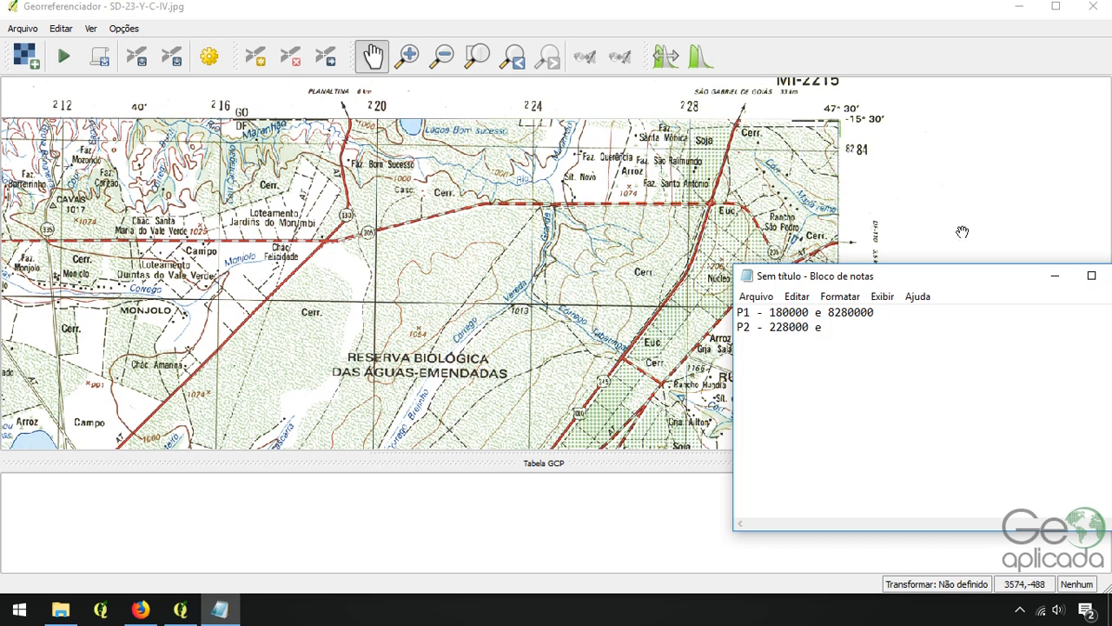
left_click_drag(946, 276, 365, 221)
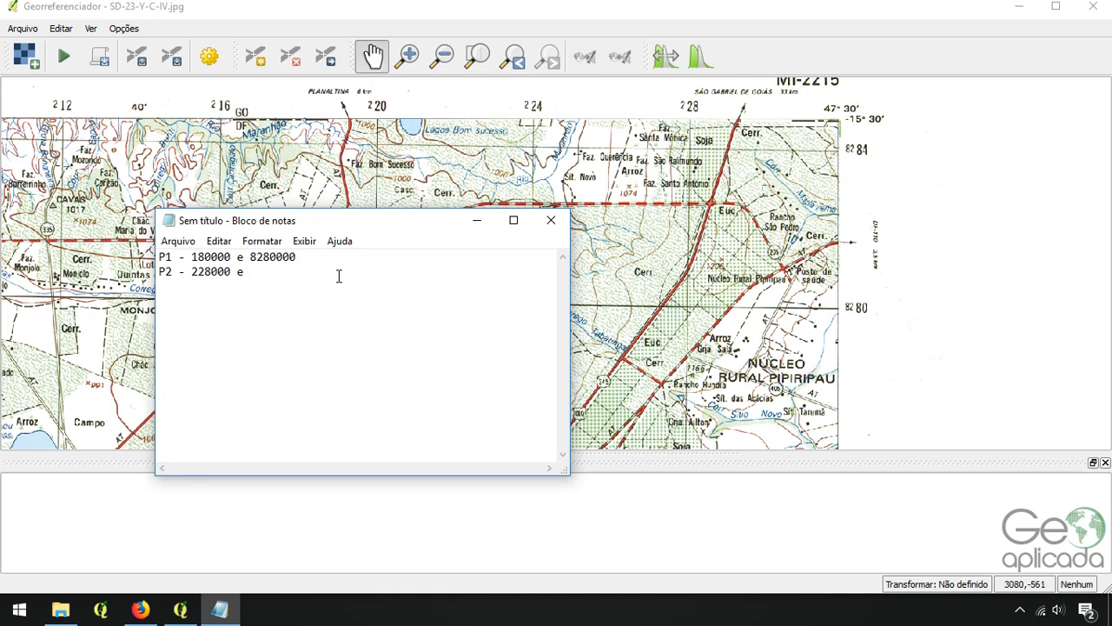
type("0 e 8280000")
Note the grid crossing near the sheet's southeast corner as "P3 - 228000 e 8232000" in Notepad and start a P4 line
left_click(830, 6)
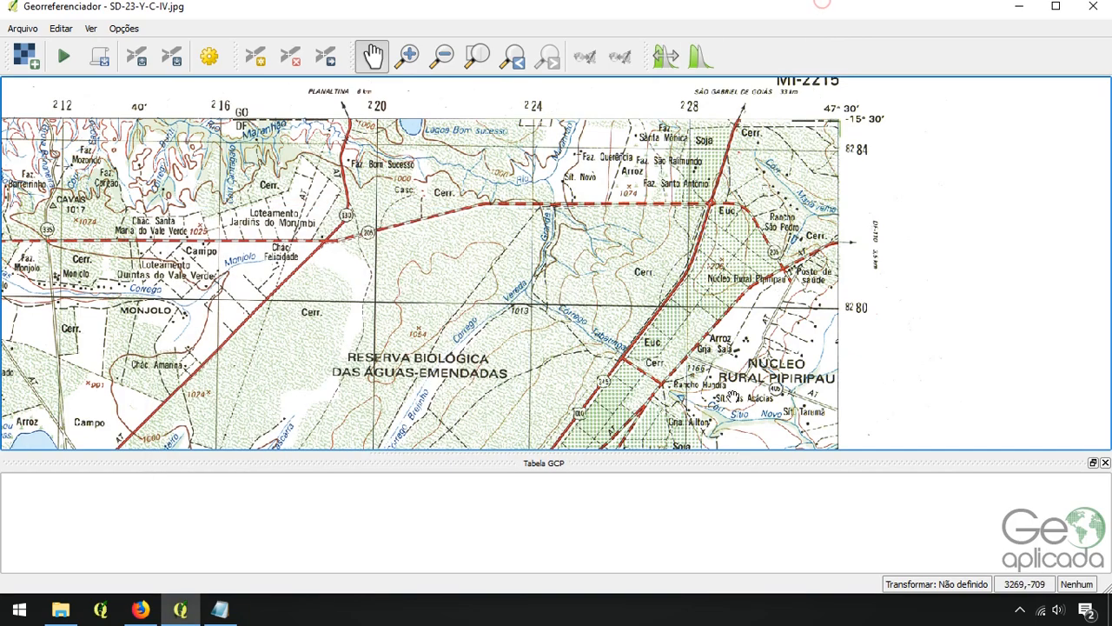
left_click_drag(712, 376, 682, 61)
left_click_drag(682, 313, 687, 97)
left_click_drag(681, 333, 653, 7)
left_click_drag(671, 344, 657, 52)
left_click_drag(653, 270, 635, 220)
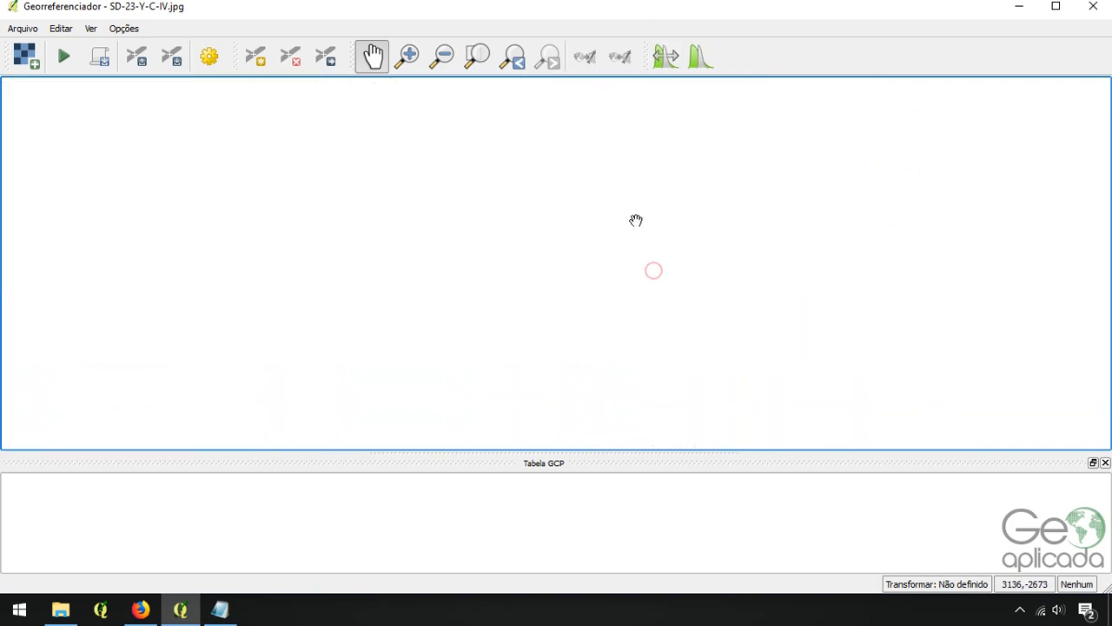
scroll(634, 219, "down", 2)
scroll(646, 359, "up", 2)
scroll(640, 376, "up", 1)
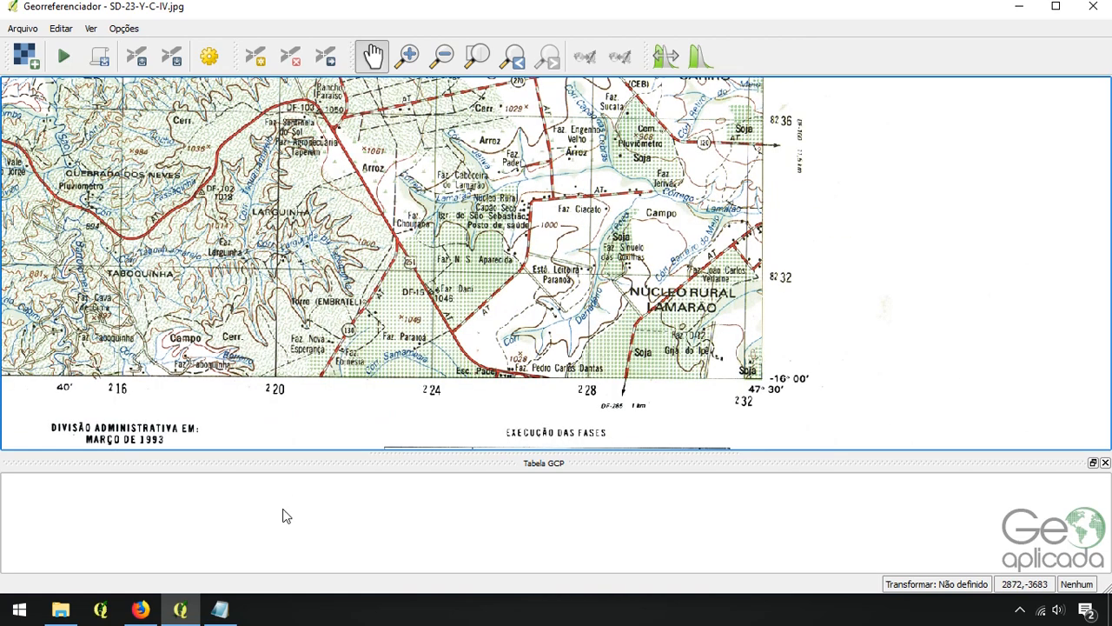
left_click(223, 611)
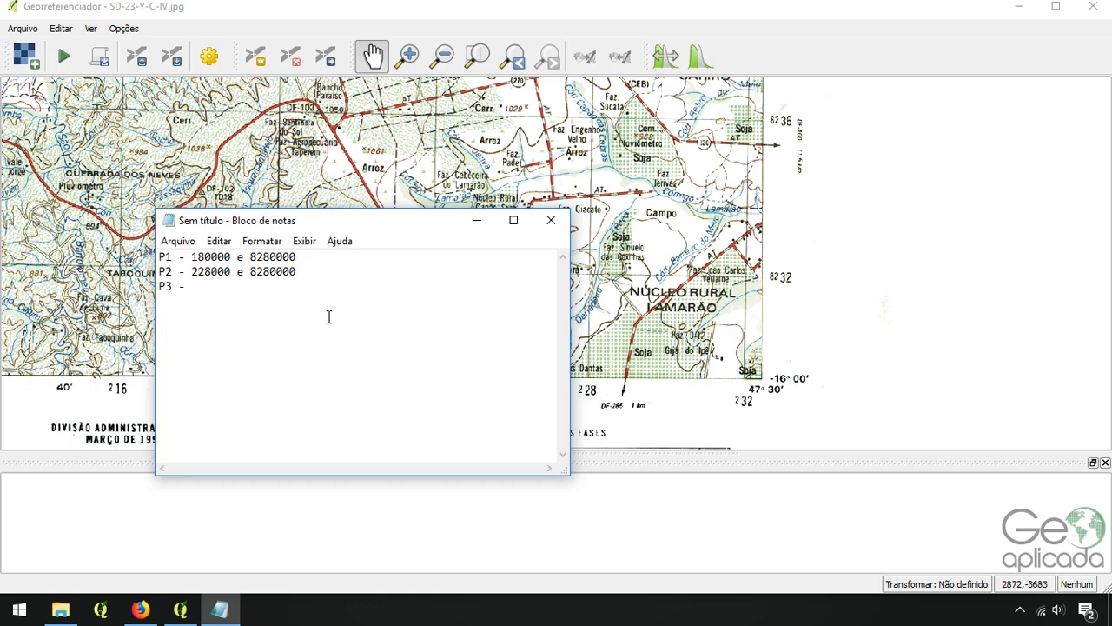
type("2")
key("BackSpace")
left_click_drag(373, 221, 307, 219)
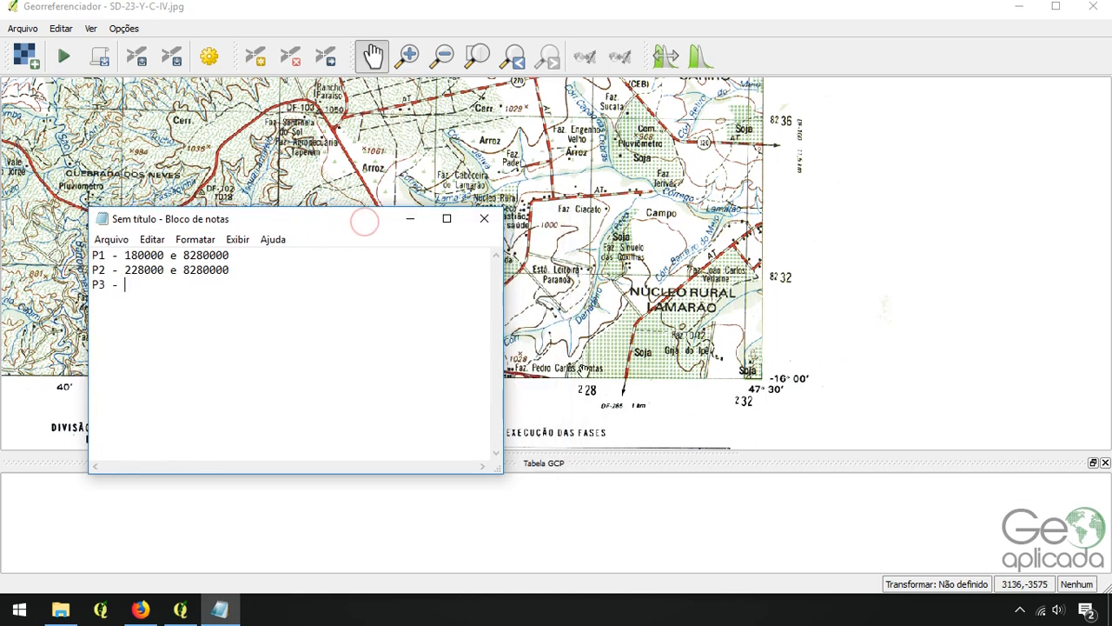
type("28")
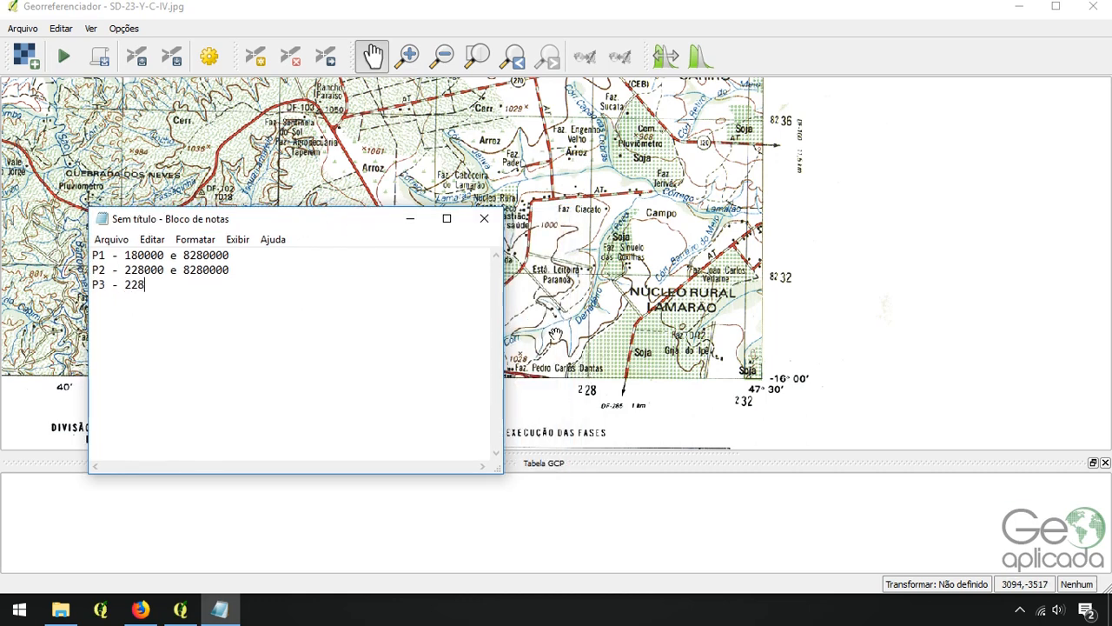
type("000 e")
type(" 82")
type("32000 ")
type("P4 -")
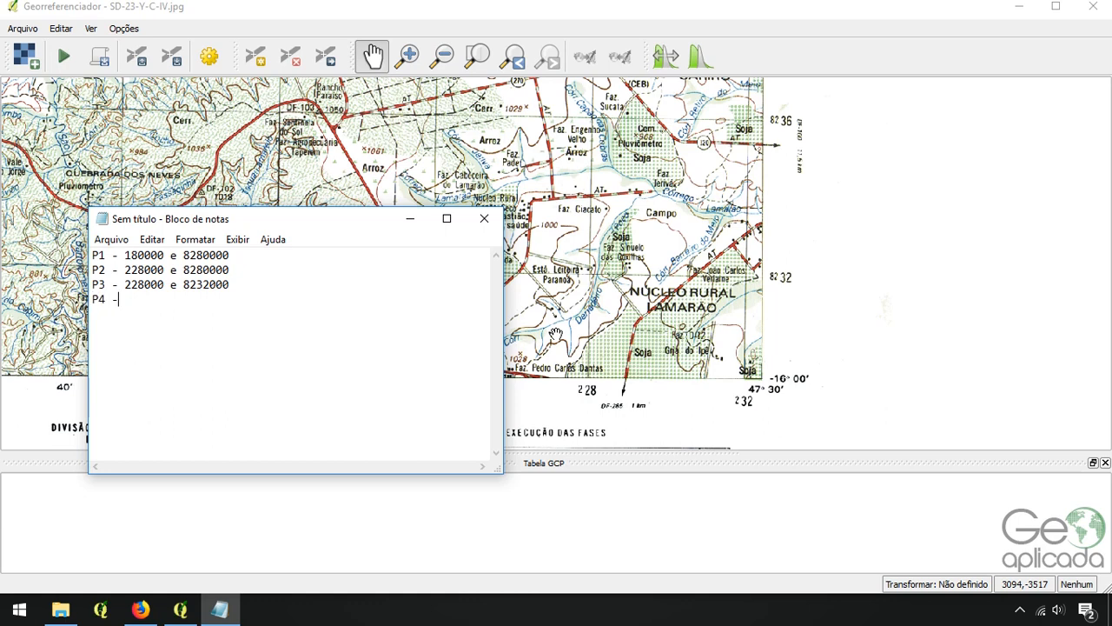
Examine the grid labels at the sheet's southwest corner and follow the 180 grid line to the northwest corner
left_click(898, 9)
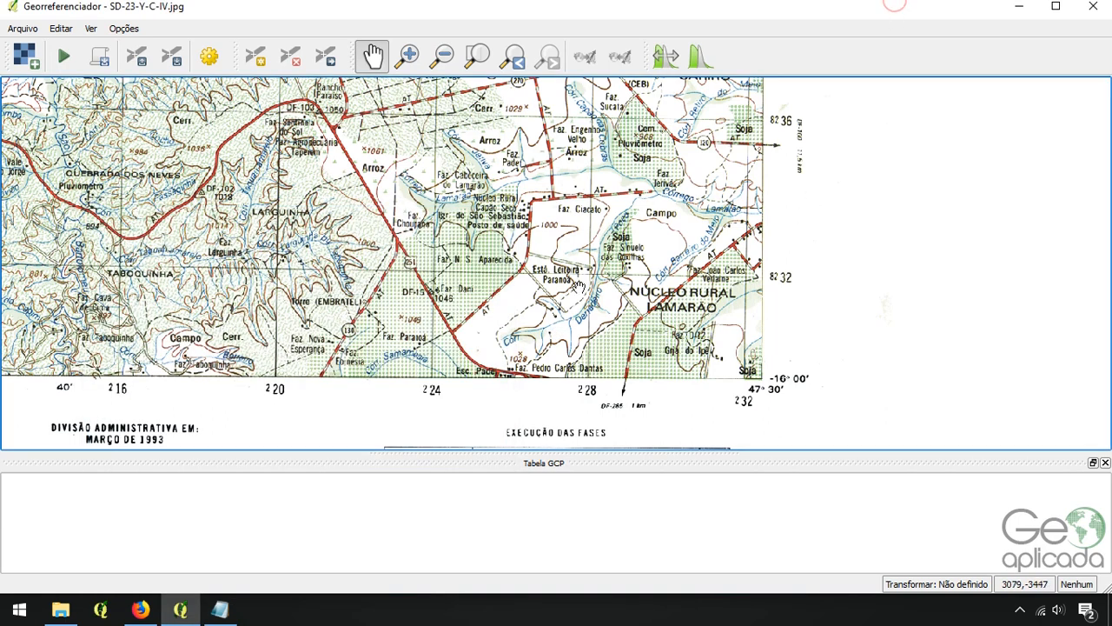
left_click_drag(55, 276, 637, 309)
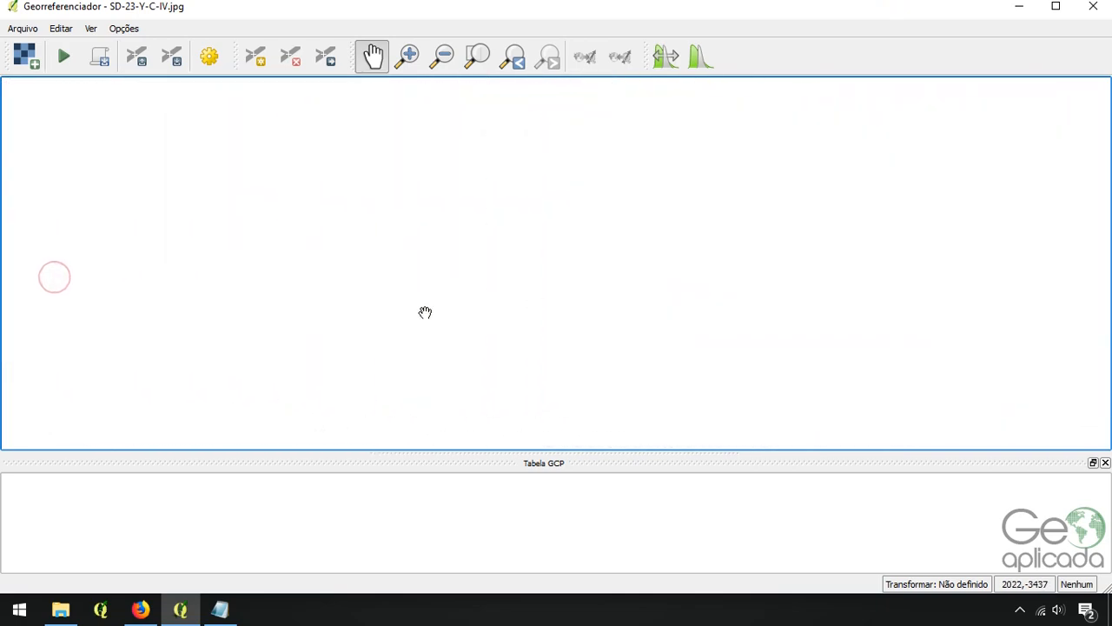
left_click_drag(266, 305, 948, 305)
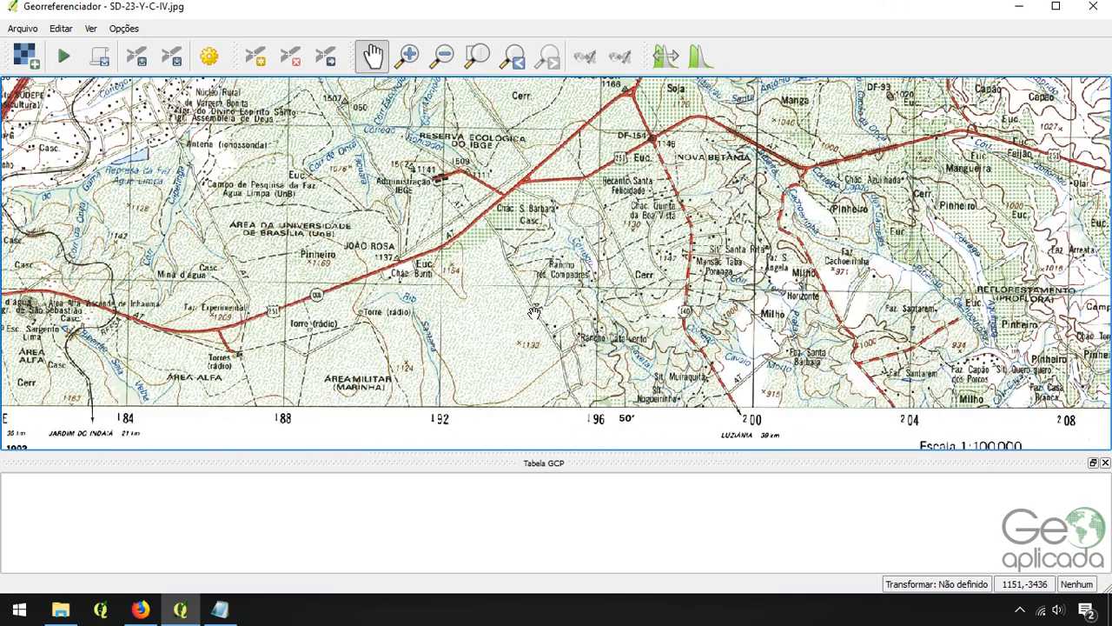
left_click_drag(152, 299, 904, 304)
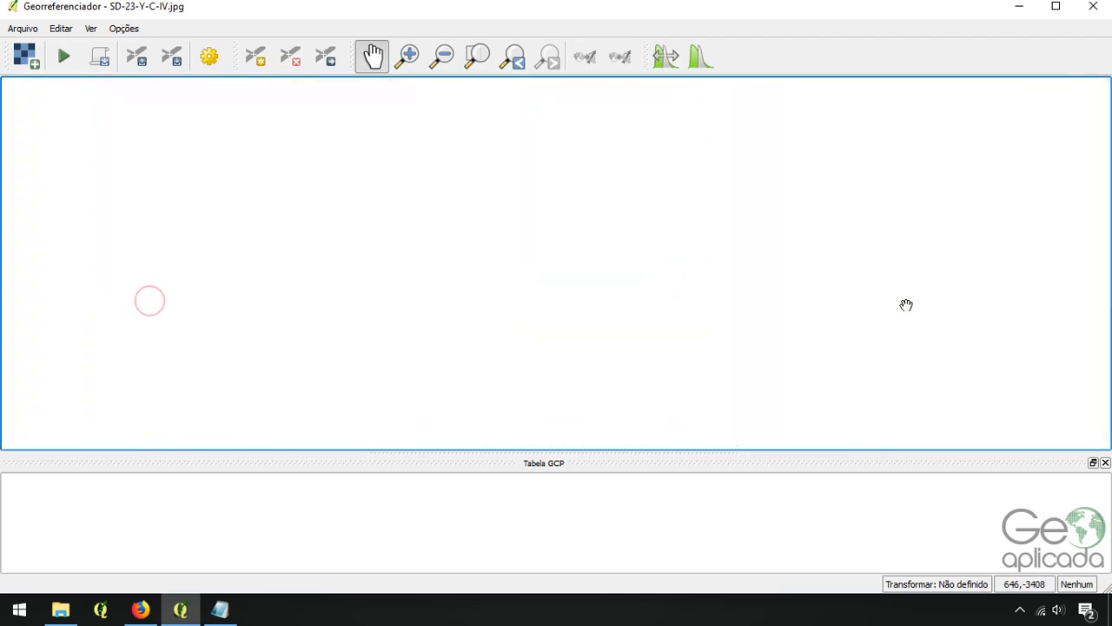
left_click_drag(807, 319, 635, 281)
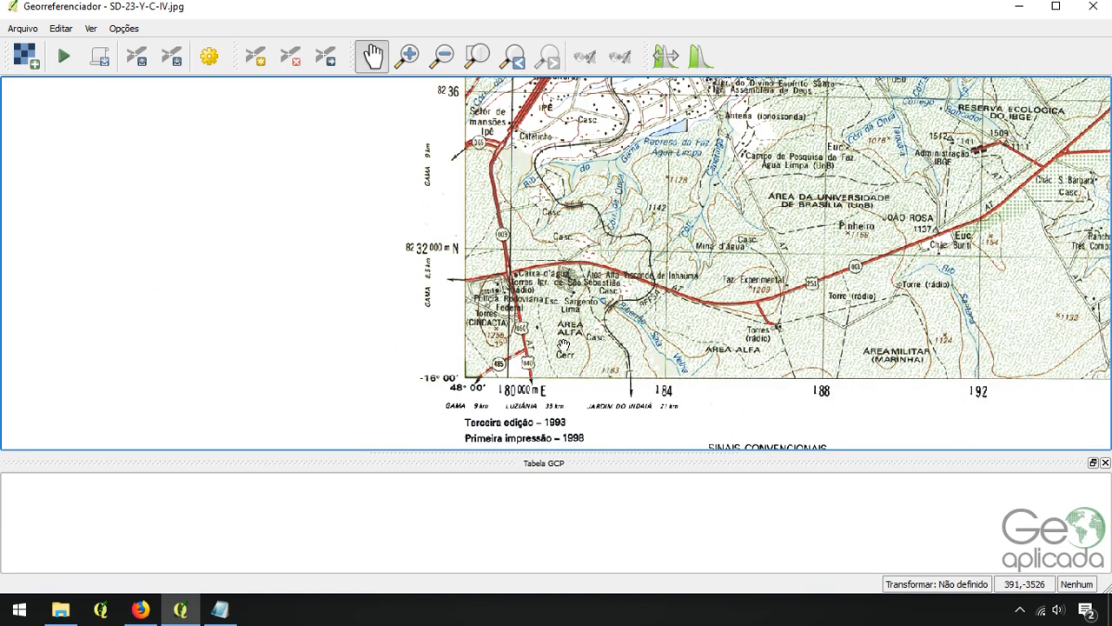
scroll(559, 394, "down", 1)
scroll(556, 393, "up", 1)
left_click_drag(574, 125, 595, 238)
left_click_drag(577, 128, 575, 495)
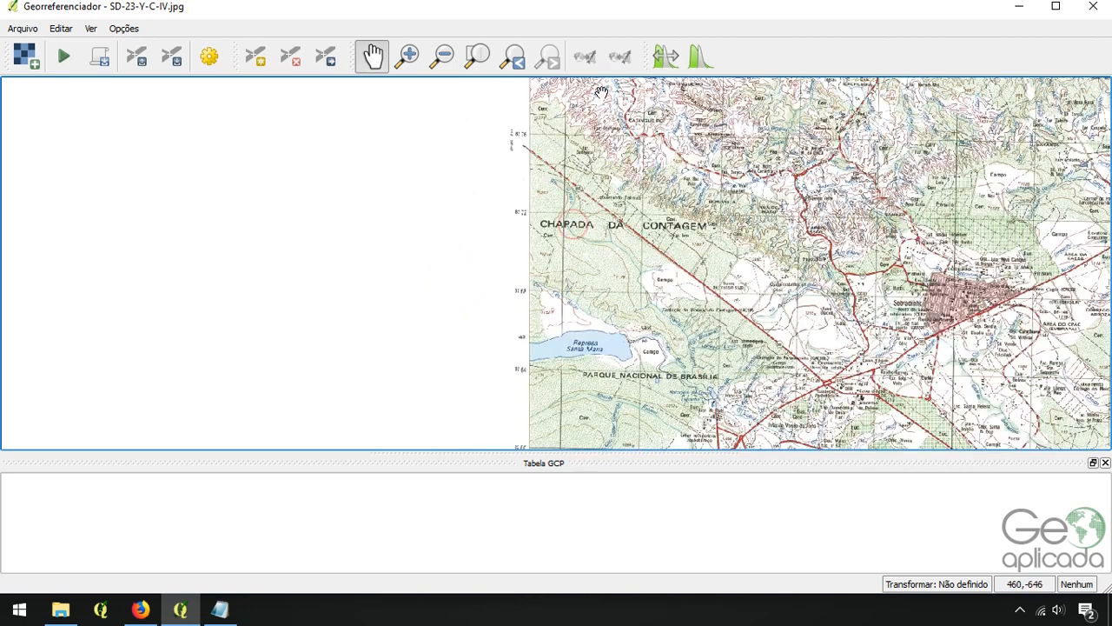
left_click_drag(601, 91, 585, 429)
scroll(564, 383, "up", 1)
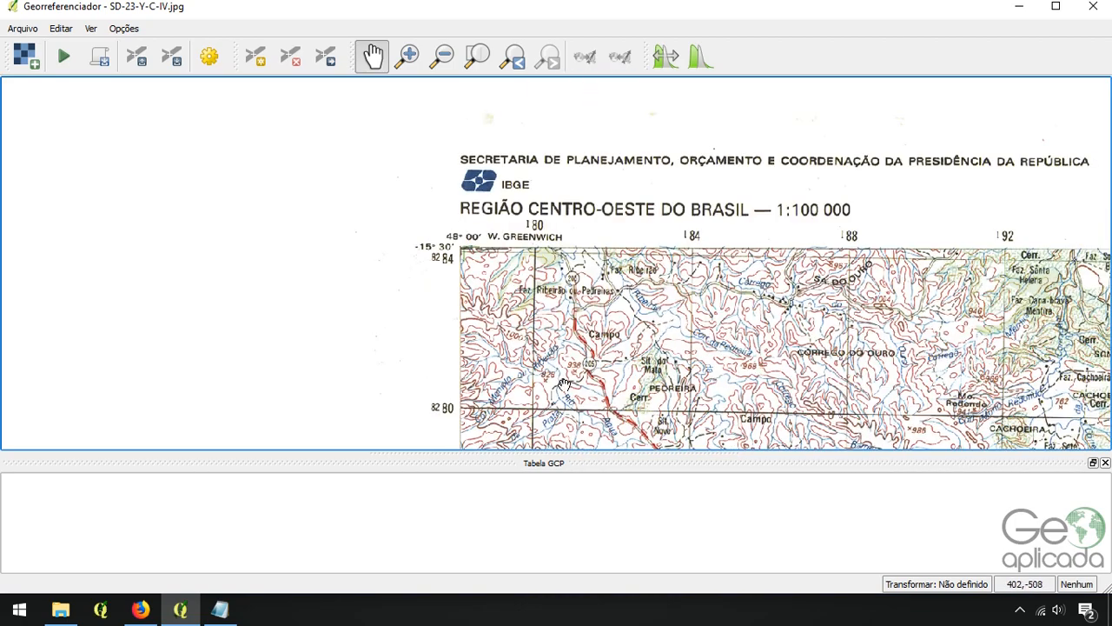
left_click(220, 610)
left_click(221, 611)
Return to the southwest corner, record its grid crossing as "P4 - 180000 e 8232000" in the notes, and start a P5 line
left_click_drag(542, 439, 582, 9)
left_click_drag(580, 434, 636, 33)
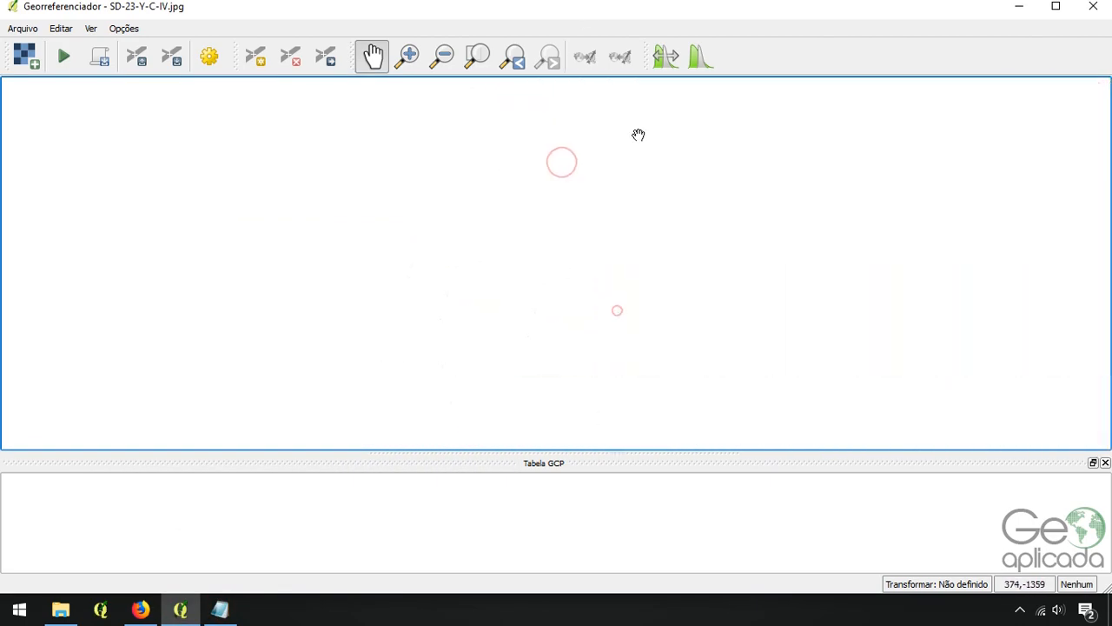
left_click_drag(604, 430, 471, 34)
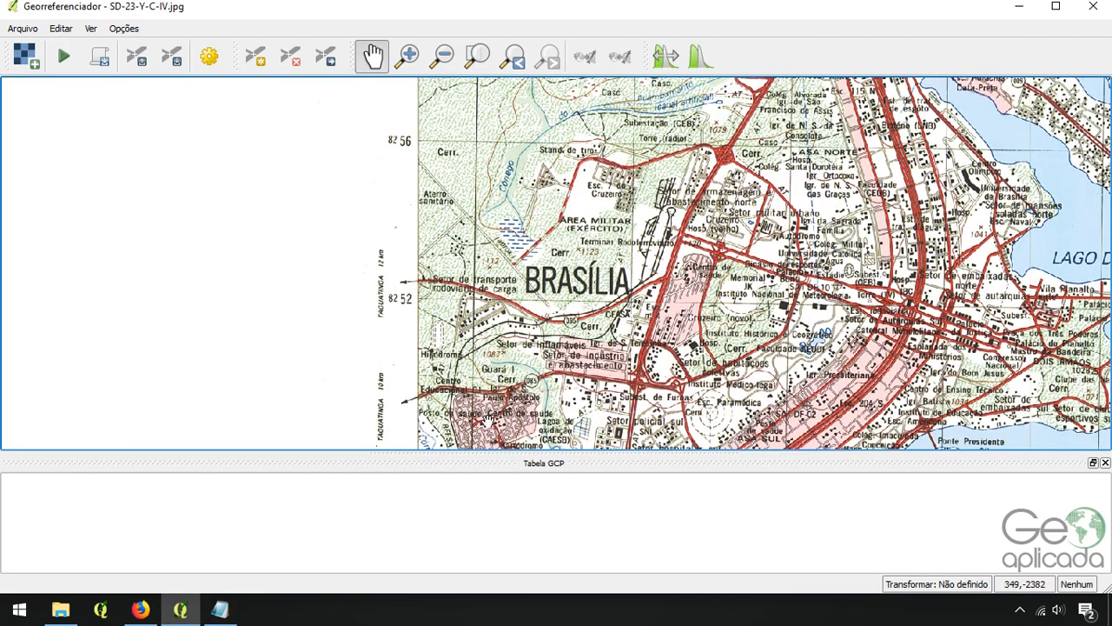
left_click_drag(495, 424, 510, 154)
left_click_drag(500, 426, 506, 87)
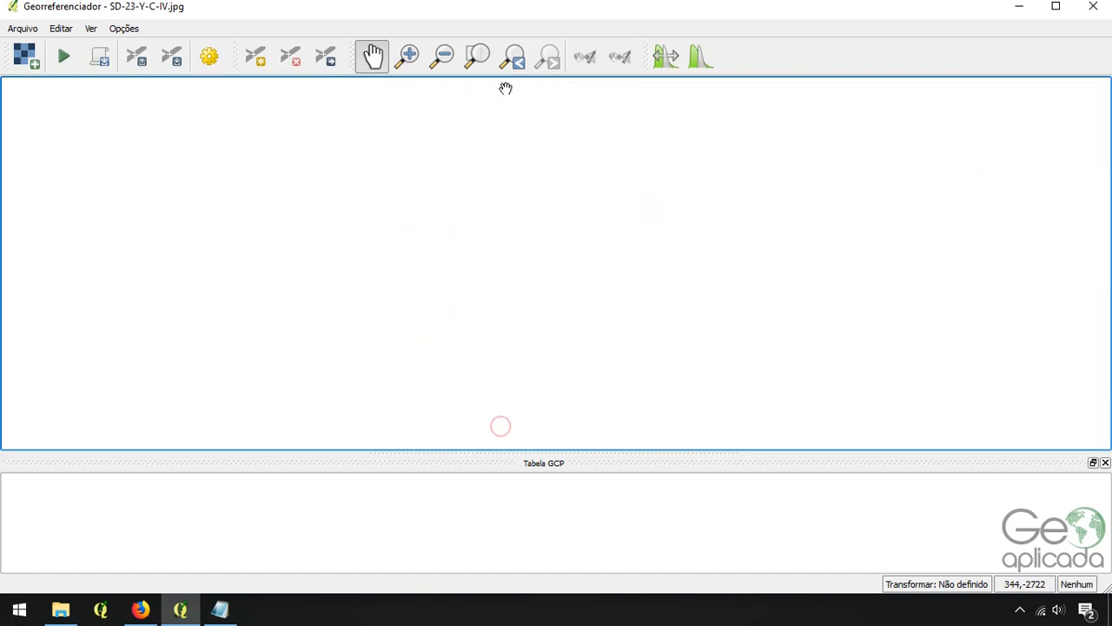
left_click_drag(499, 384, 551, 33)
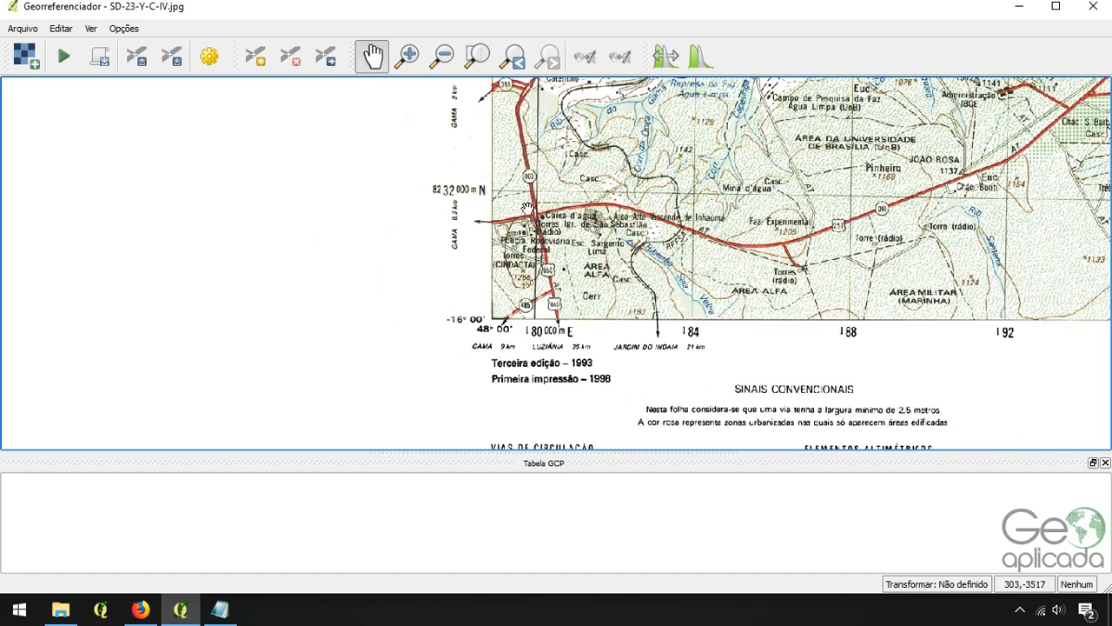
left_click_drag(577, 228, 544, 319)
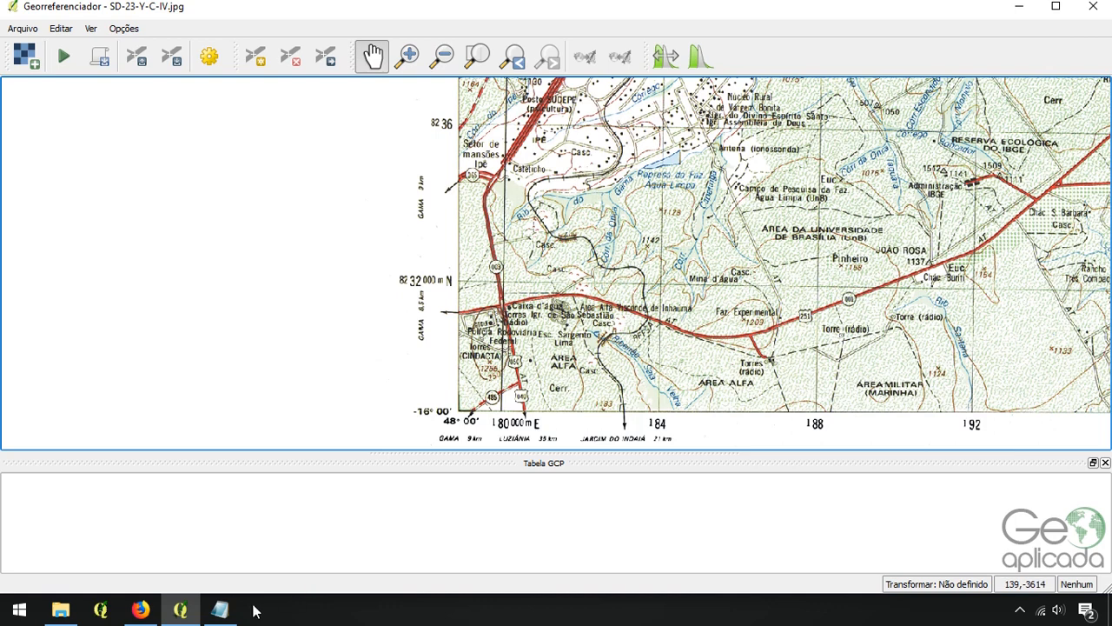
left_click(220, 609)
left_click_drag(367, 219, 268, 173)
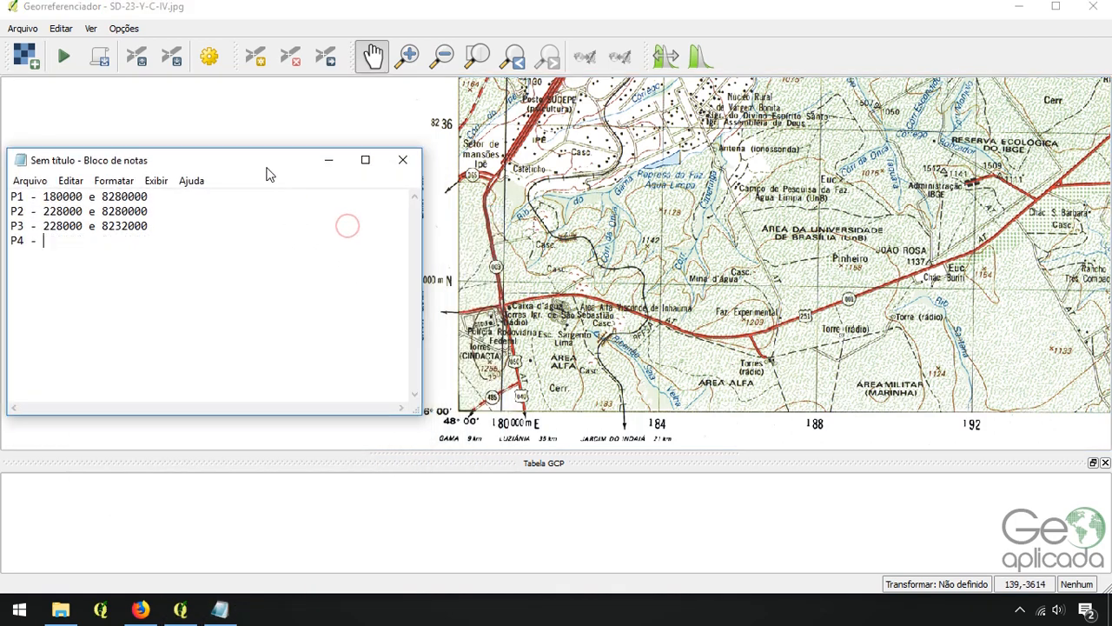
left_click(84, 242)
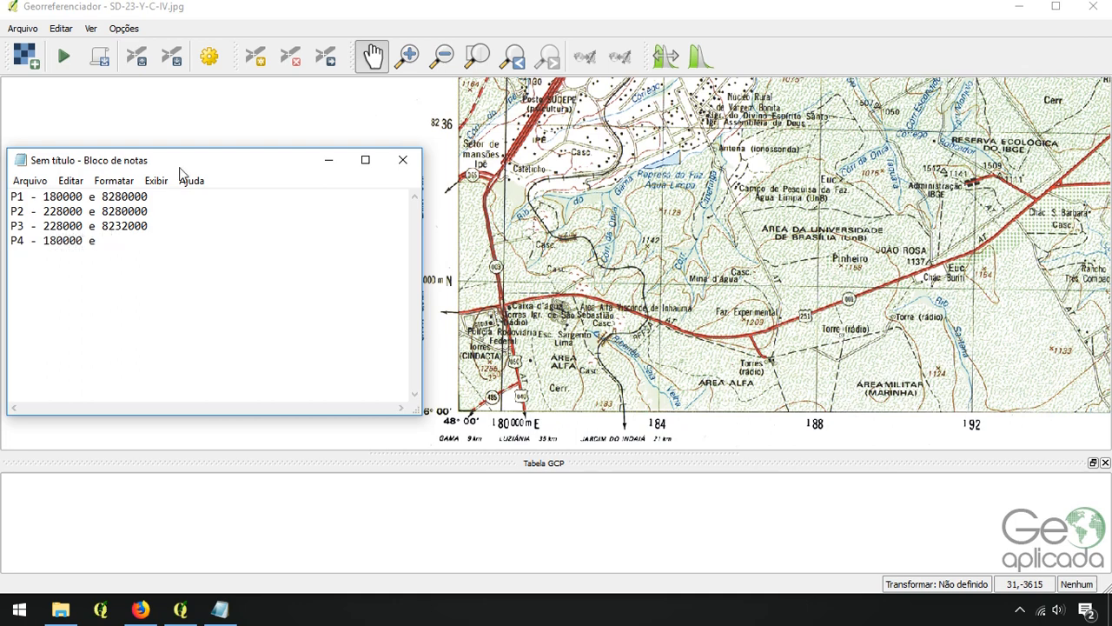
left_click_drag(180, 169, 812, 117)
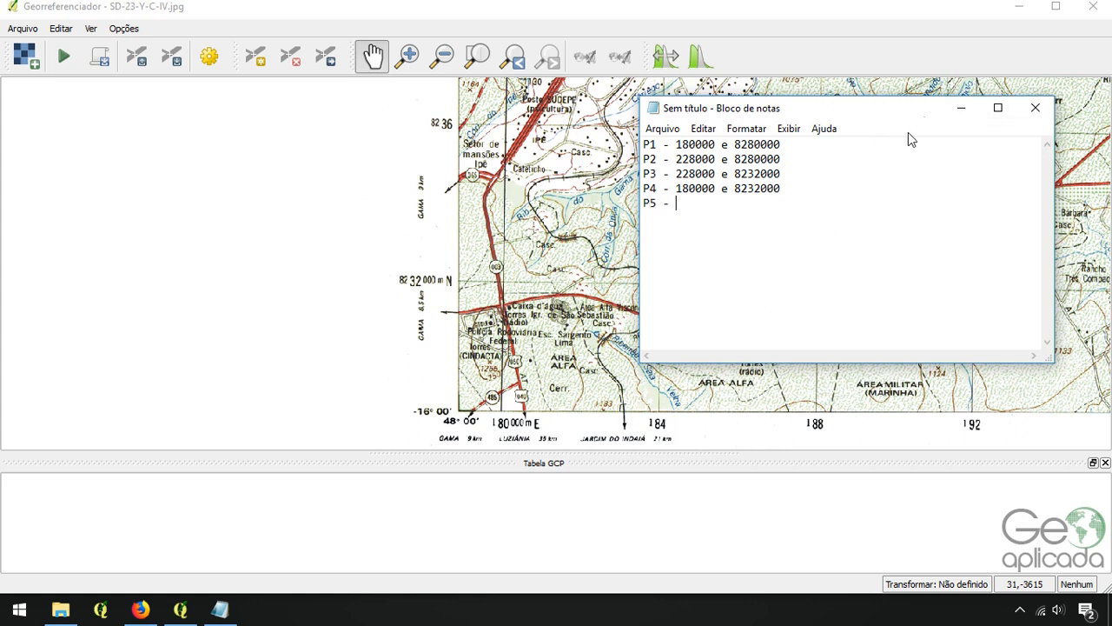
Examine the middle of the topographic sheet to choose a grid intersection for the fifth control point
left_click(958, 115)
left_click_drag(736, 257, 519, 283)
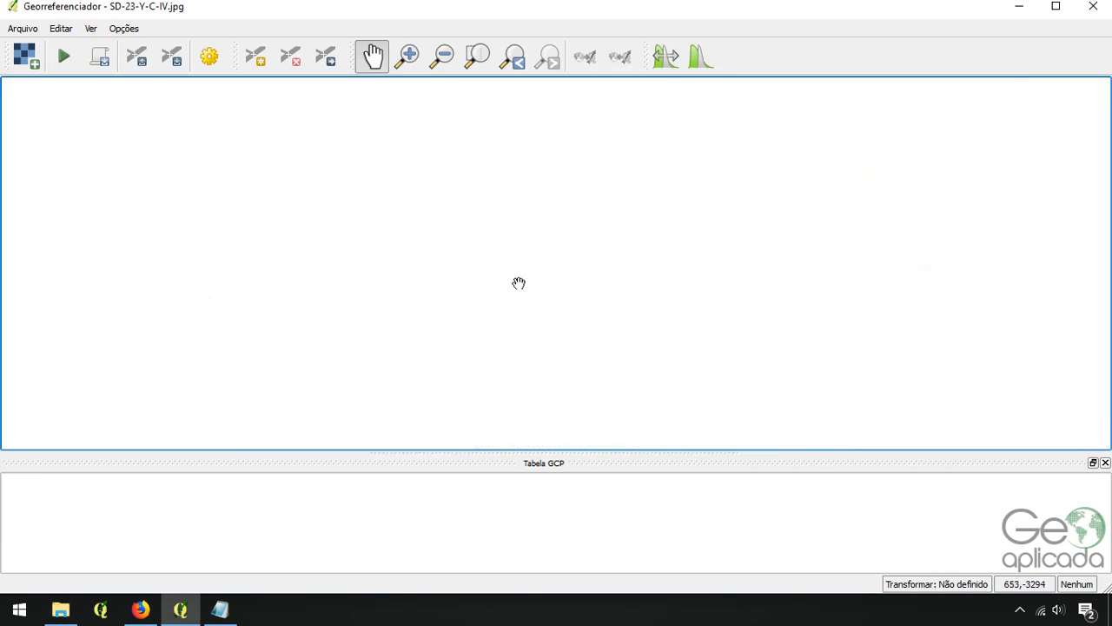
scroll(514, 276, "down", 1)
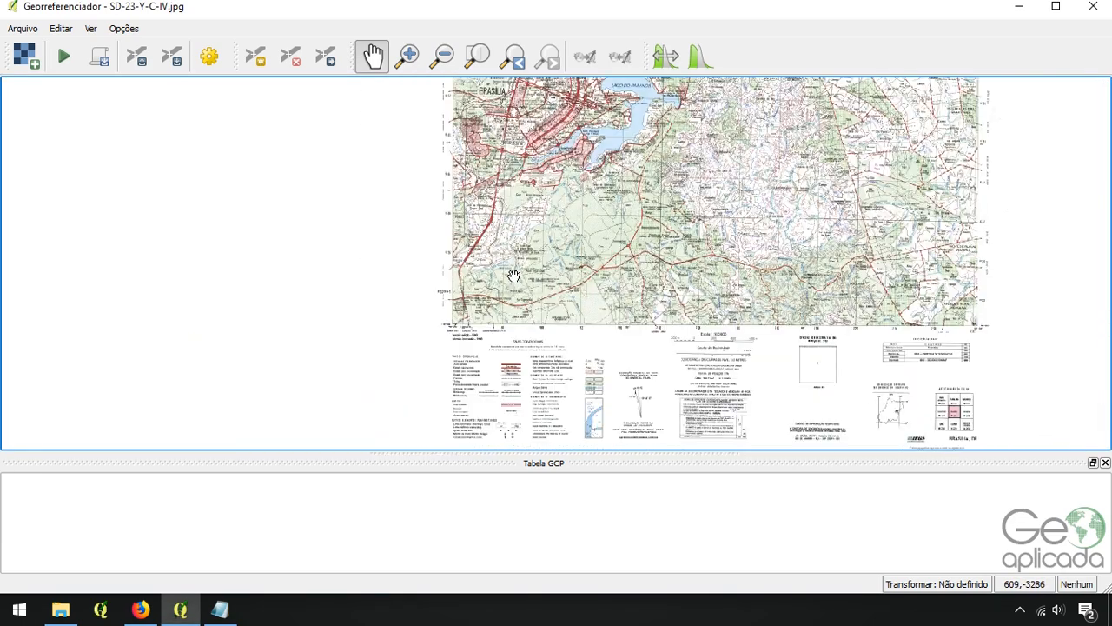
scroll(513, 275, "down", 1)
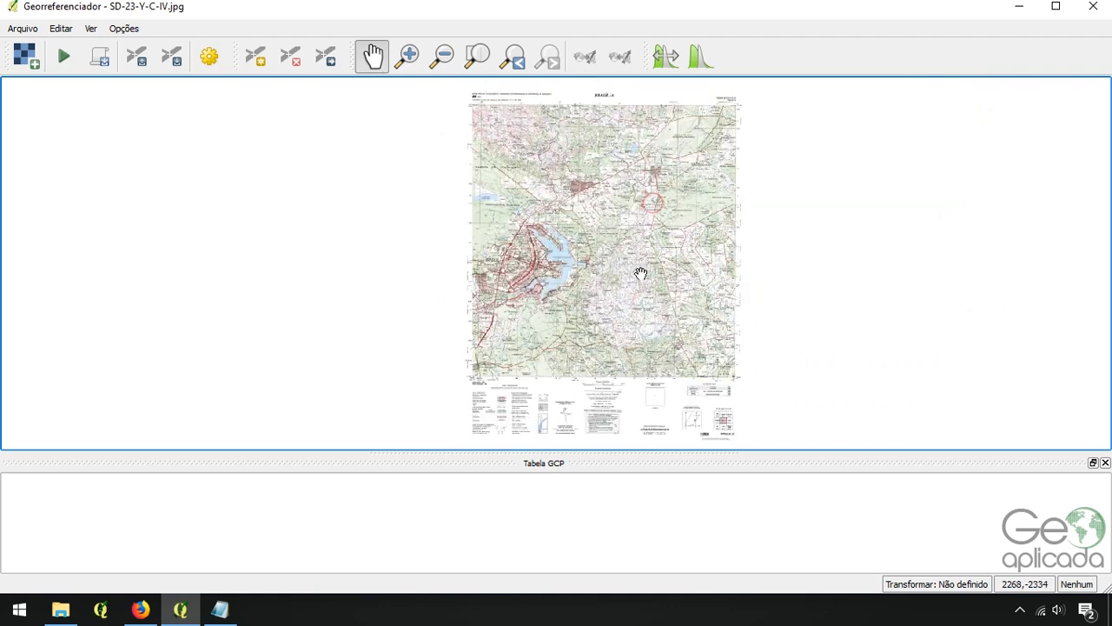
left_click_drag(638, 212, 634, 236)
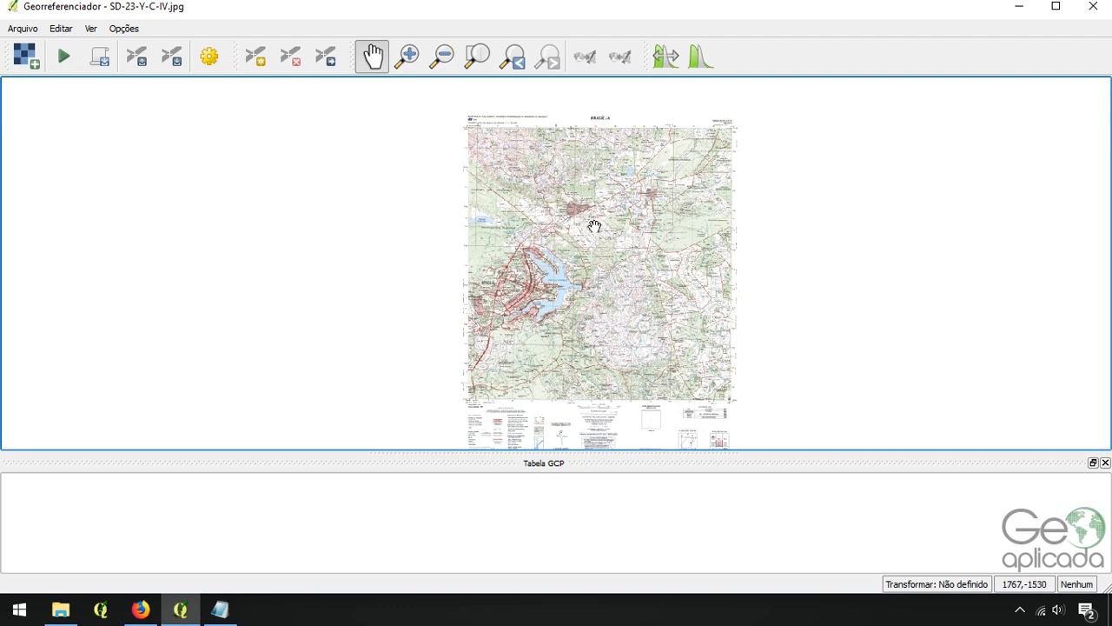
scroll(594, 249, "up", 3)
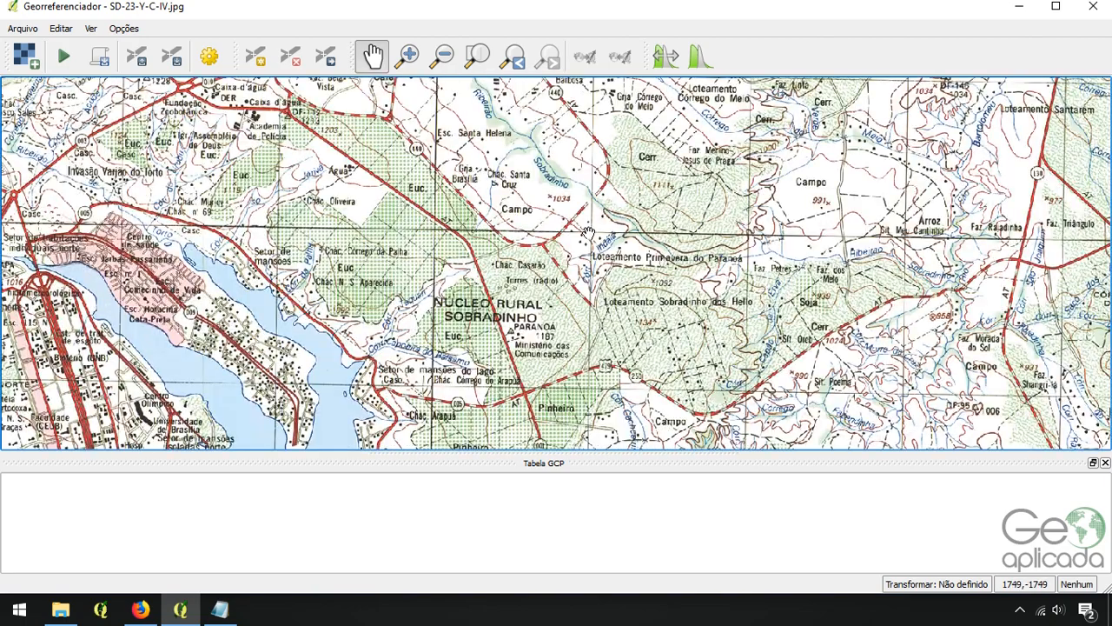
left_click_drag(591, 233, 628, 263)
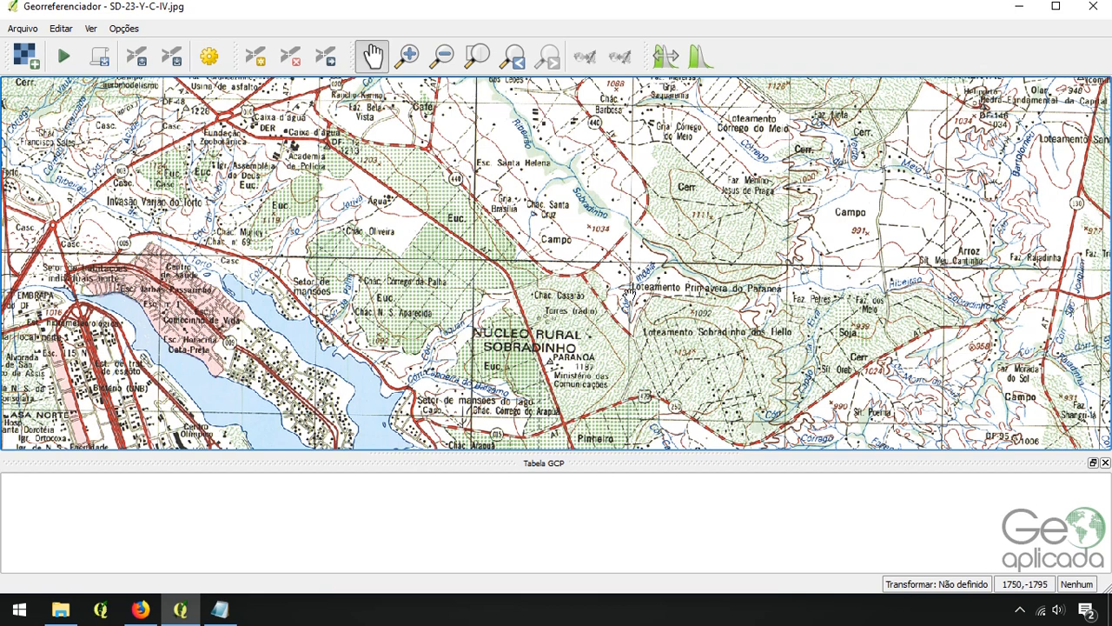
scroll(625, 270, "down", 1)
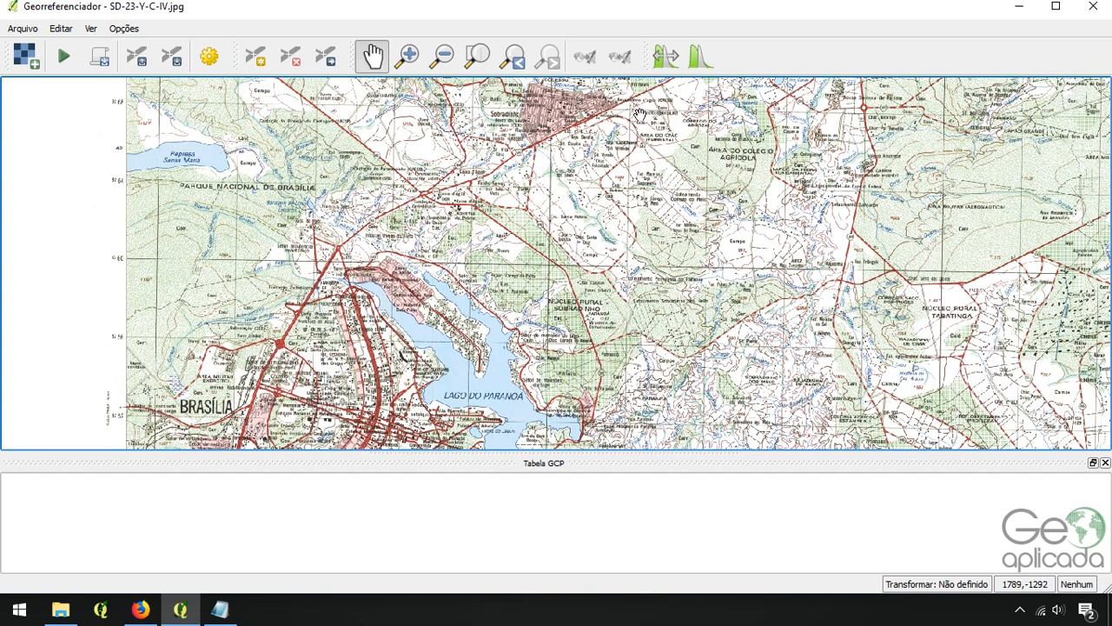
Follow the central grid line to the sheet's northern edge and note its easting, 204000, on the P5 line in Notepad
left_click_drag(636, 114, 617, 365)
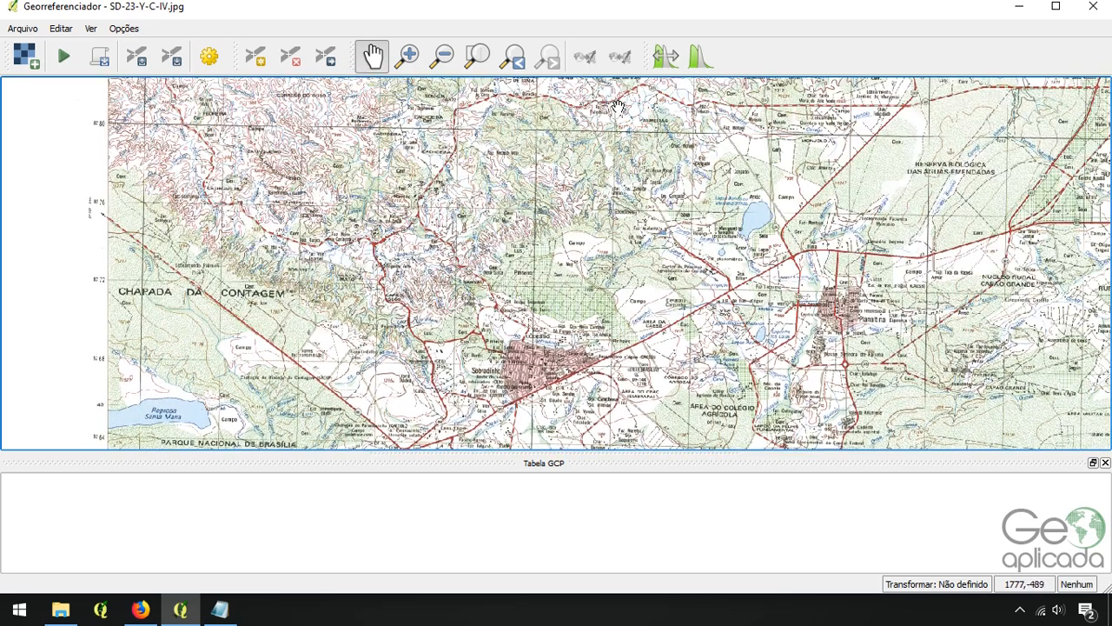
left_click_drag(617, 113, 600, 395)
scroll(600, 396, "up", 1)
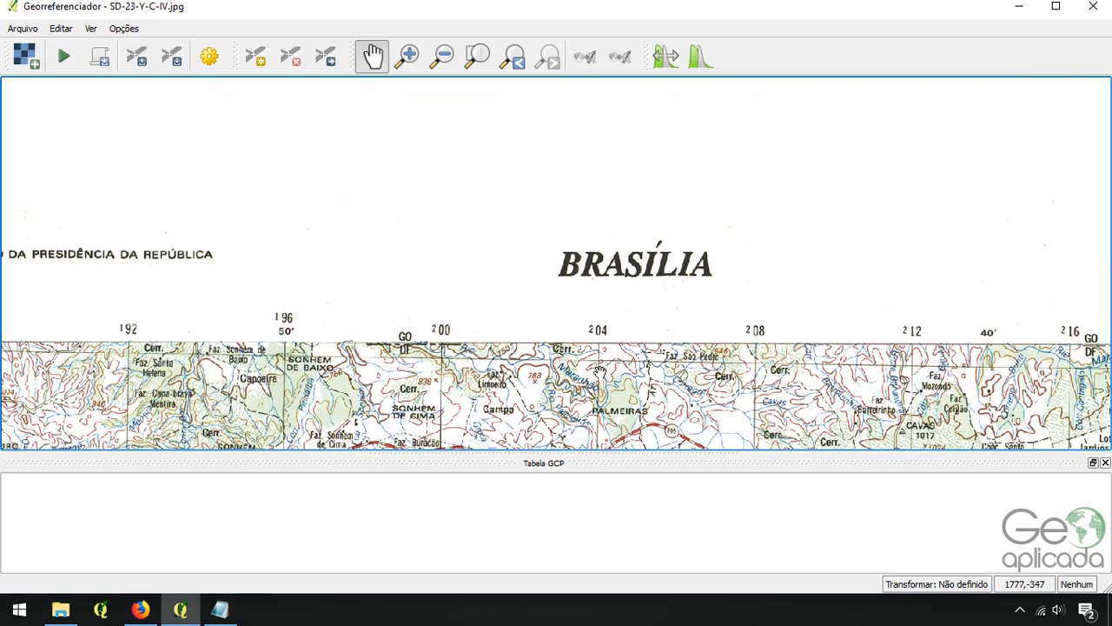
left_click(219, 609)
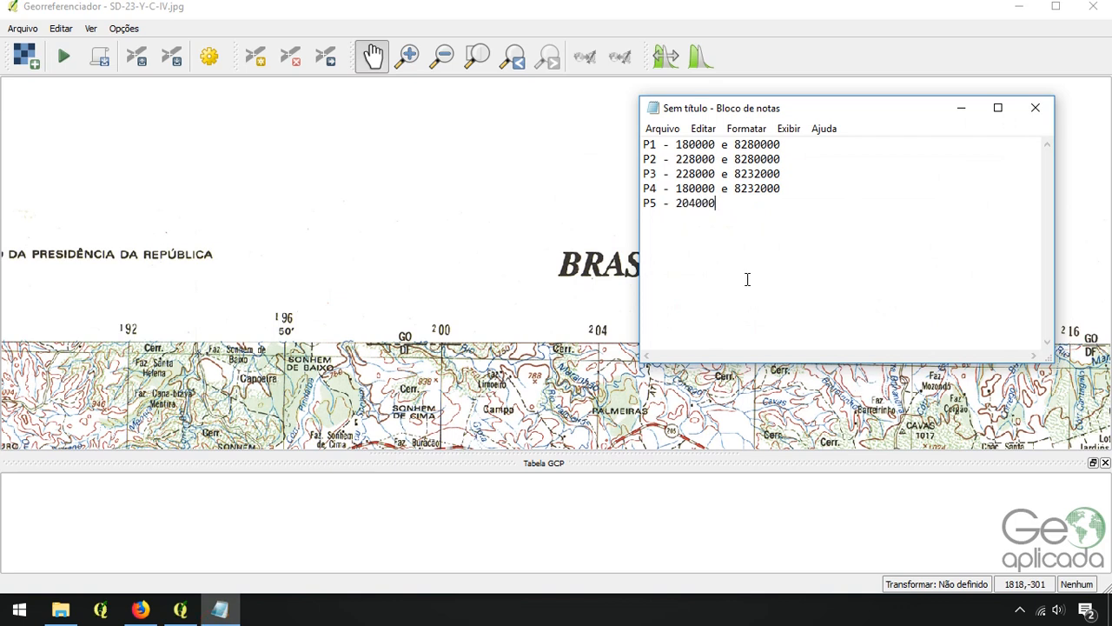
left_click(961, 108)
Trace the central crossing's horizontal grid line to the sheet's western edge and complete the note as "P5 - 204000 e 8260000"
left_click_drag(625, 420, 641, 153)
left_click_drag(624, 424, 614, 172)
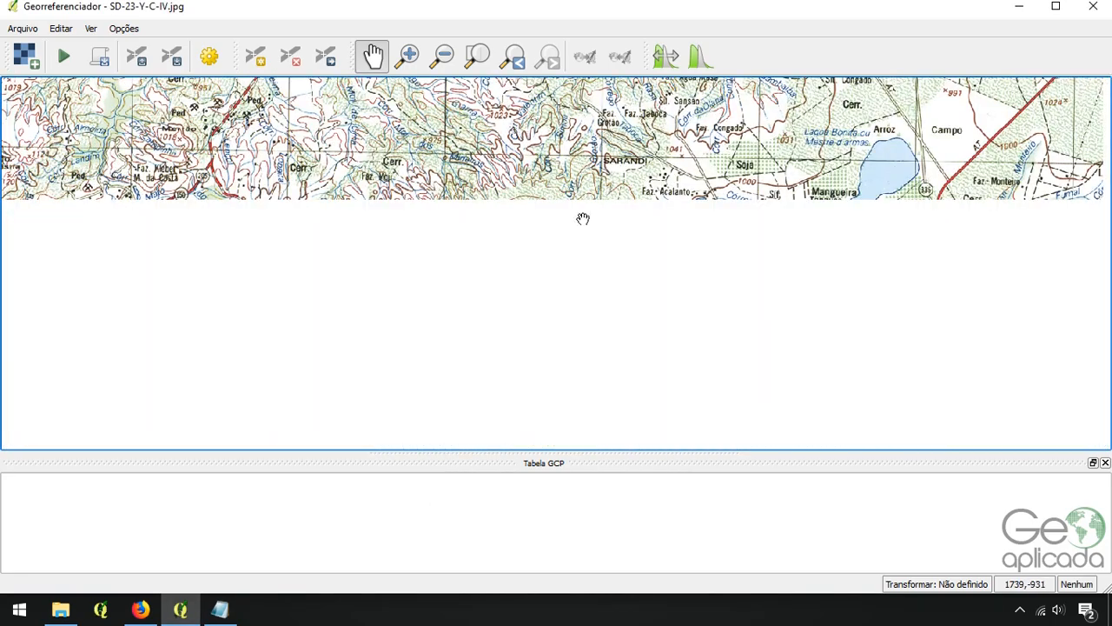
left_click_drag(595, 421, 591, 183)
left_click_drag(589, 363, 581, 141)
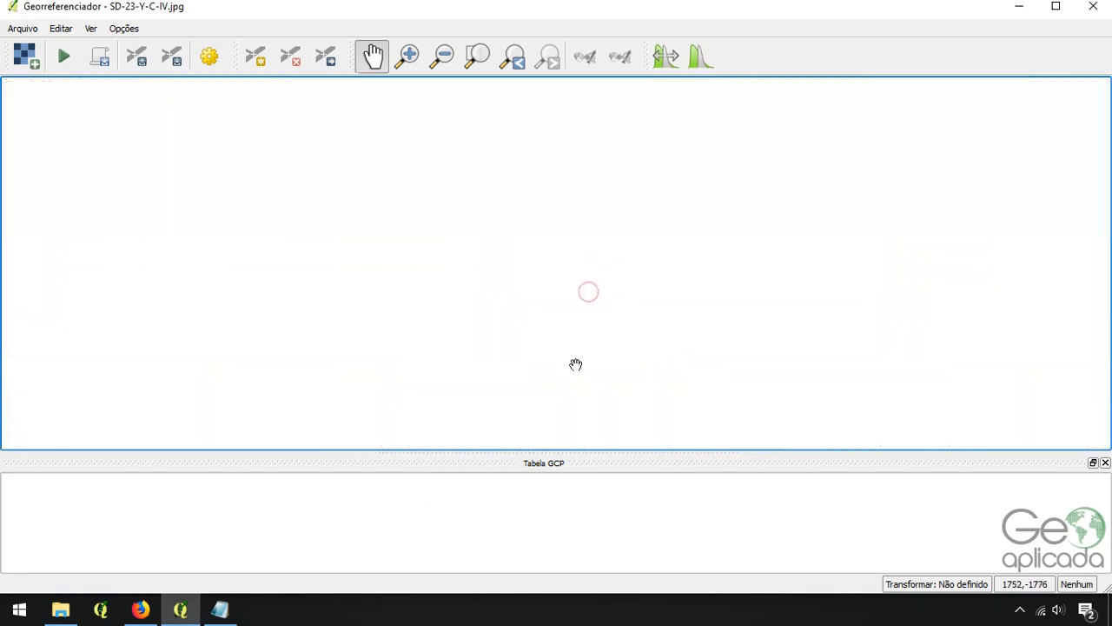
left_click_drag(577, 397, 623, 306)
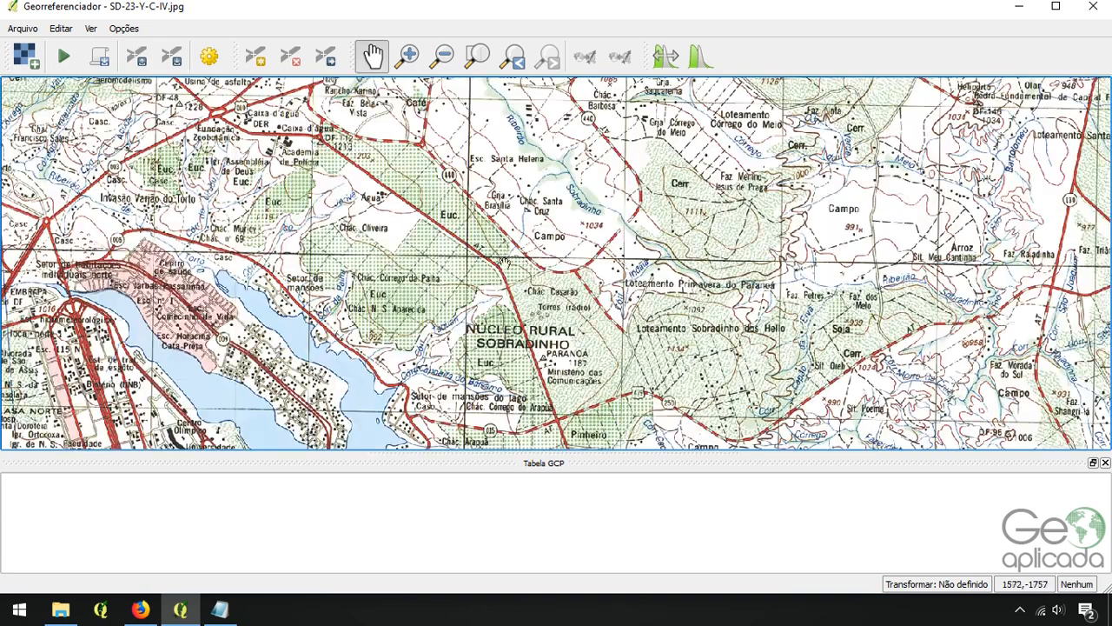
left_click(159, 256)
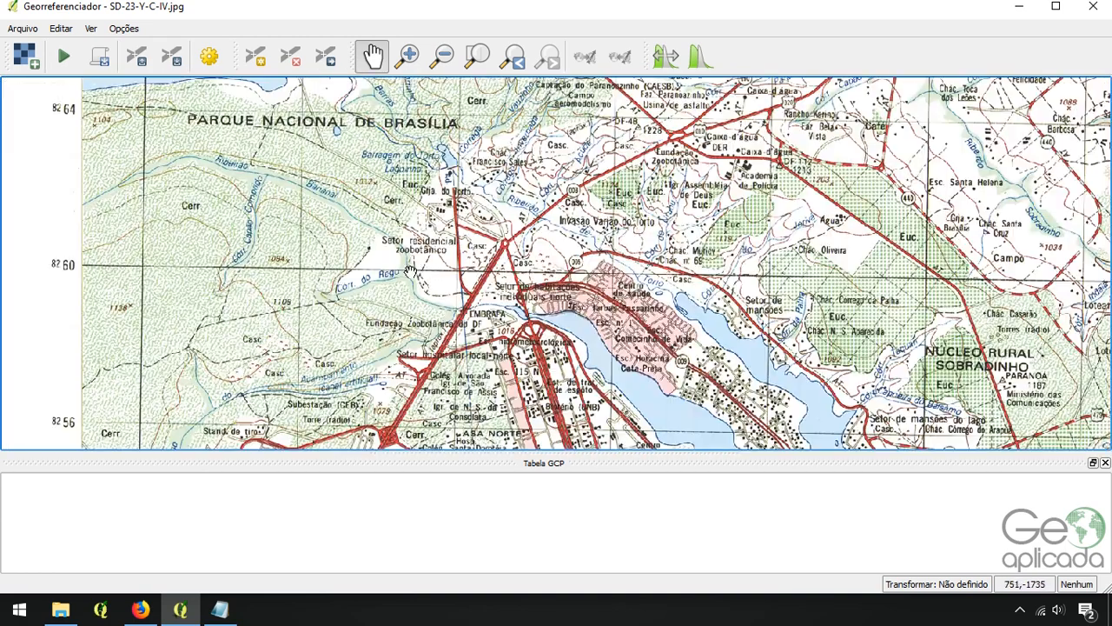
left_click_drag(225, 275, 444, 280)
left_click(220, 610)
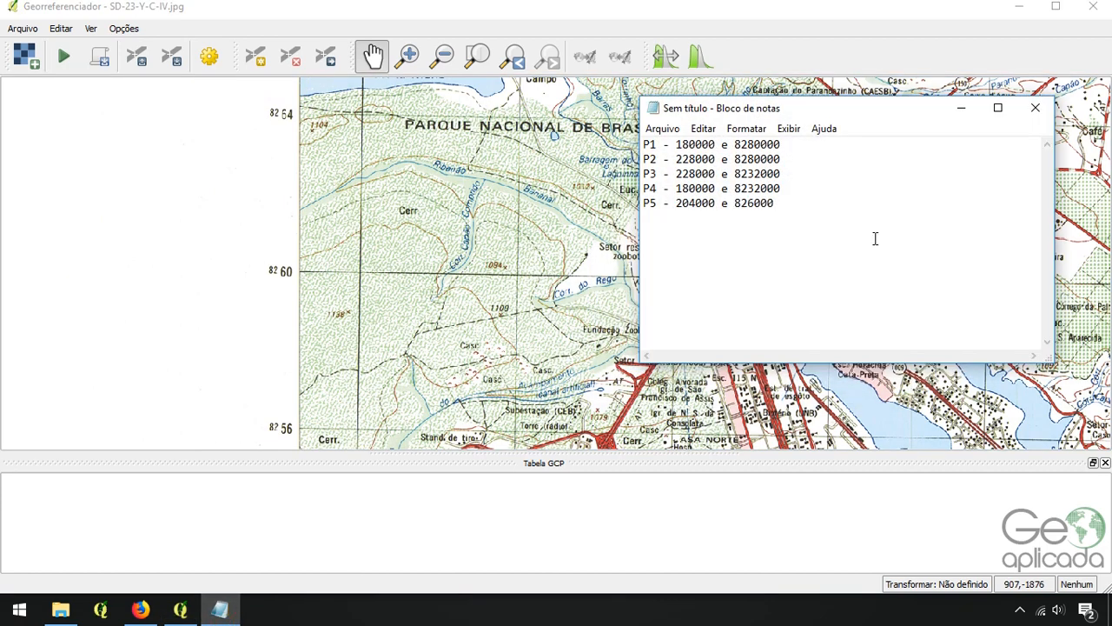
left_click(959, 114)
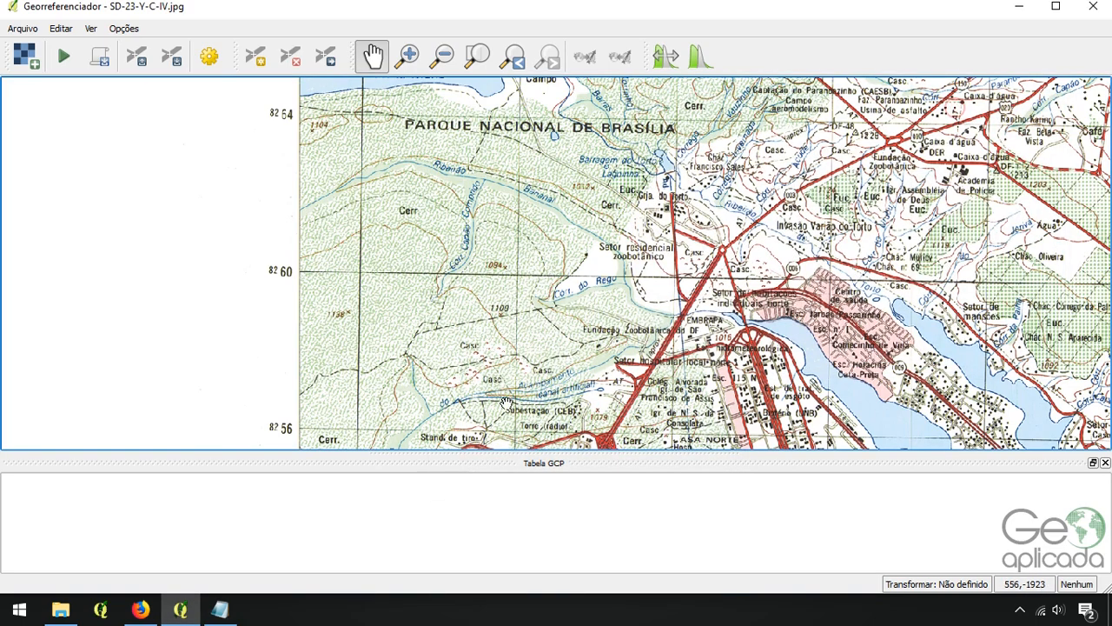
Place a georeferencing control point on the 180 and 8280 grid crossing near the sheet's northwest corner
scroll(504, 402, "down", 3)
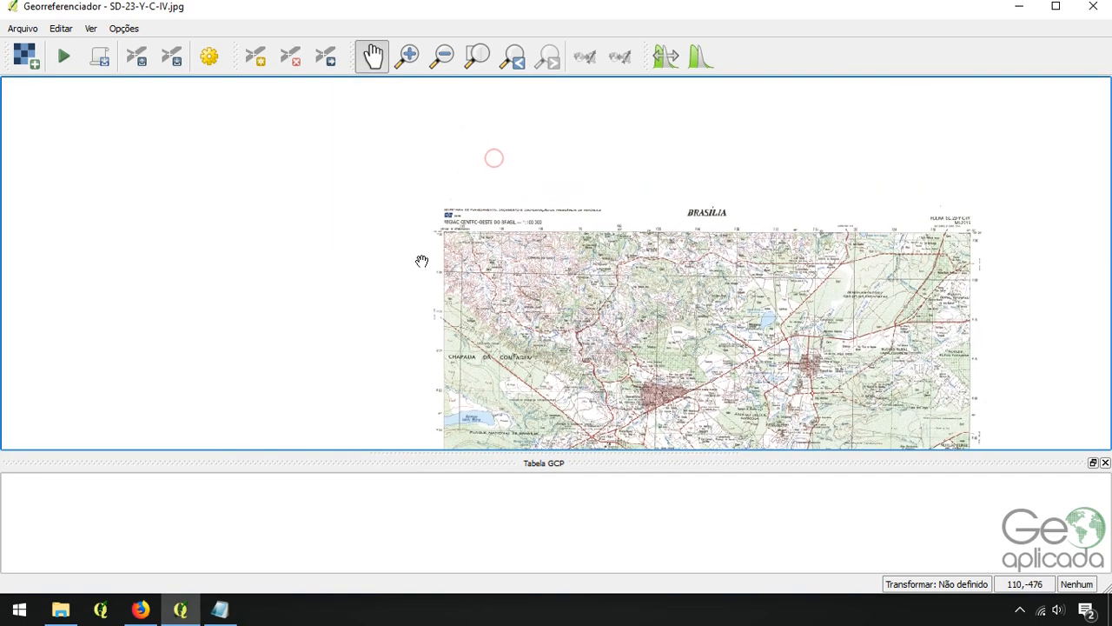
left_click(255, 66)
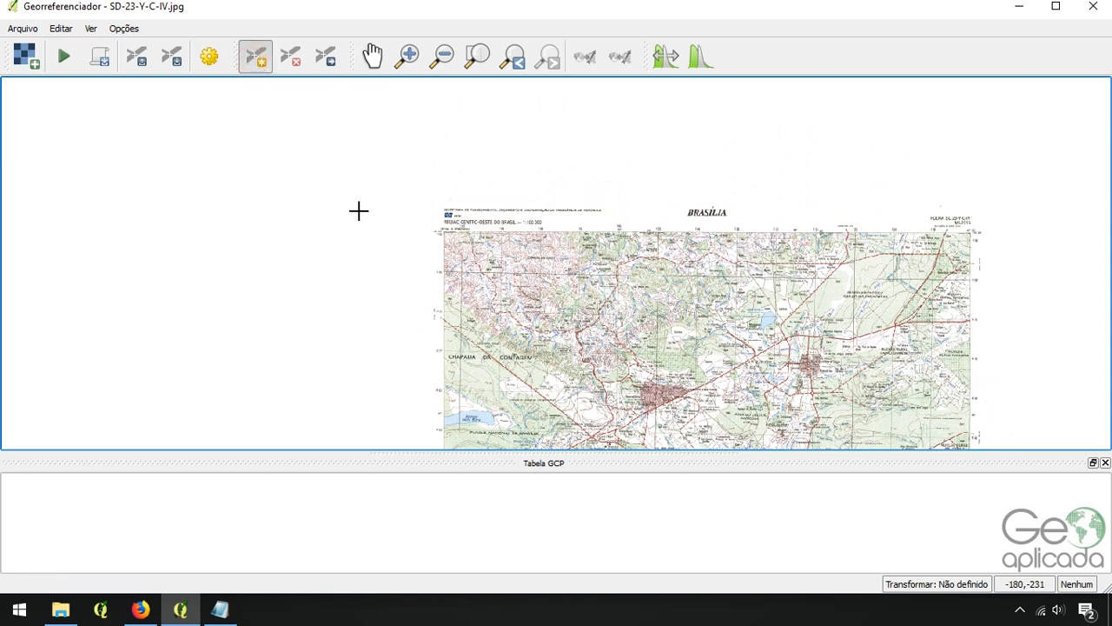
scroll(442, 258, "up", 4)
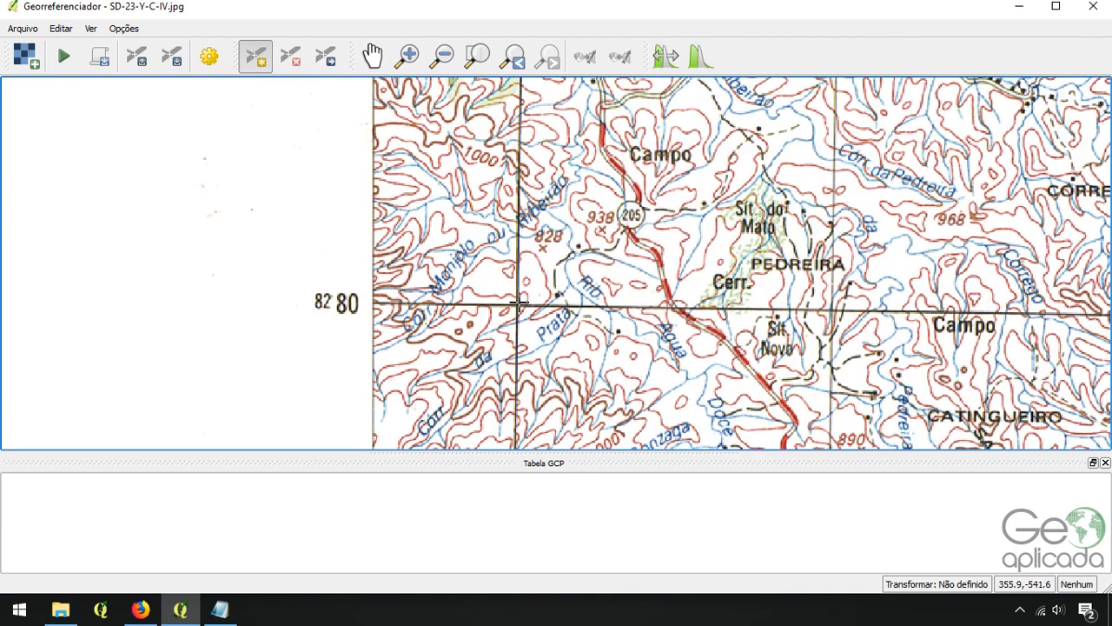
scroll(518, 305, "up", 2)
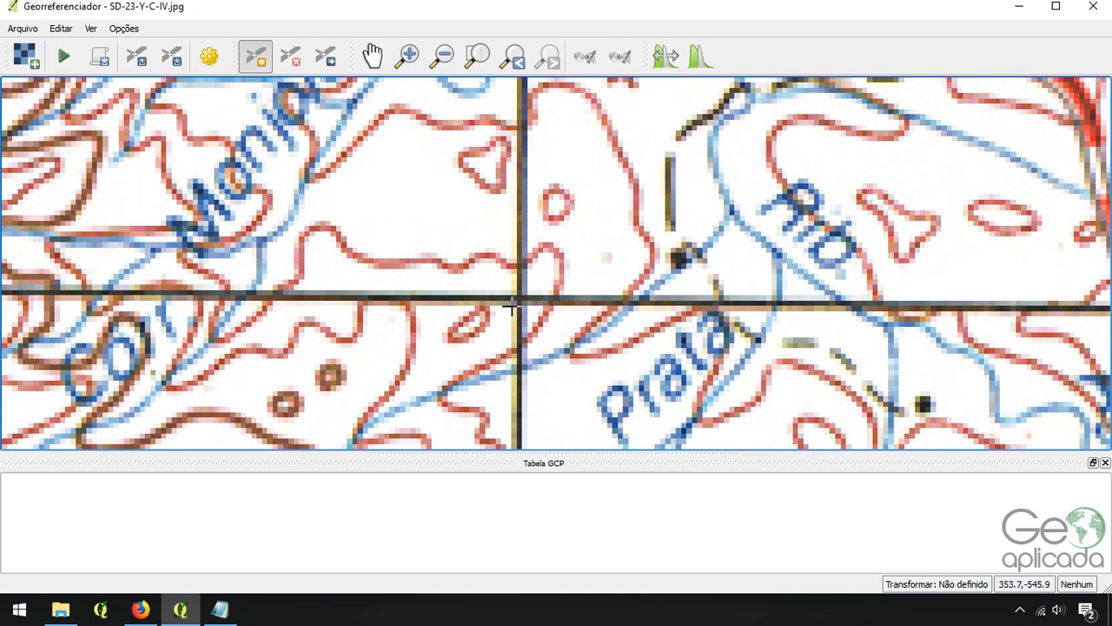
scroll(511, 303, "down", 3)
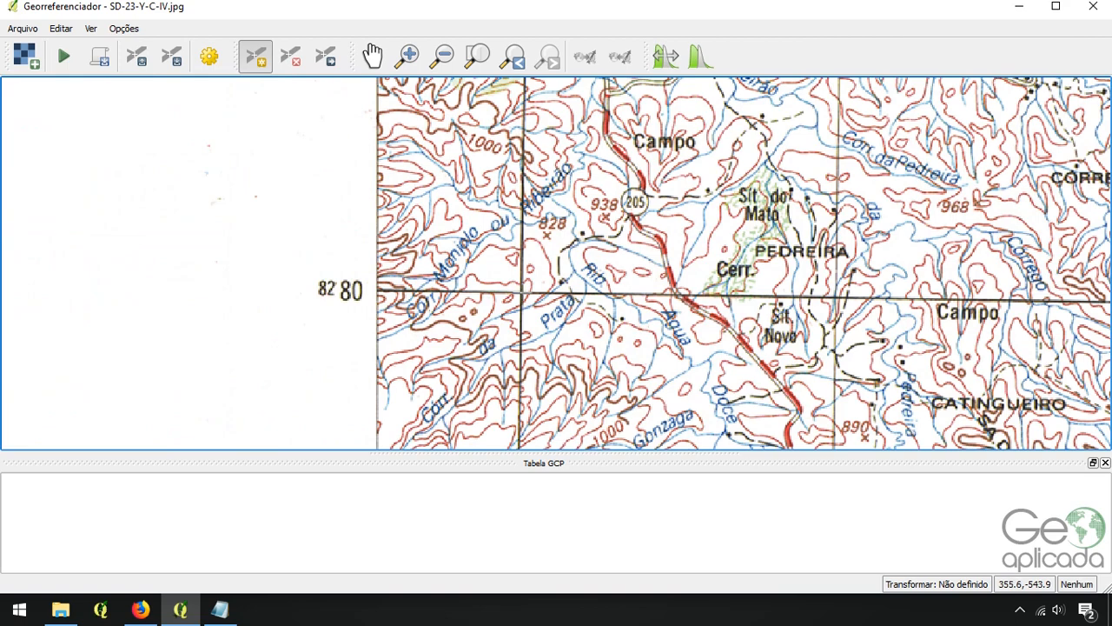
left_click(522, 294)
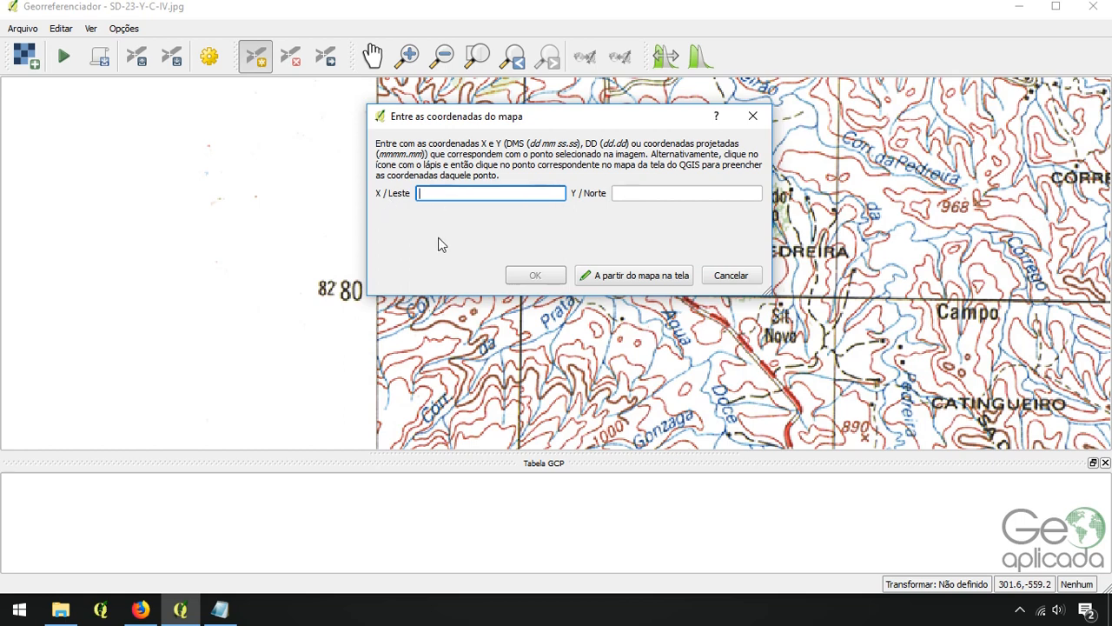
Copy P1's easting, 180000, from the notes into the X / Leste coordinate of the northwest control point
left_click(220, 609)
left_click_drag(677, 145, 714, 146)
key("ctrl+c")
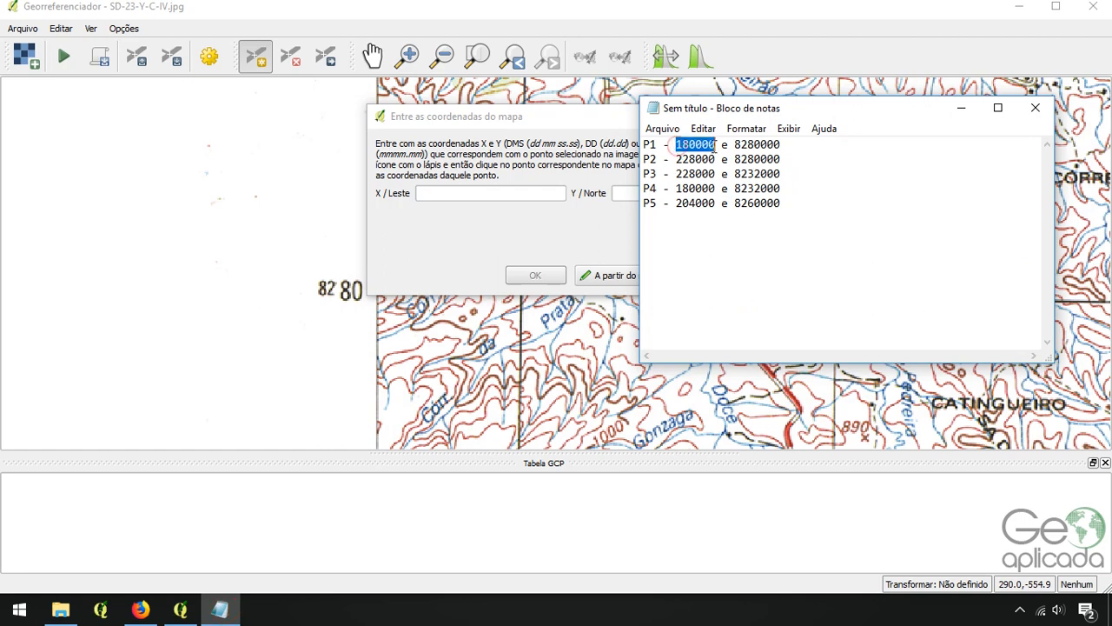
left_click(490, 193)
key("ctrl+v")
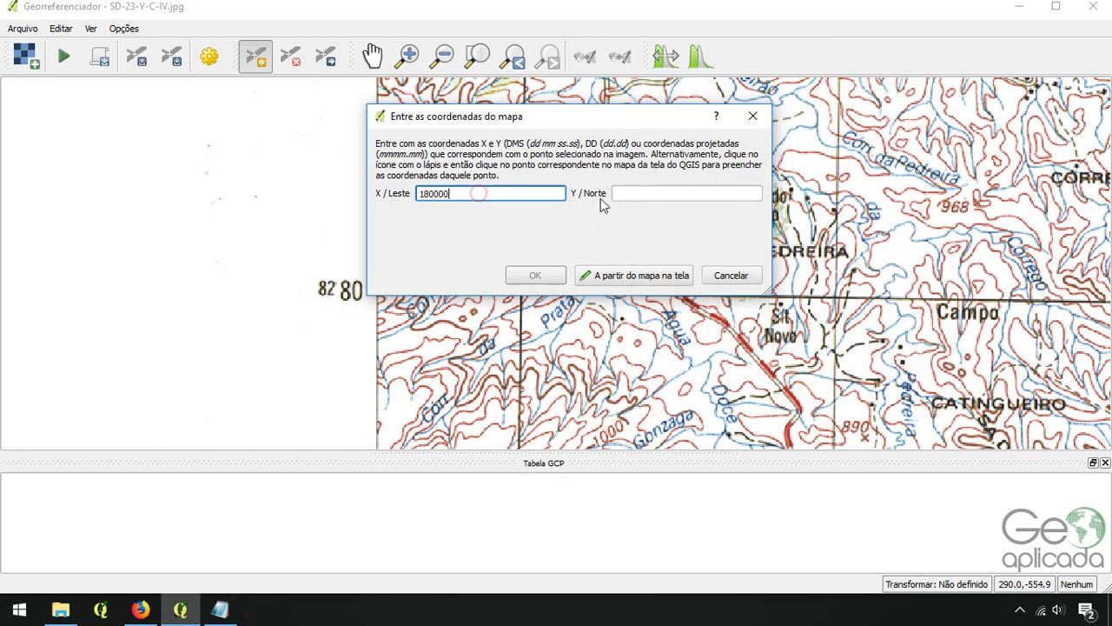
Copy P1's northing, 8280000, from the notes into the Y / Norte coordinate and accept the northwest control point
left_click(645, 193)
key("alt+Tab")
left_click_drag(735, 144, 798, 145)
key("ctrl+c")
left_click(613, 197)
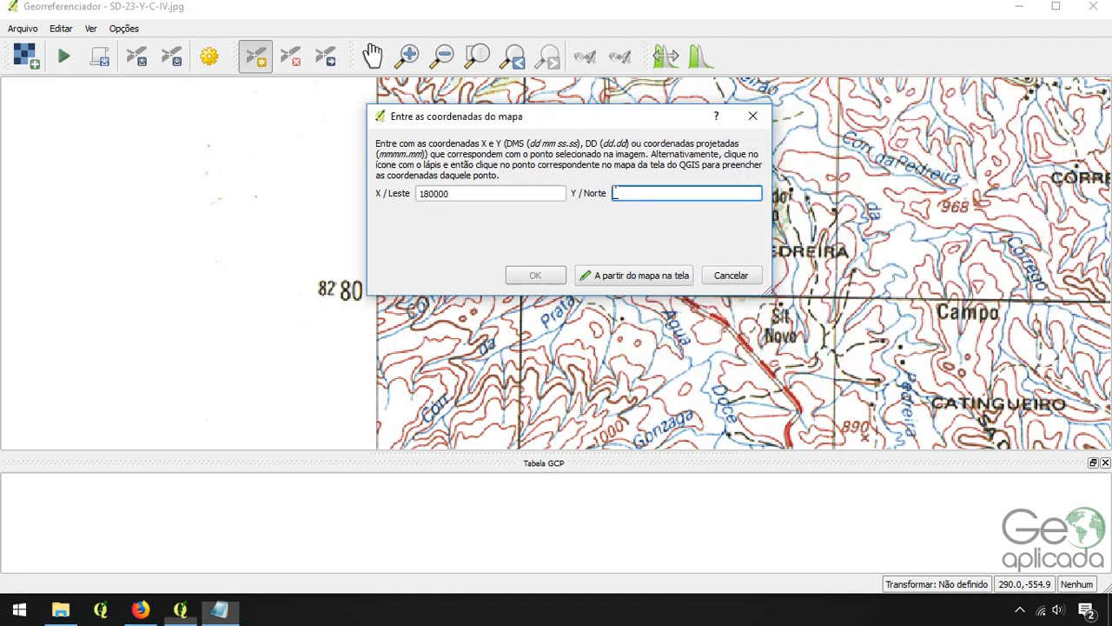
key("ctrl+v")
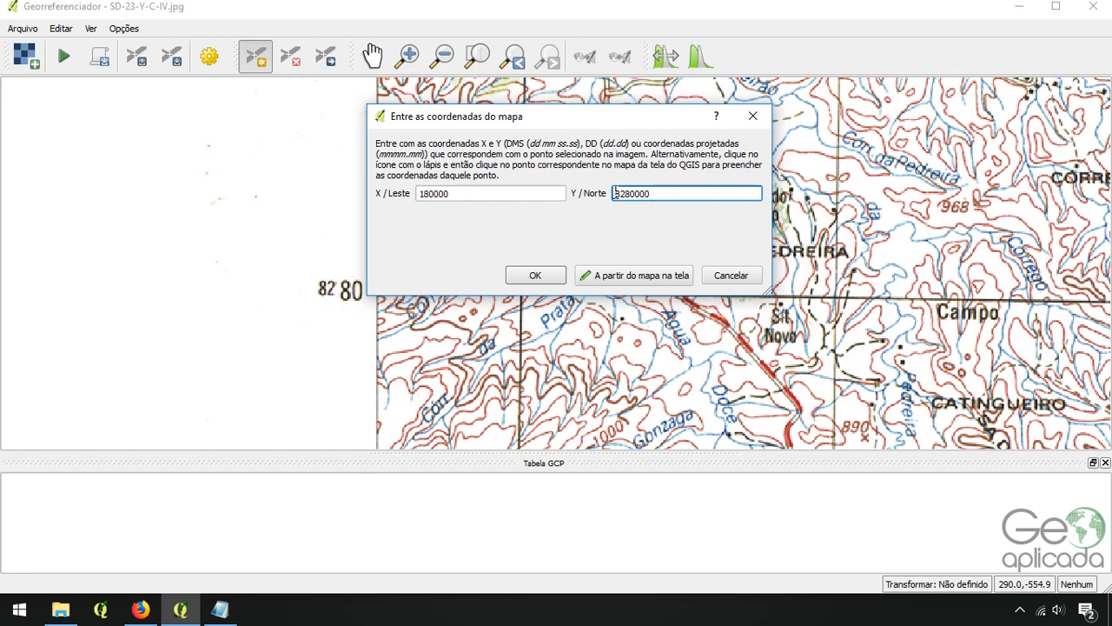
left_click(536, 276)
Place a second control point on the 228 and 8280 grid crossing near the sheet's northeast corner
scroll(553, 275, "down", 3)
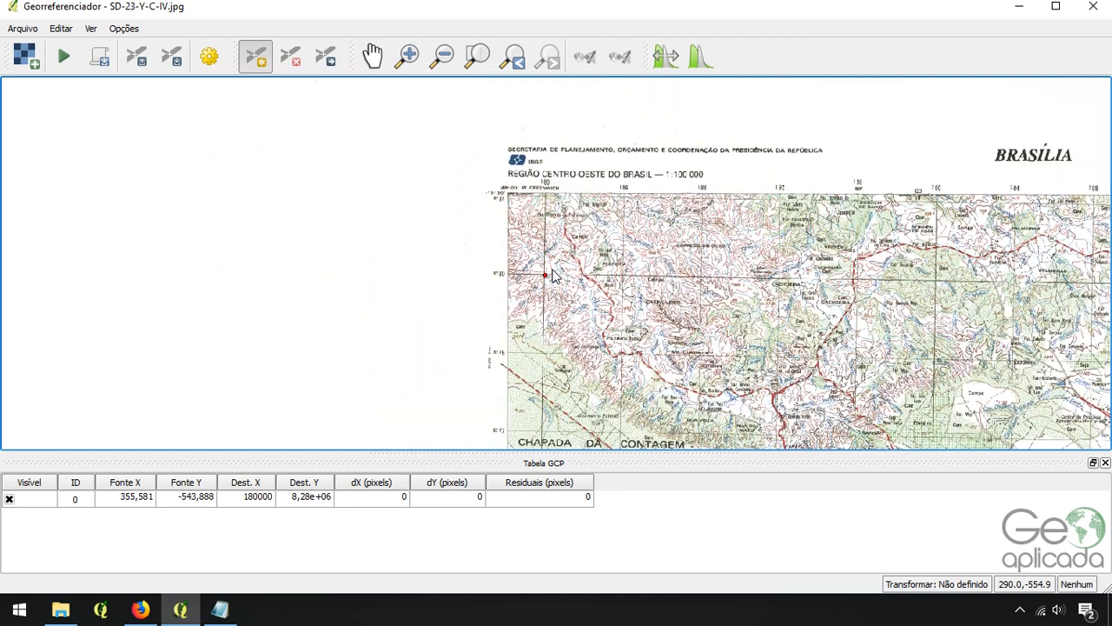
scroll(553, 276, "down", 1)
left_click_drag(1006, 272, 583, 273)
scroll(636, 271, "up", 2)
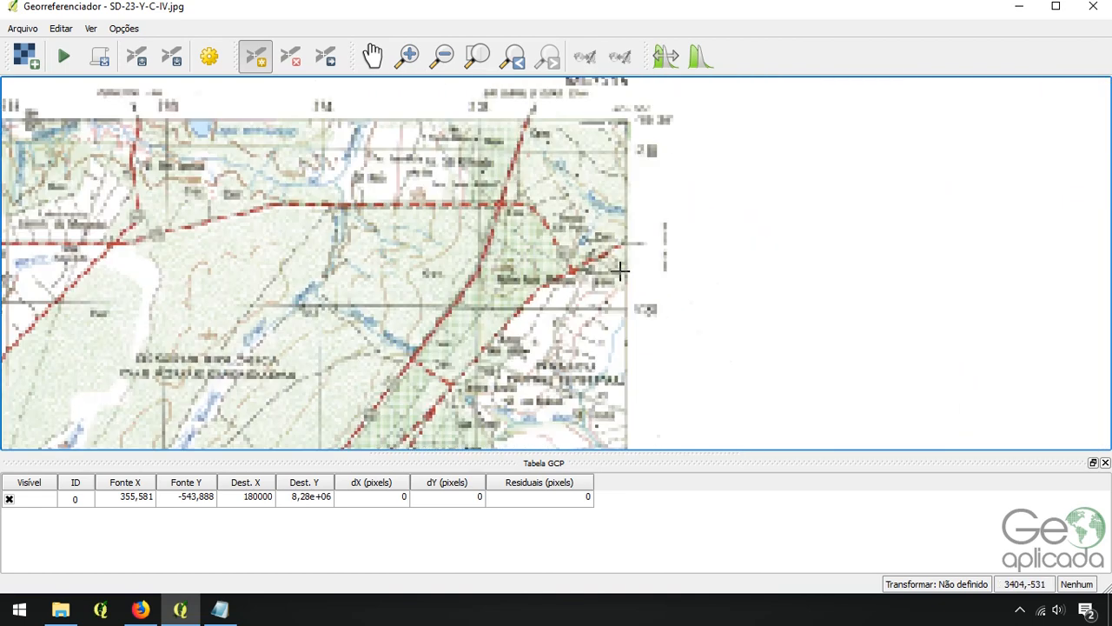
scroll(469, 297, "up", 1)
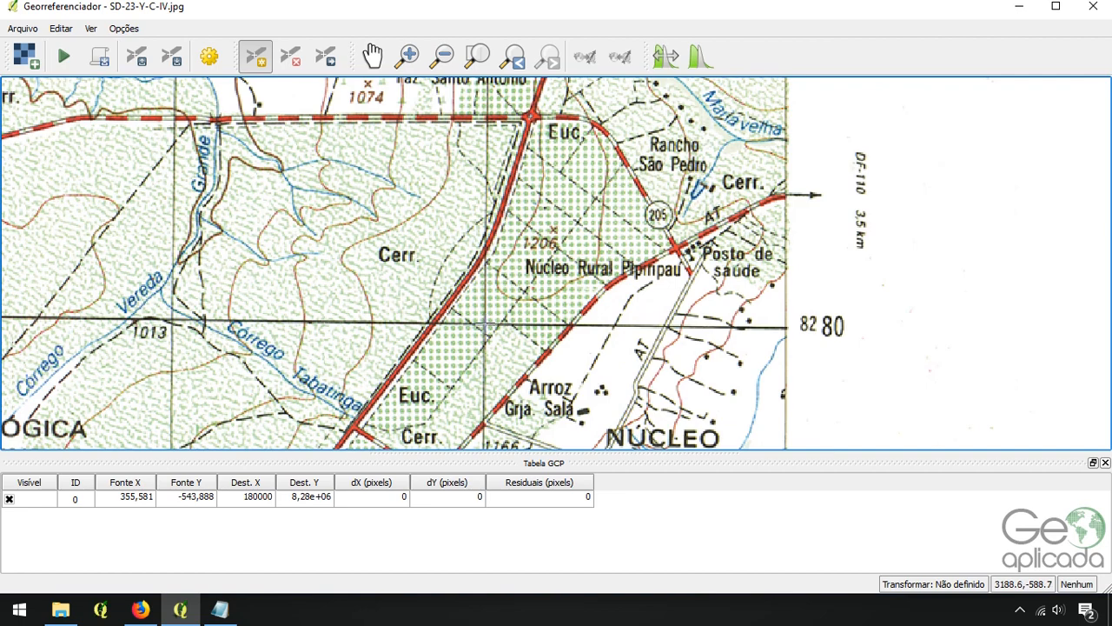
left_click(486, 325)
Copy P2's easting, 228000, from the notes into the X / Leste coordinate of the northeast control point
left_click(219, 610)
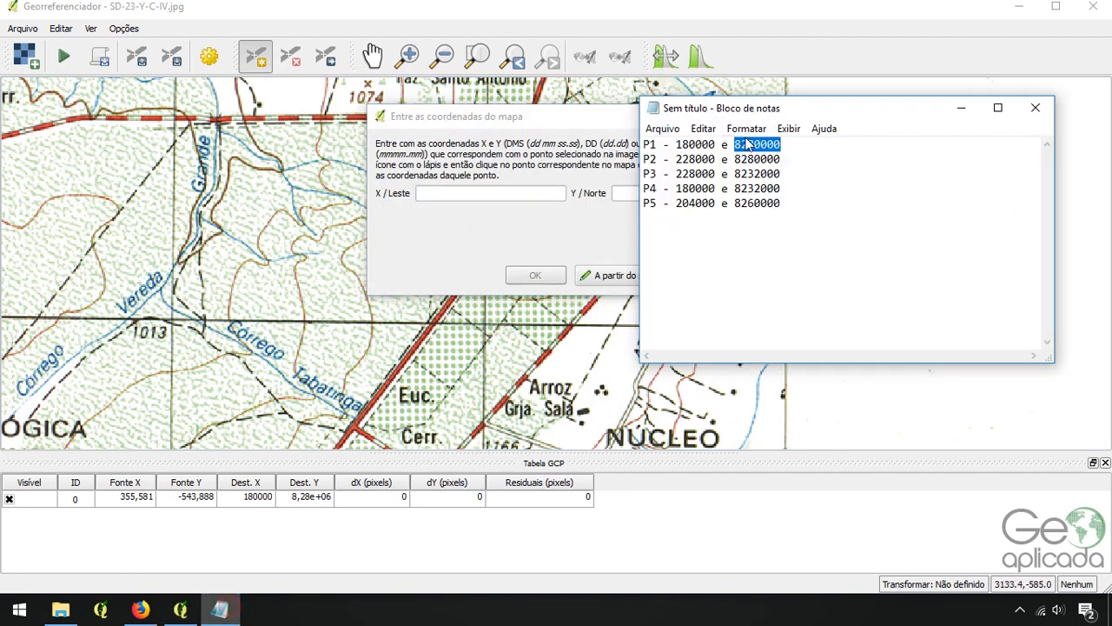
left_click_drag(676, 159, 715, 159)
key("ctrl+c")
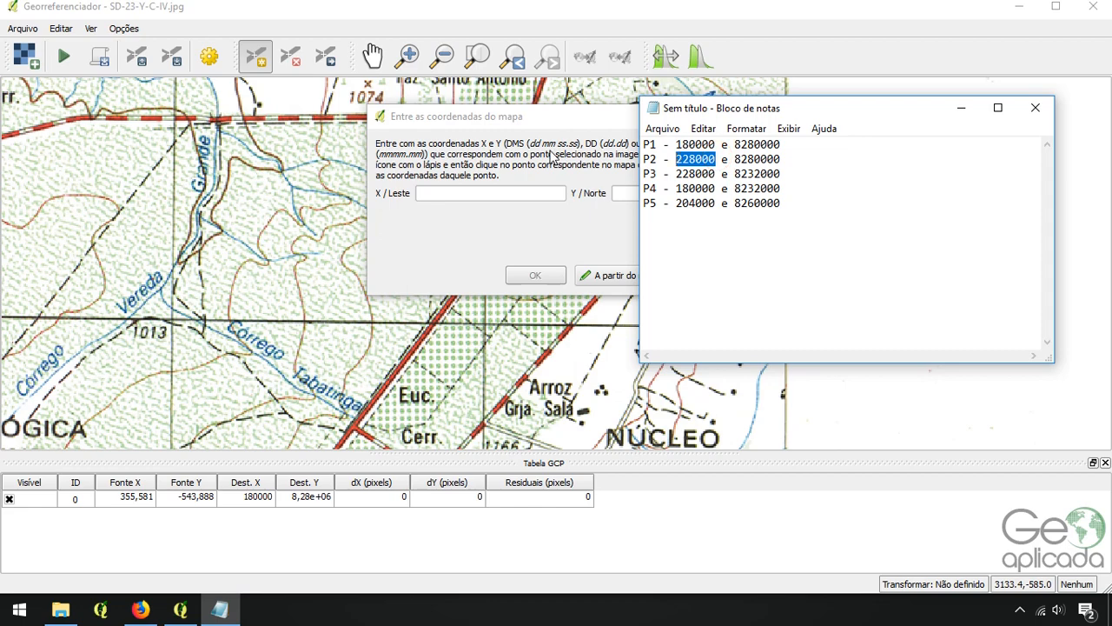
left_click(516, 191)
key("ctrl+v")
Copy P2's northing, 8280000, from the notes into the Y / Norte coordinate and accept the northeast control point
left_click(633, 193)
key("alt+Tab")
left_click_drag(790, 164, 736, 160)
key("ctrl+c")
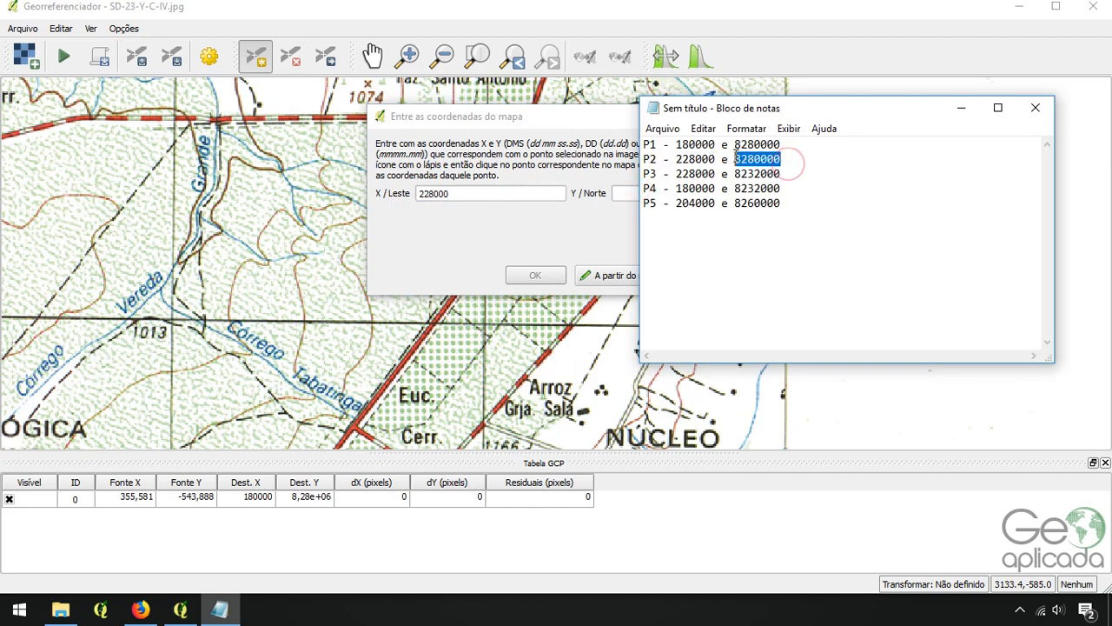
left_click(620, 198)
key("ctrl+v")
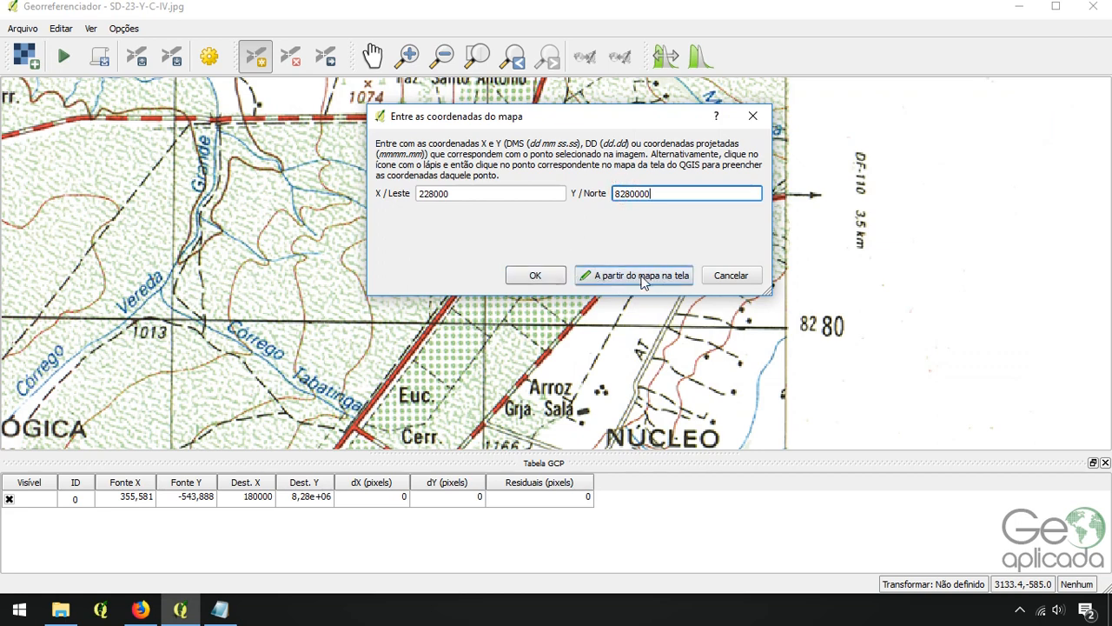
left_click(534, 275)
scroll(503, 265, "down", 2)
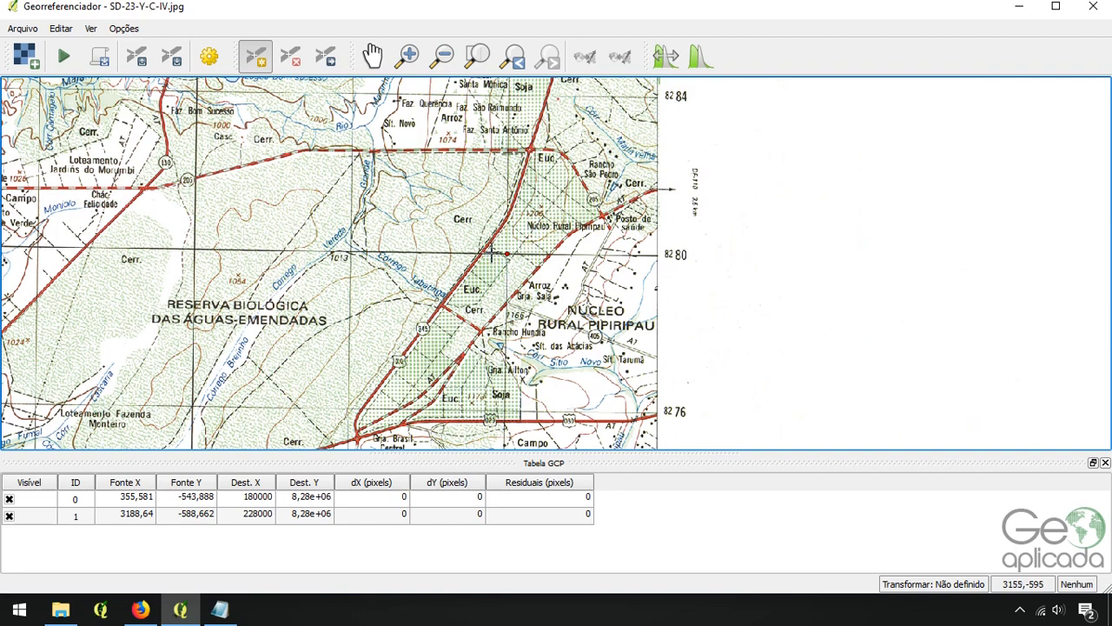
scroll(534, 222, "down", 3)
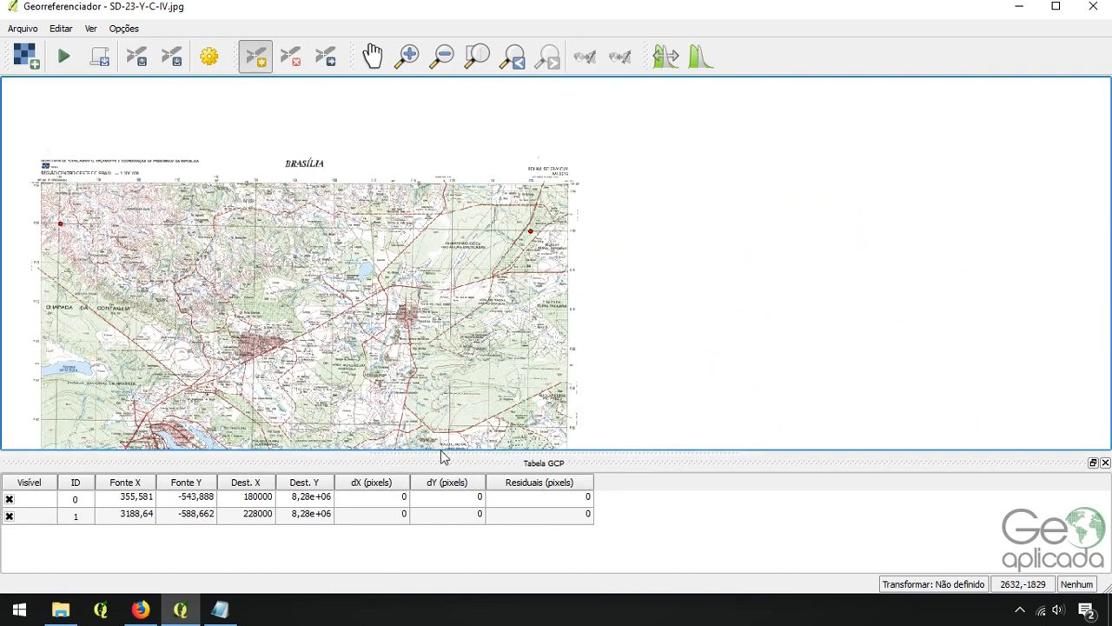
Place a third control point on the 228 and 8232 grid crossing near the sheet's southeast corner, with P3's noted easting, 228000, as X / Leste
scroll(518, 285, "down", 1)
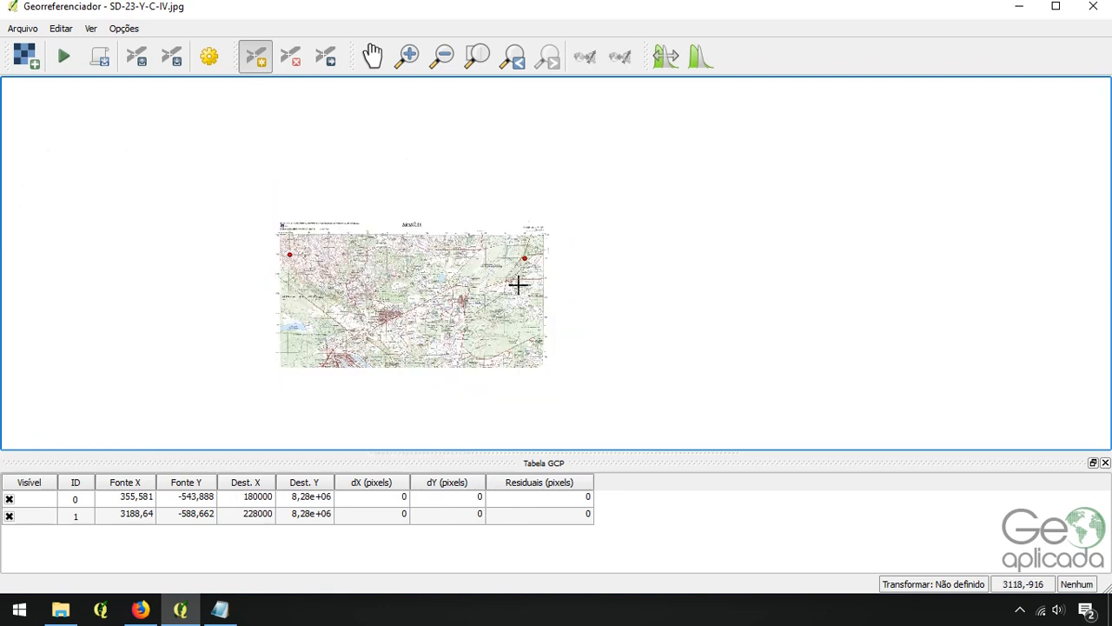
left_click_drag(496, 418, 492, 288)
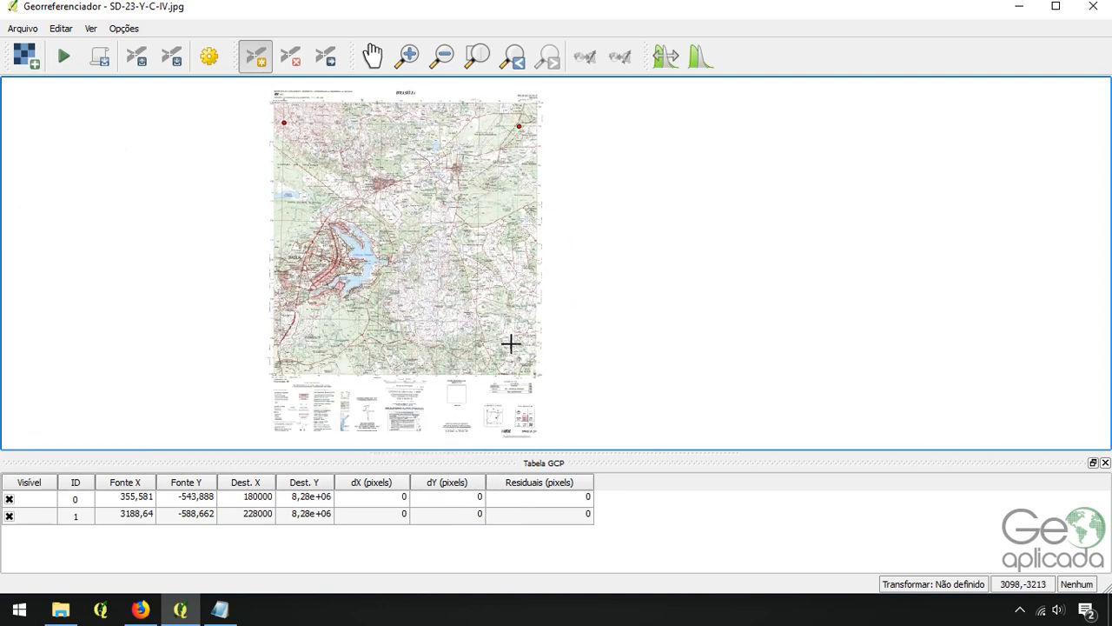
scroll(526, 374, "up", 1)
scroll(528, 397, "up", 1)
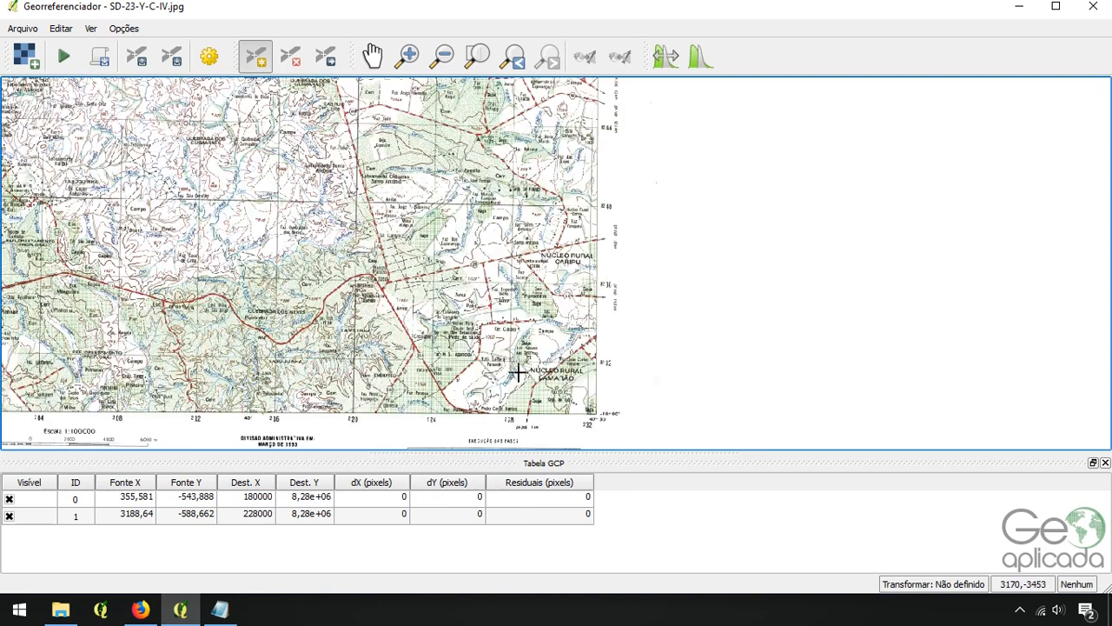
scroll(517, 374, "up", 1)
left_click_drag(518, 370, 519, 271)
scroll(519, 270, "down", 1)
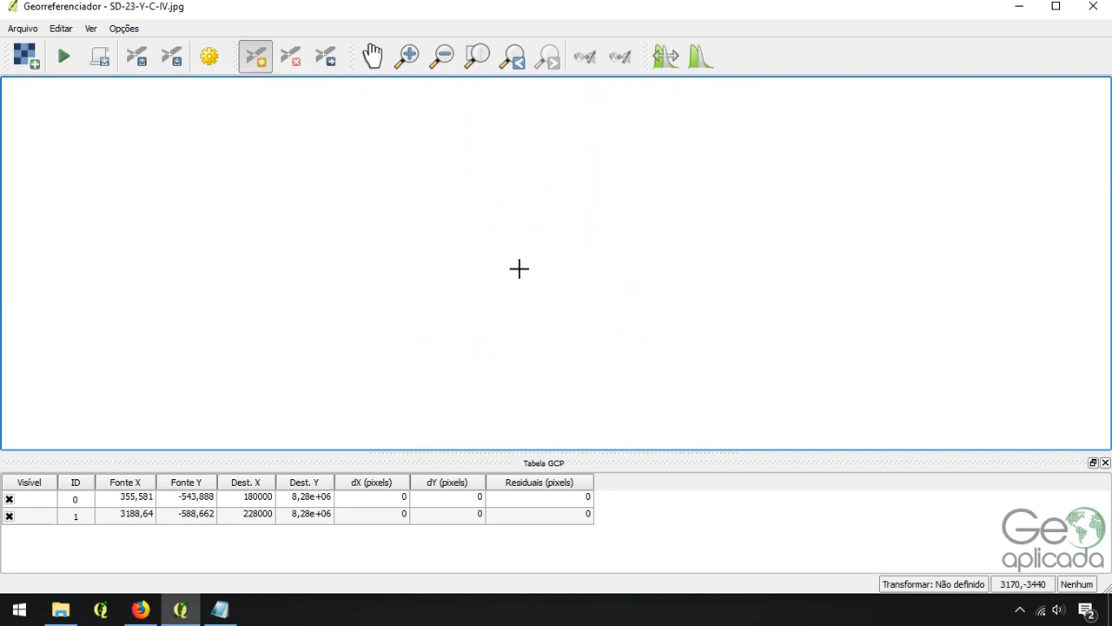
scroll(527, 302, "up", 1)
scroll(526, 301, "up", 1)
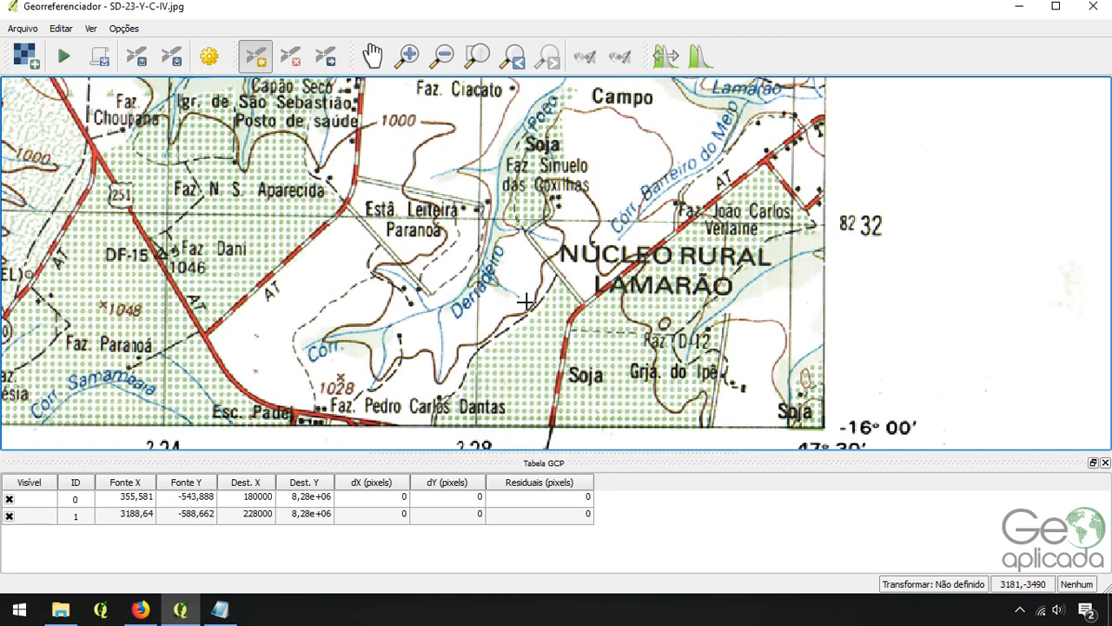
left_click_drag(527, 301, 527, 256)
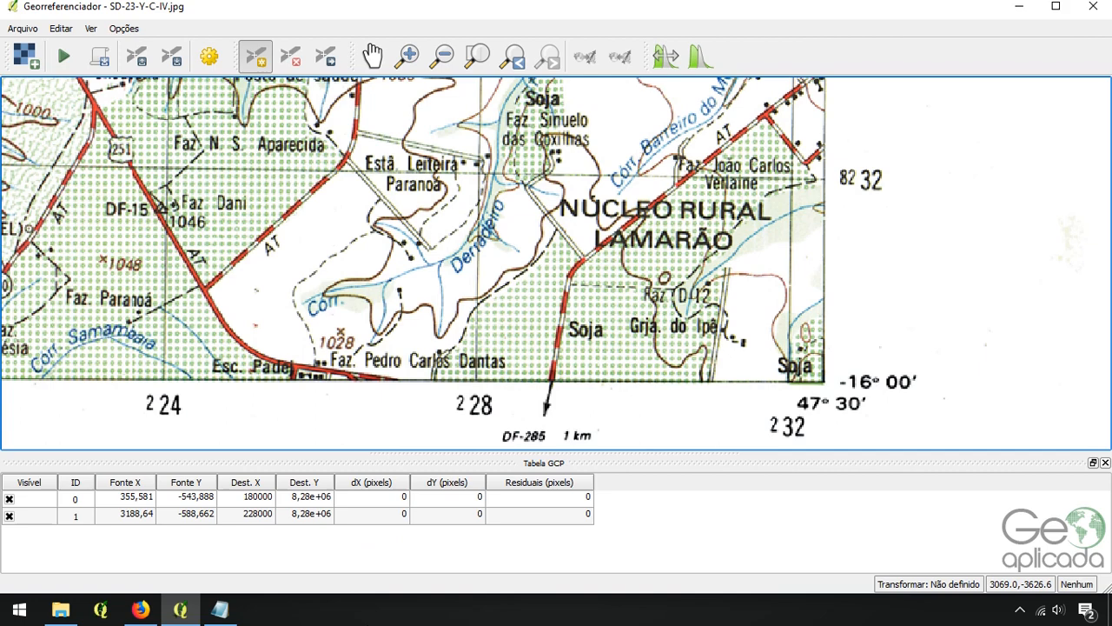
left_click(220, 609)
left_click_drag(676, 174, 718, 175)
key("ctrl+c")
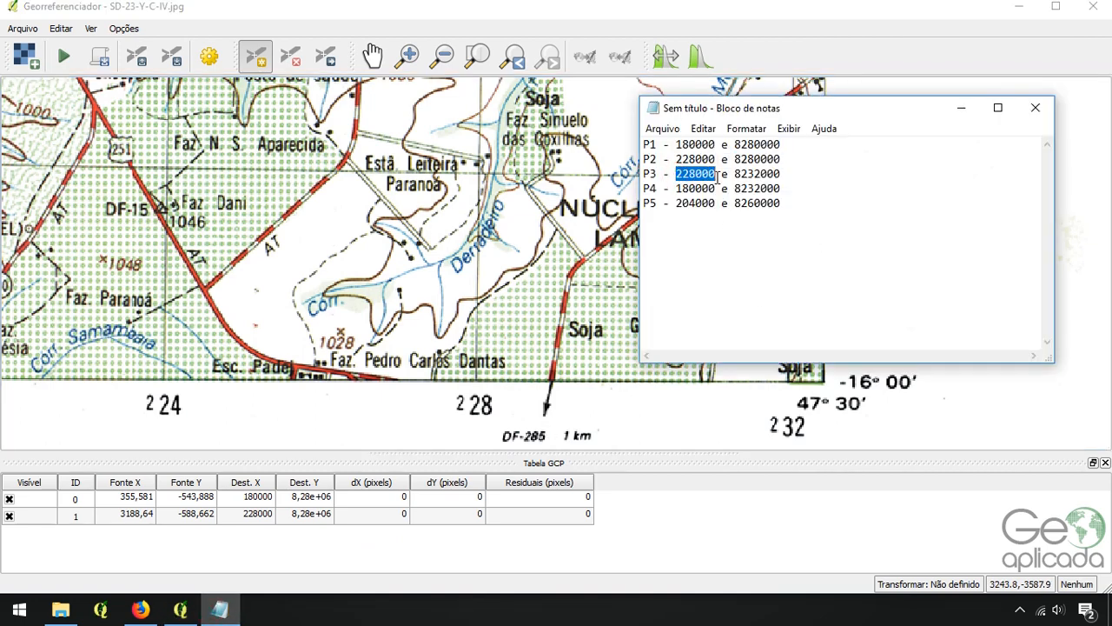
left_click(653, 7)
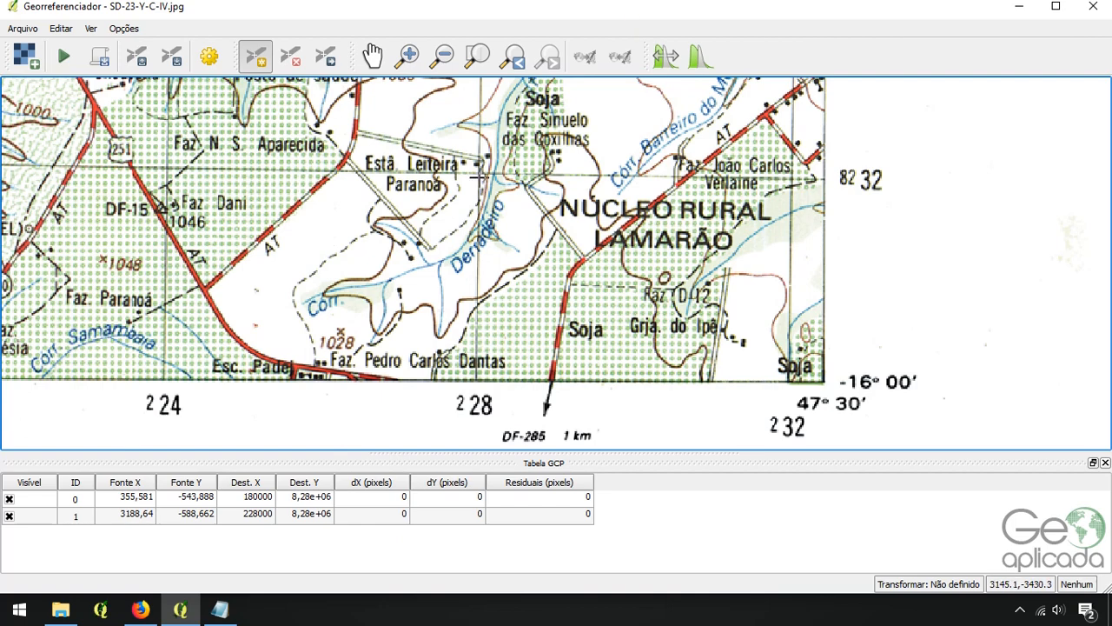
left_click(478, 176)
key("ctrl+v")
Copy P3's northing, 8232000, from the notes into the Y / Norte coordinate and accept the southeast control point
left_click(687, 189)
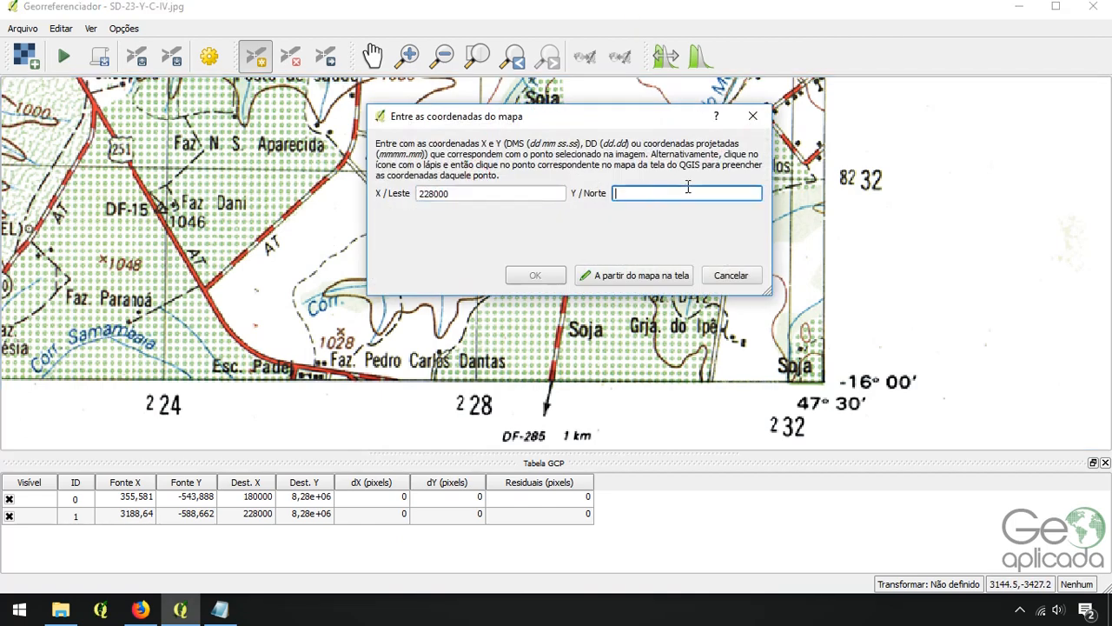
key("alt+Tab")
left_click_drag(734, 174, 800, 174)
key("ctrl+c")
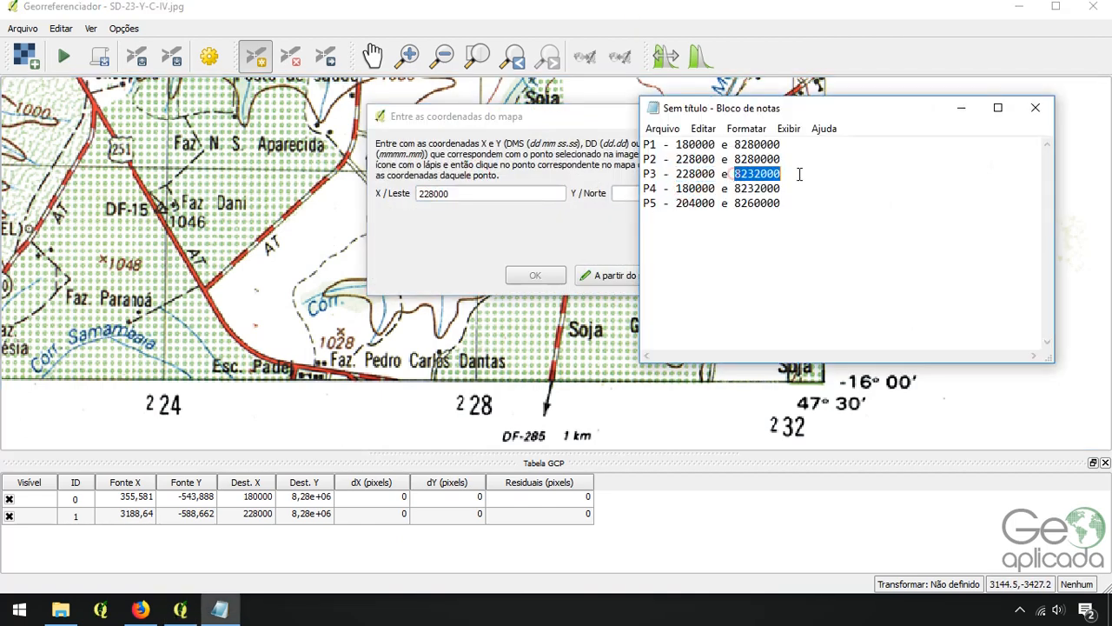
left_click(614, 194)
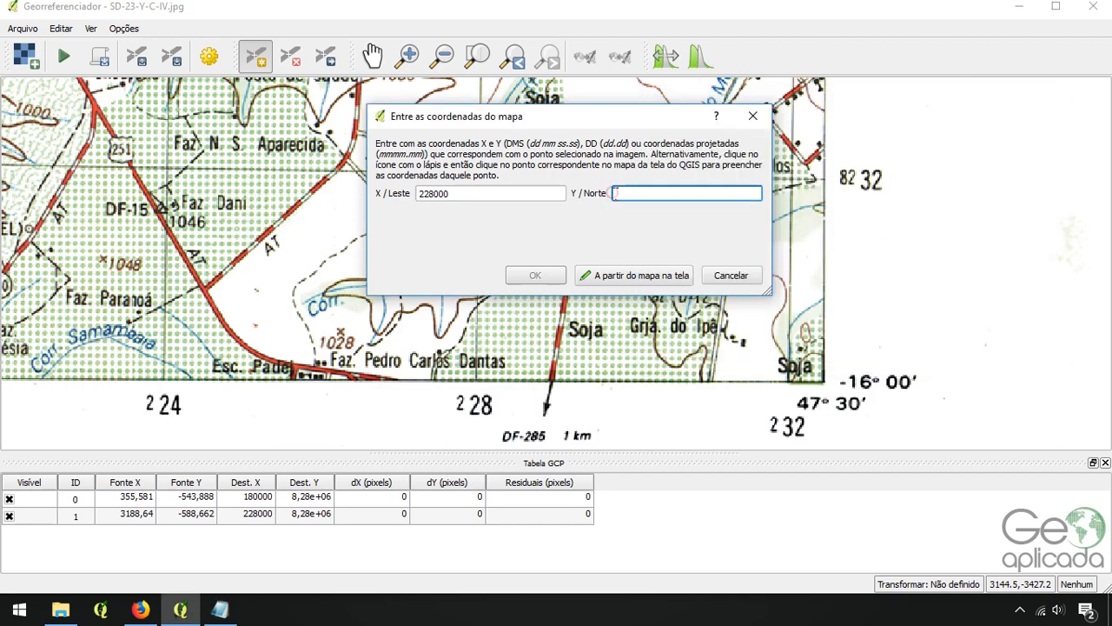
key("ctrl+v")
left_click(534, 274)
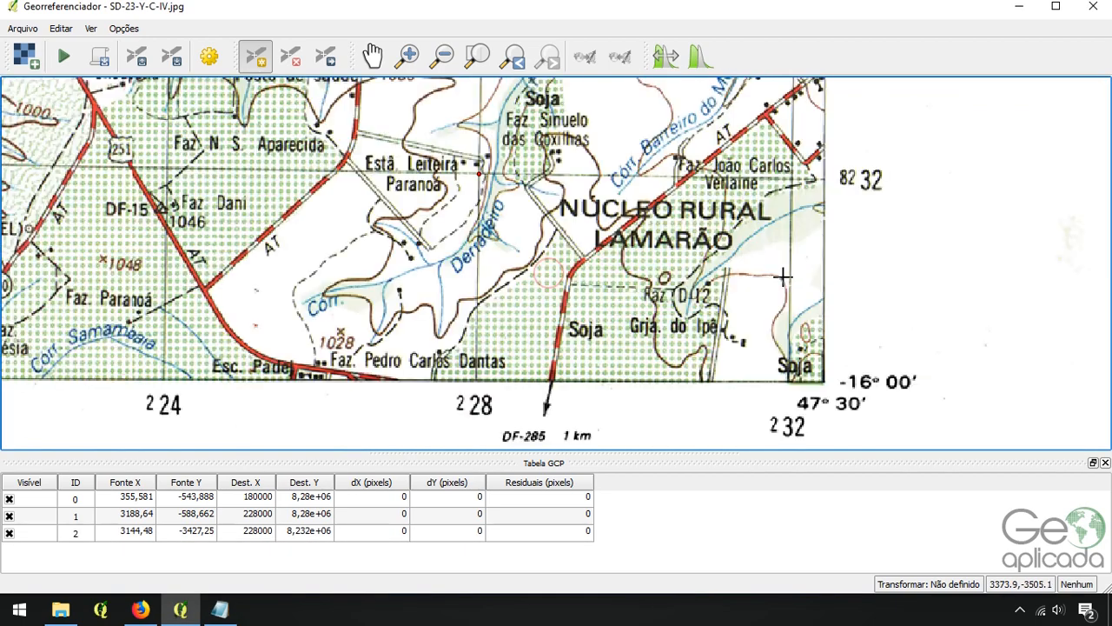
Place a fourth control point on the 180 and 8232 grid crossing near the sheet's southwest corner, with P4's noted easting, 180000, as X / Leste
scroll(784, 276, "down", 2)
left_click_drag(36, 208, 683, 190)
scroll(394, 218, "up", 2)
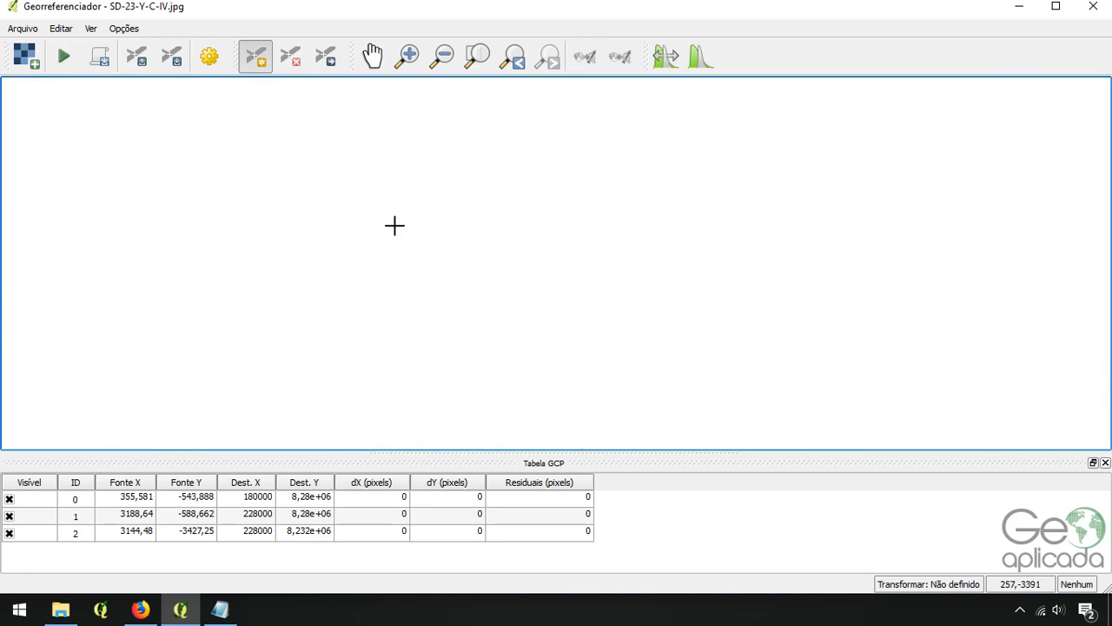
scroll(402, 248, "up", 1)
left_click_drag(405, 253, 405, 179)
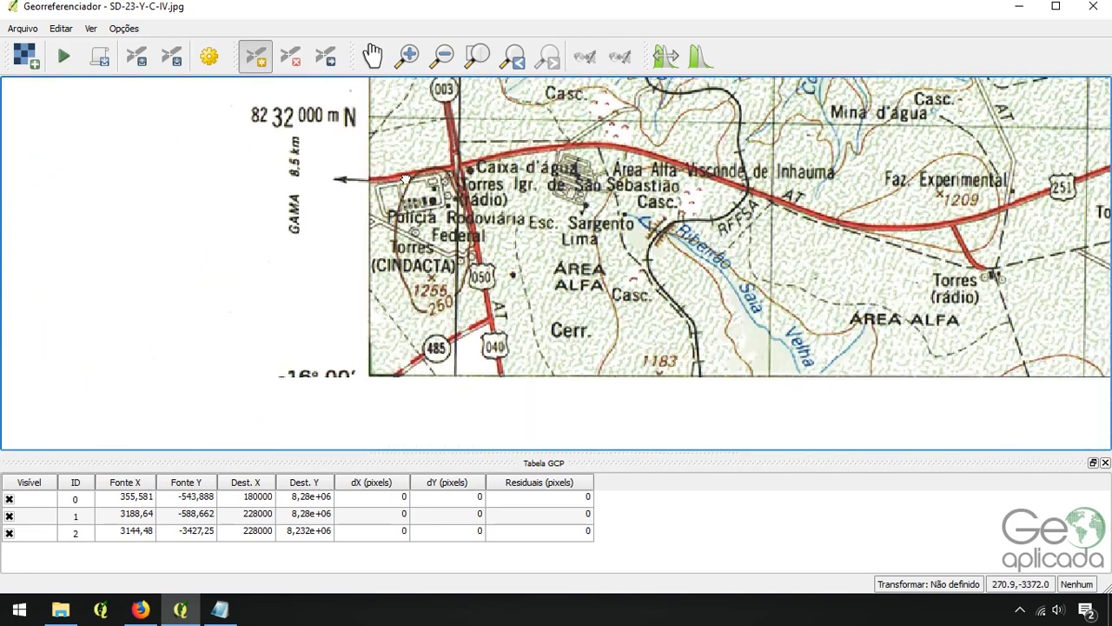
left_click(219, 610)
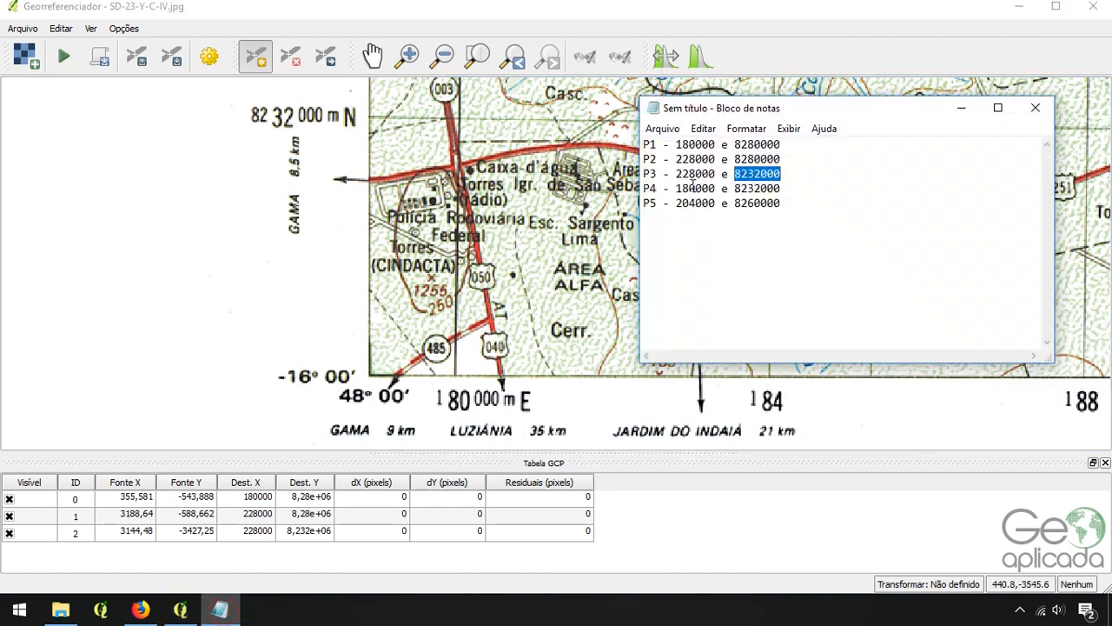
left_click(676, 188)
left_click_drag(677, 188, 716, 188)
key("ctrl+c")
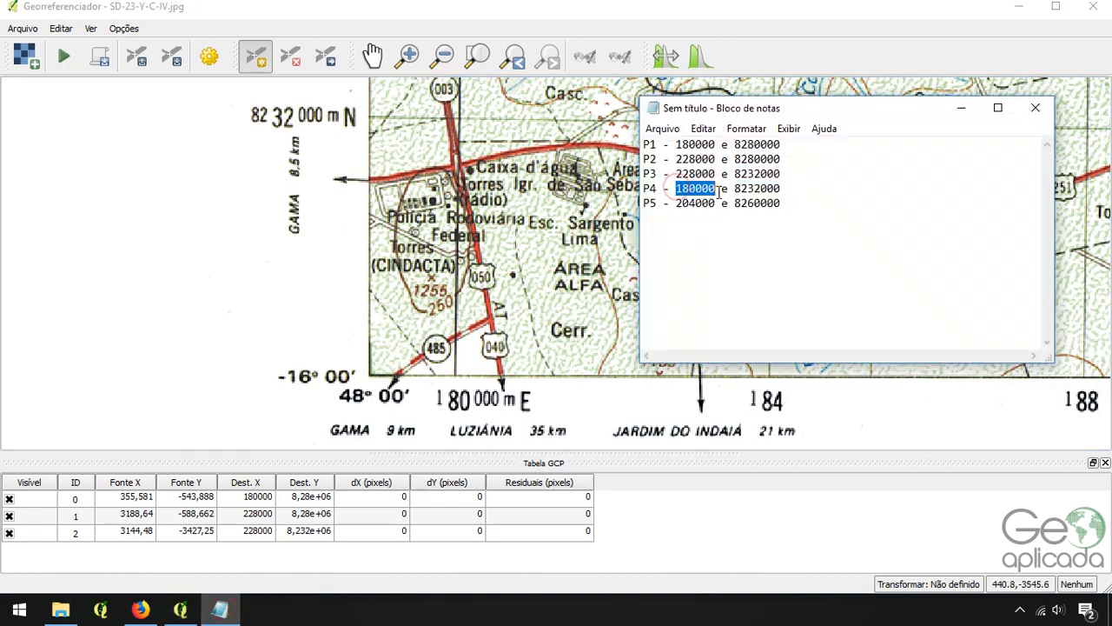
left_click(462, 114)
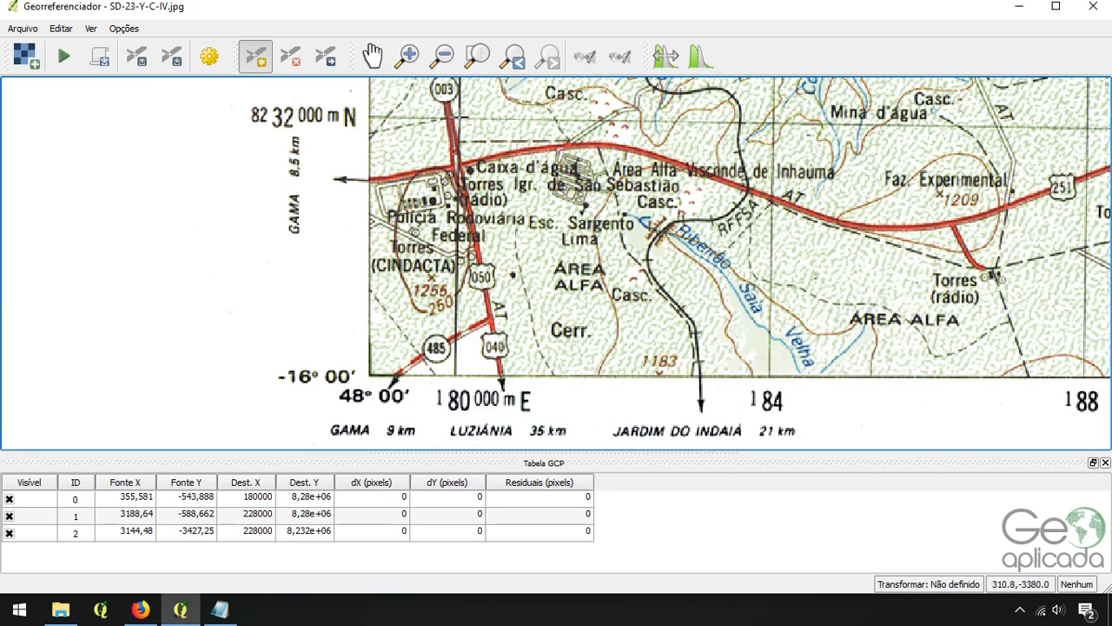
left_click(461, 113)
key("ctrl+v")
Copy P4's northing, 8232000, from the notes into the Y / Norte coordinate and accept the southwest control point
key("alt+Tab")
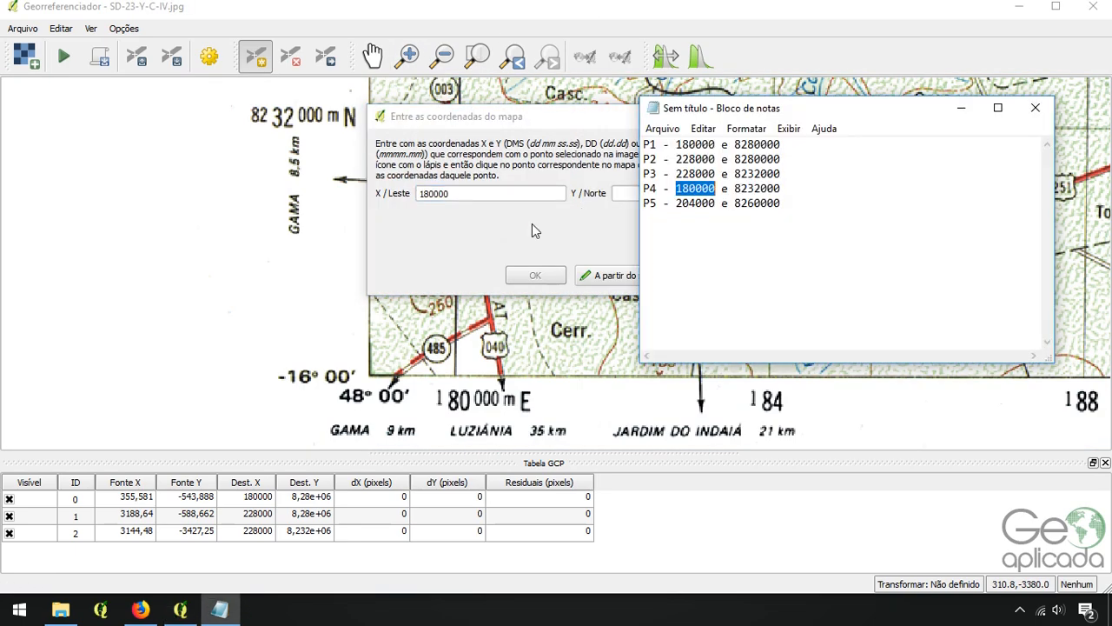
double_click(736, 189)
key("ctrl+c")
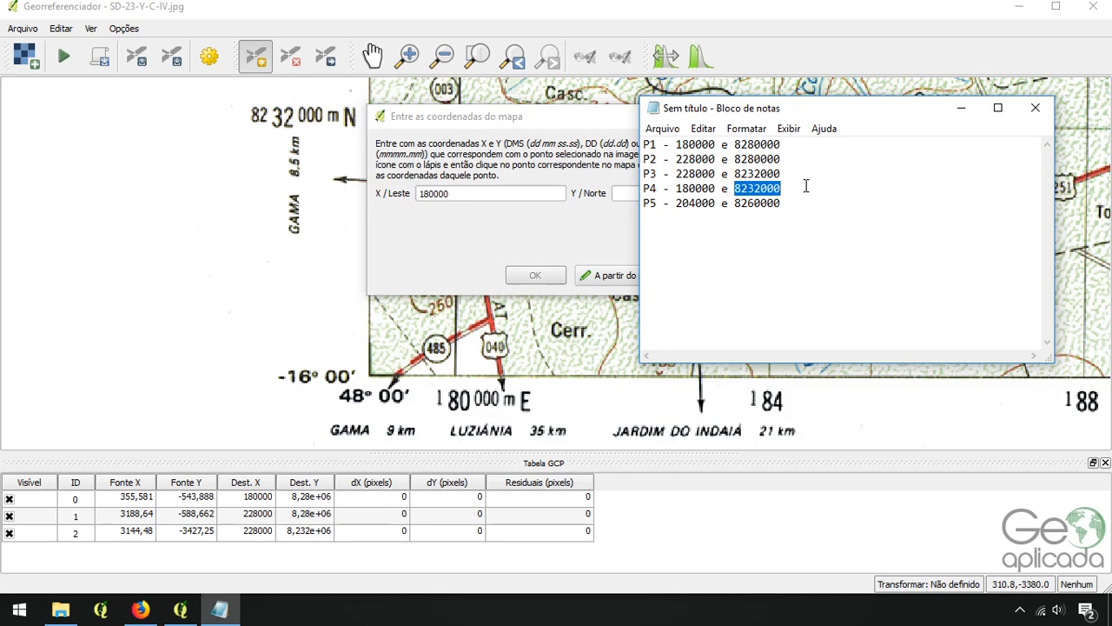
key("alt+Tab")
left_click(614, 193)
key("ctrl+v")
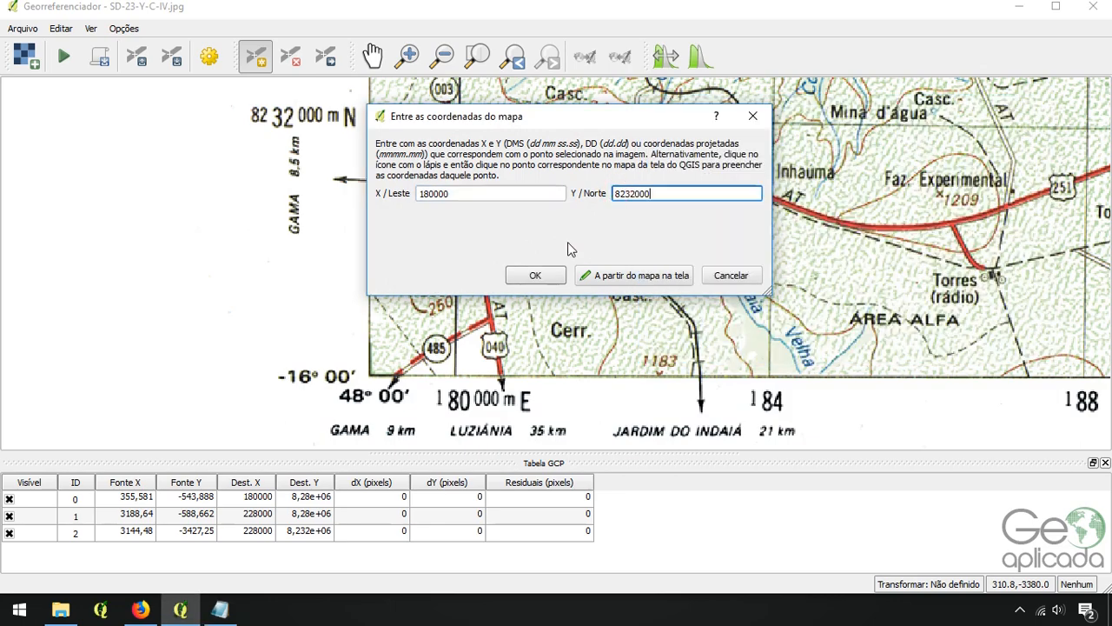
left_click(538, 276)
Place a fifth control point on the 204 and 8260 grid crossing in the sheet's interior, east of Núcleo Rural Sobradinho
scroll(99, 353, "down", 3)
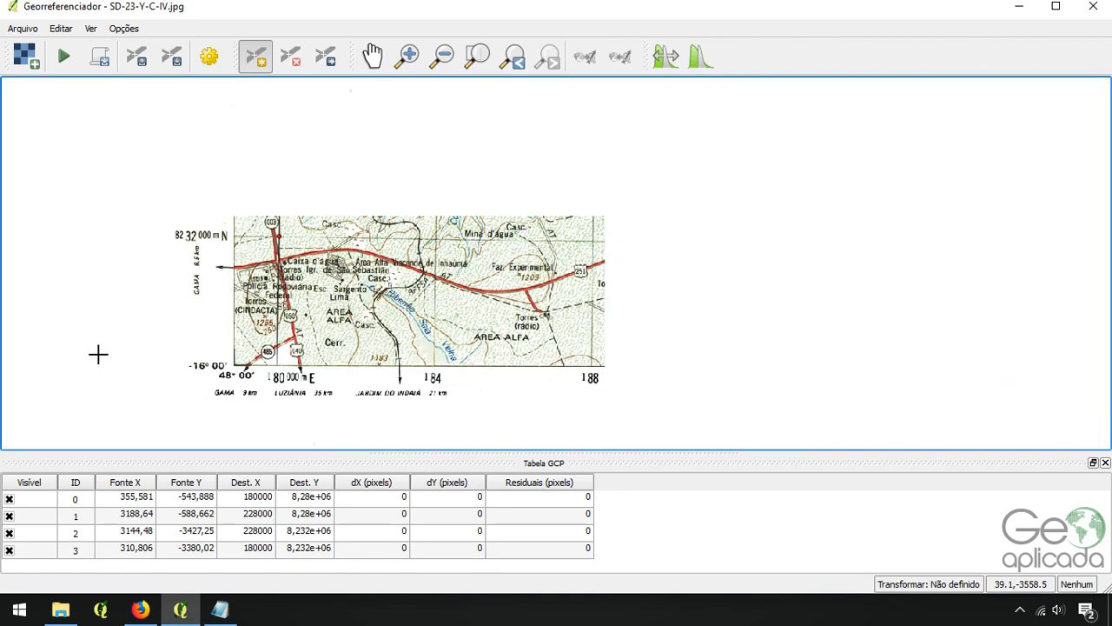
scroll(437, 374, "down", 2)
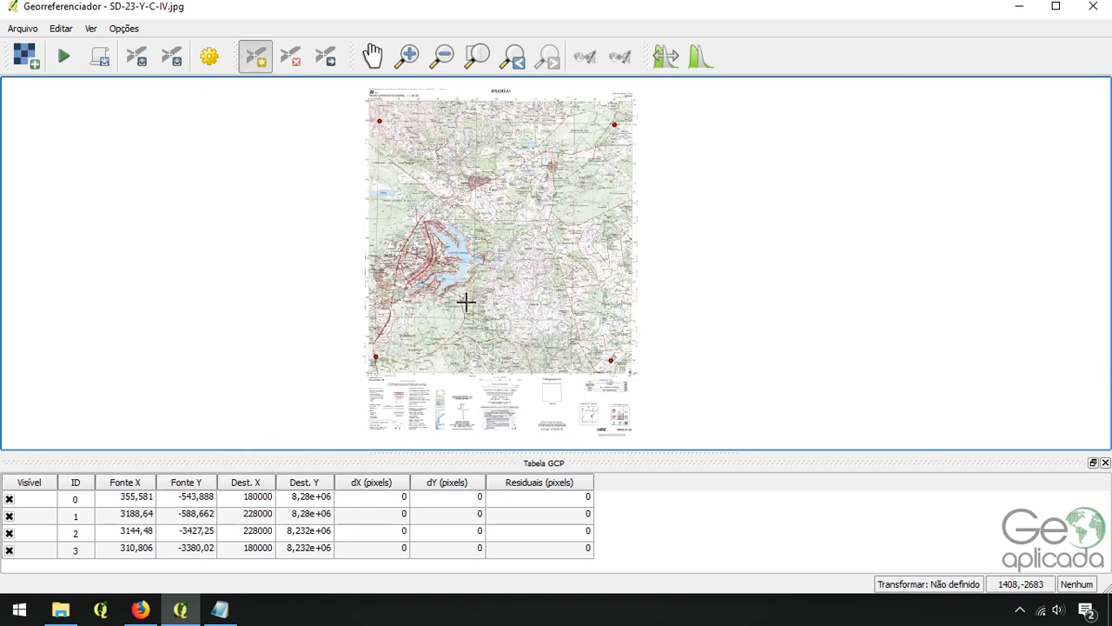
scroll(461, 213, "up", 3)
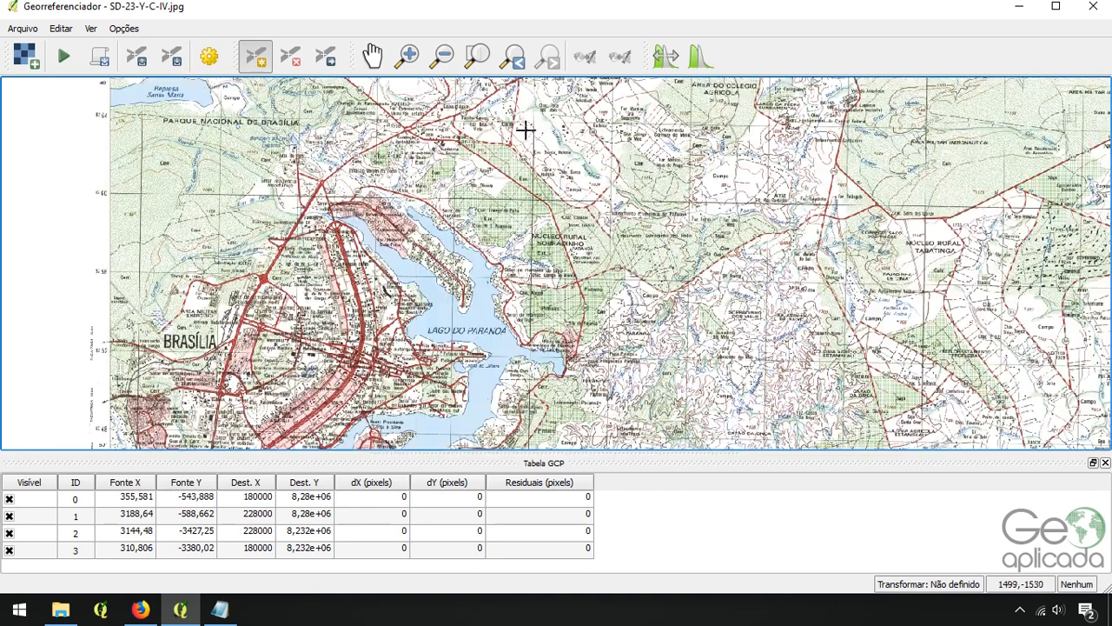
left_click_drag(525, 130, 533, 409)
left_click_drag(563, 194, 558, 513)
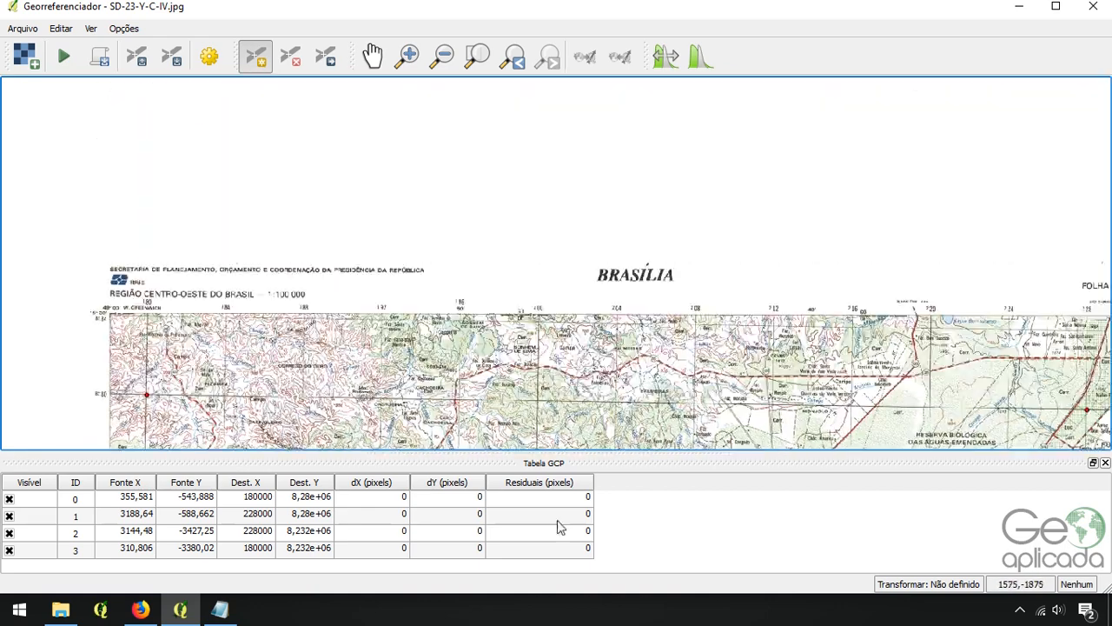
scroll(533, 292, "up", 1)
key("alt+Tab")
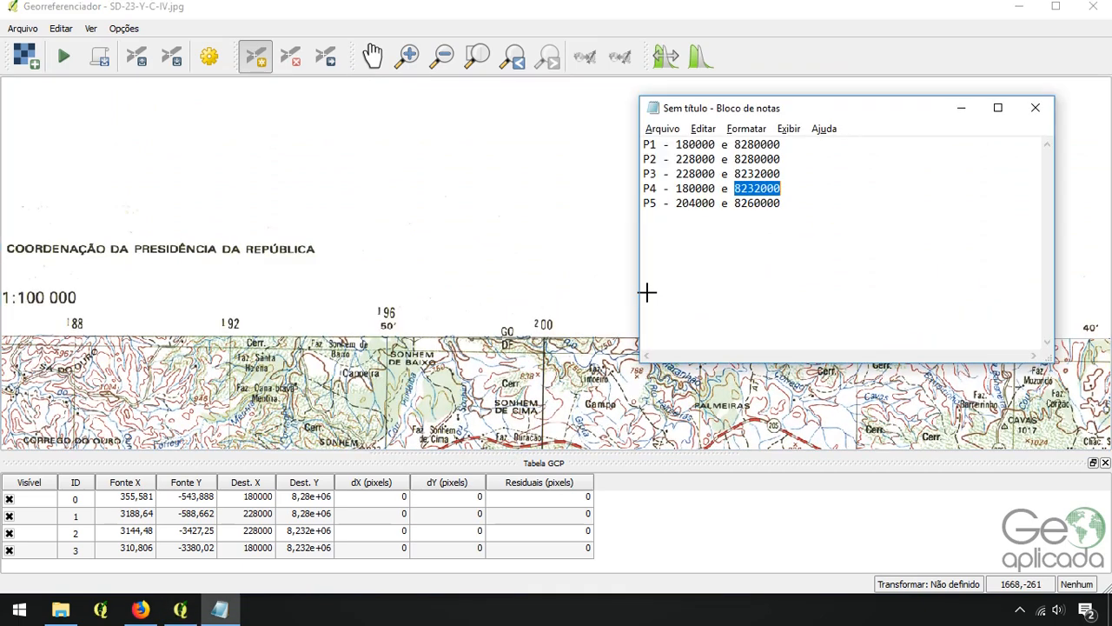
key("alt+Tab")
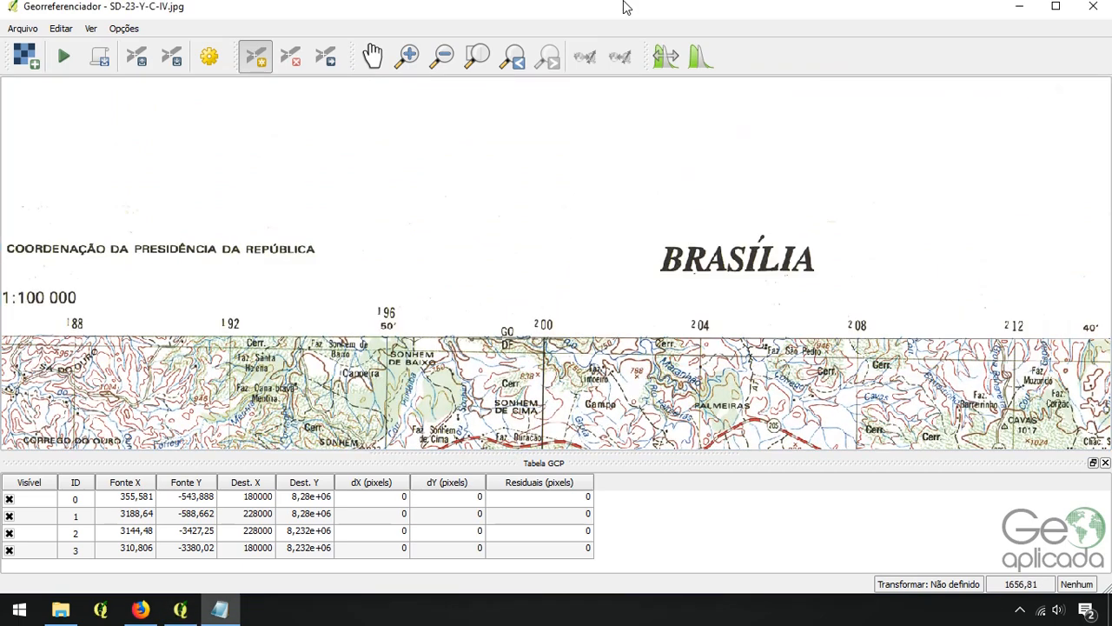
scroll(550, 252, "down", 1)
left_click_drag(549, 436, 575, 78)
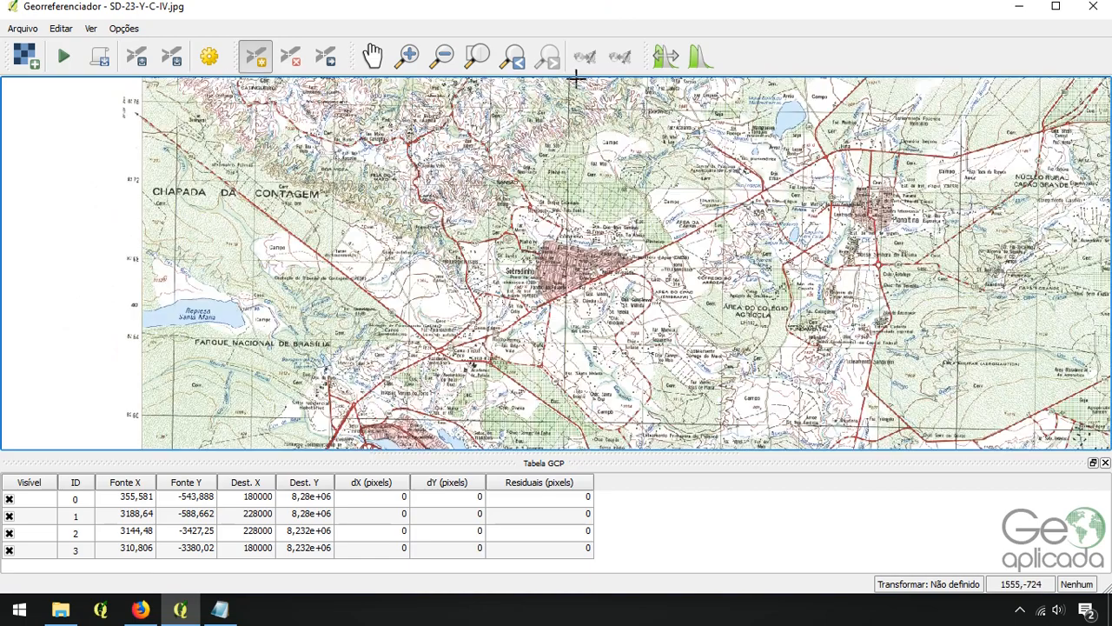
left_click_drag(616, 327, 600, 106)
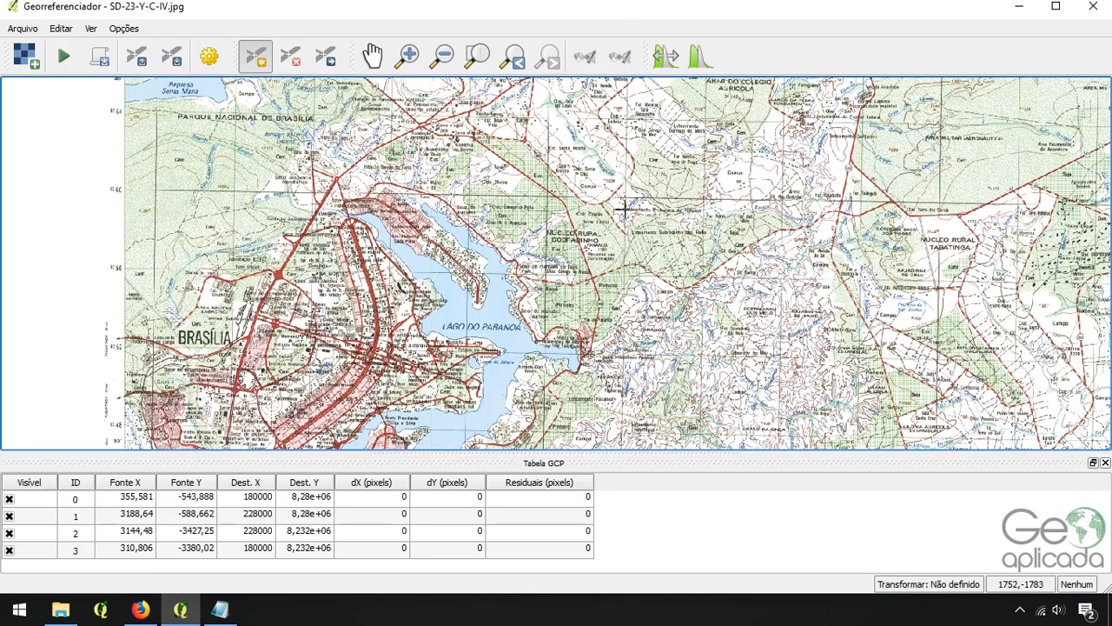
scroll(600, 230, "up", 2)
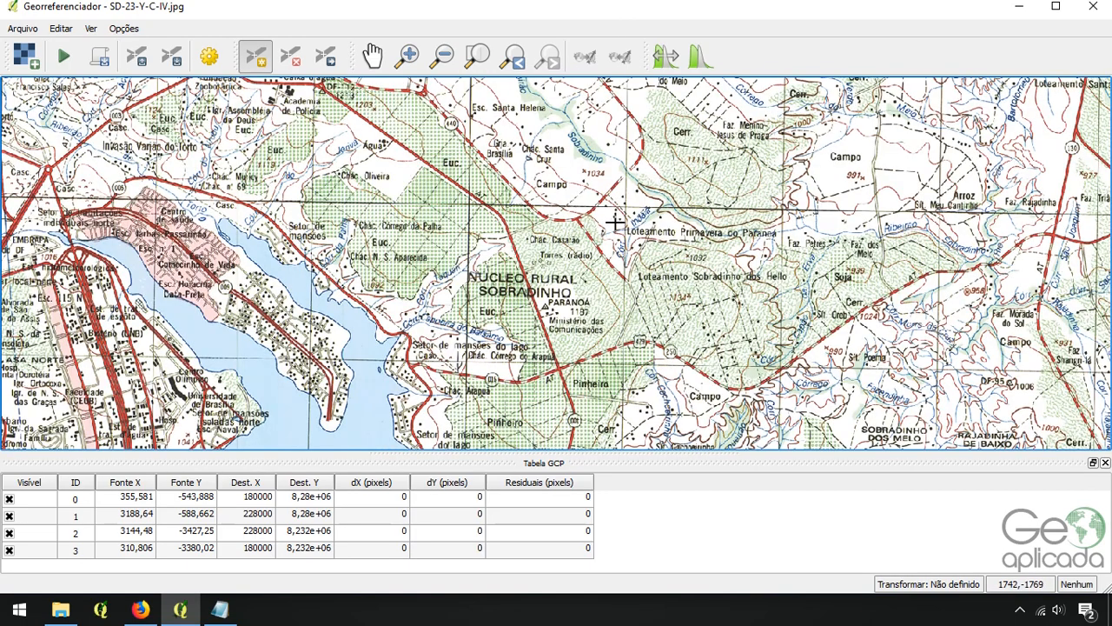
scroll(603, 290, "down", 1)
left_click_drag(616, 97, 609, 511)
scroll(601, 428, "up", 1)
left_click_drag(603, 444, 596, 85)
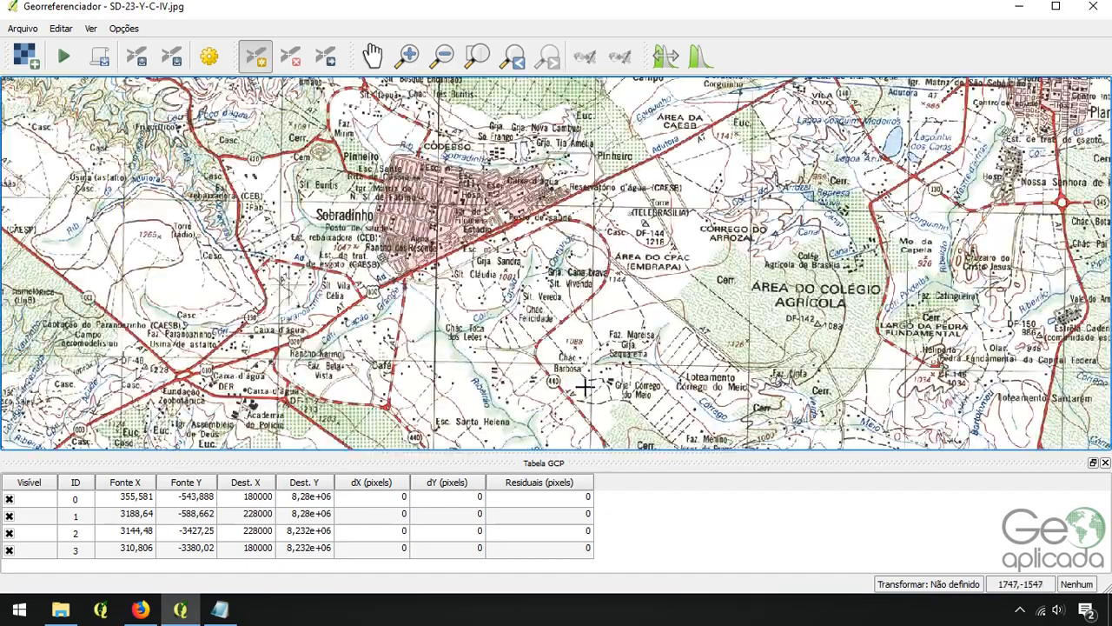
left_click_drag(595, 437, 607, 74)
scroll(644, 248, "up", 1)
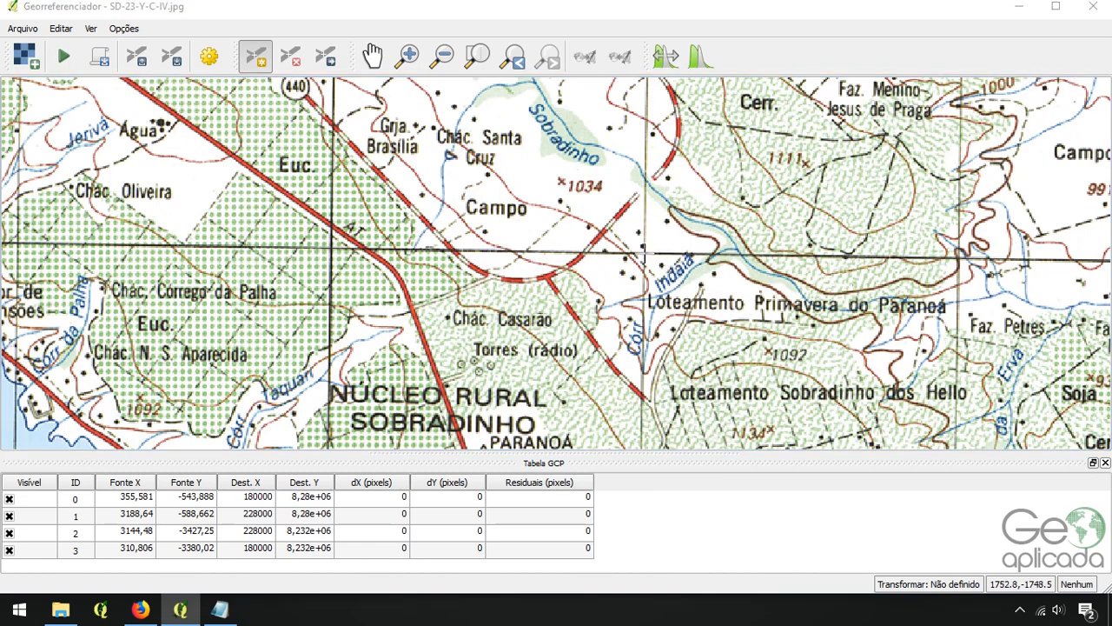
left_click(644, 250)
Copy P5's easting, 204000, from the notes into the X / Leste coordinate of the fifth control point
left_click(213, 612)
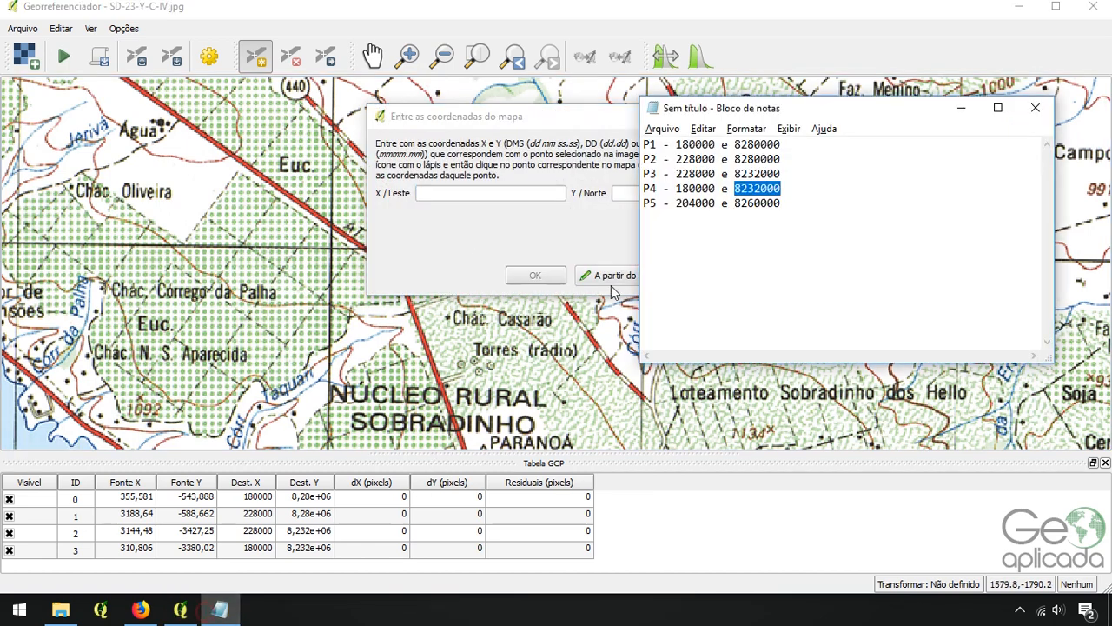
left_click_drag(676, 204, 714, 204)
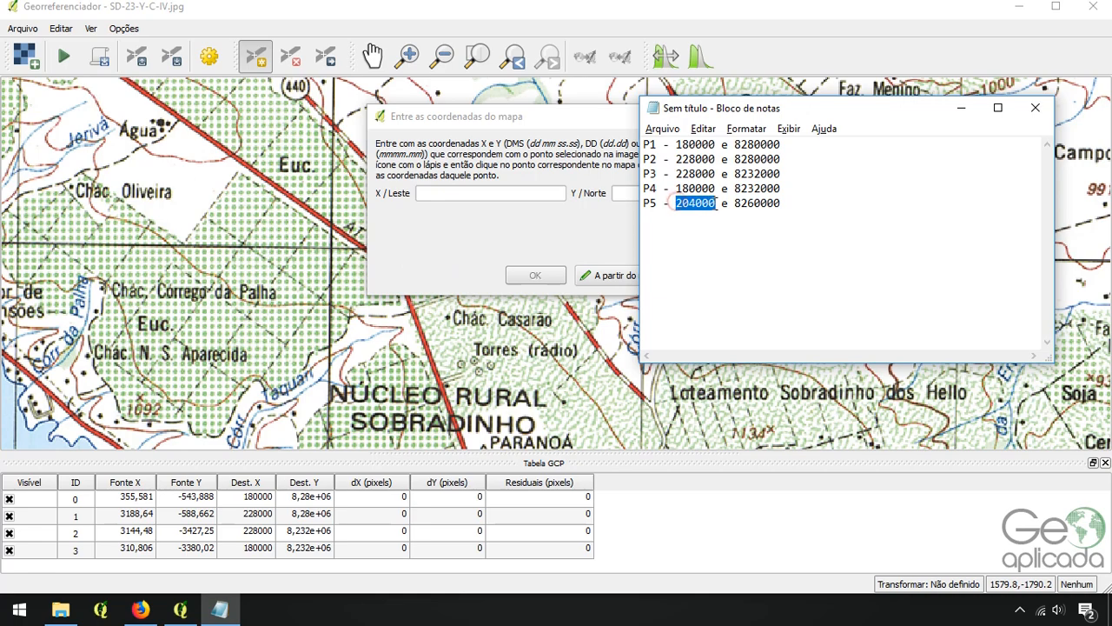
key("ctrl+c")
left_click(532, 193)
key("ctrl+v")
Copy P5's northing, 8260000, from the notes into the Y / Norte coordinate and accept the fifth control point
left_click(629, 193)
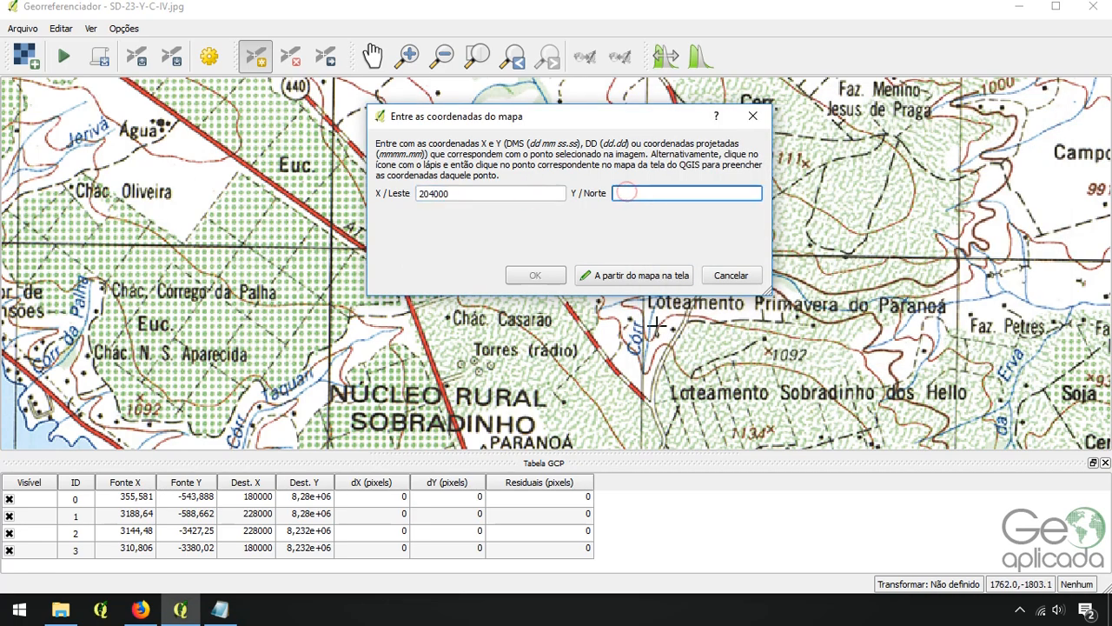
scroll(657, 327, "down", 1)
left_click_drag(492, 321, 919, 328)
left_click_drag(545, 310, 611, 324)
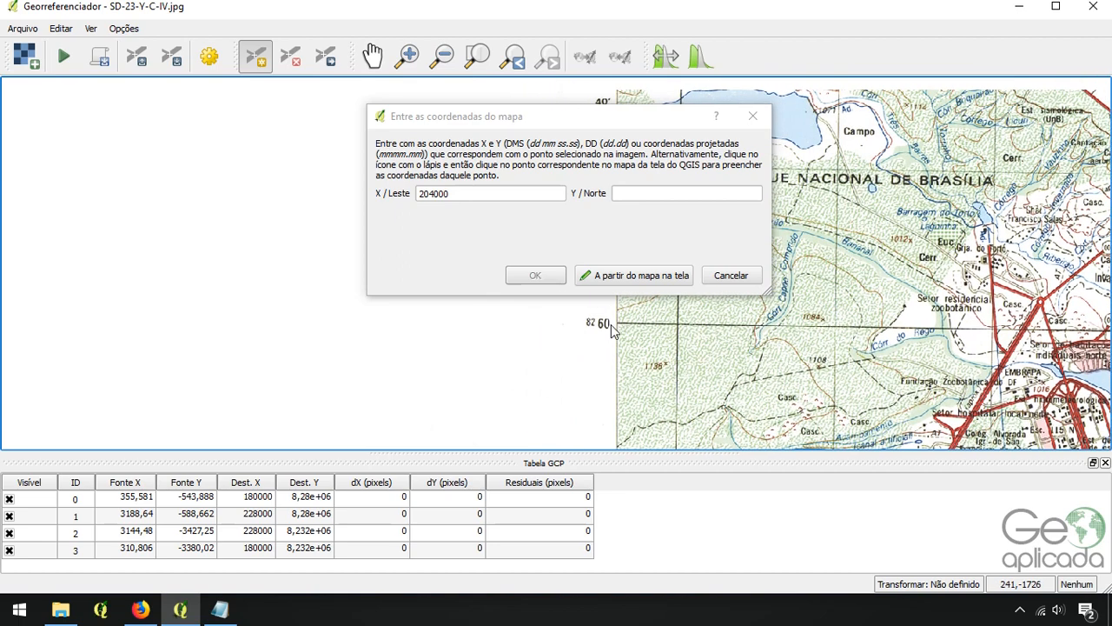
left_click(219, 609)
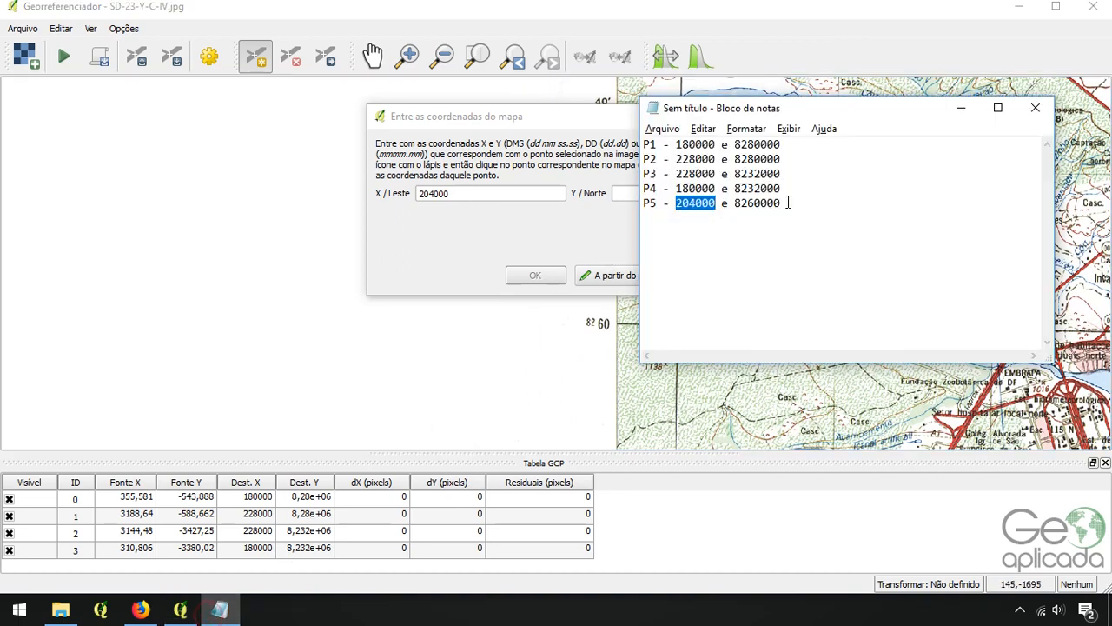
left_click_drag(789, 203, 734, 203)
left_click(623, 193)
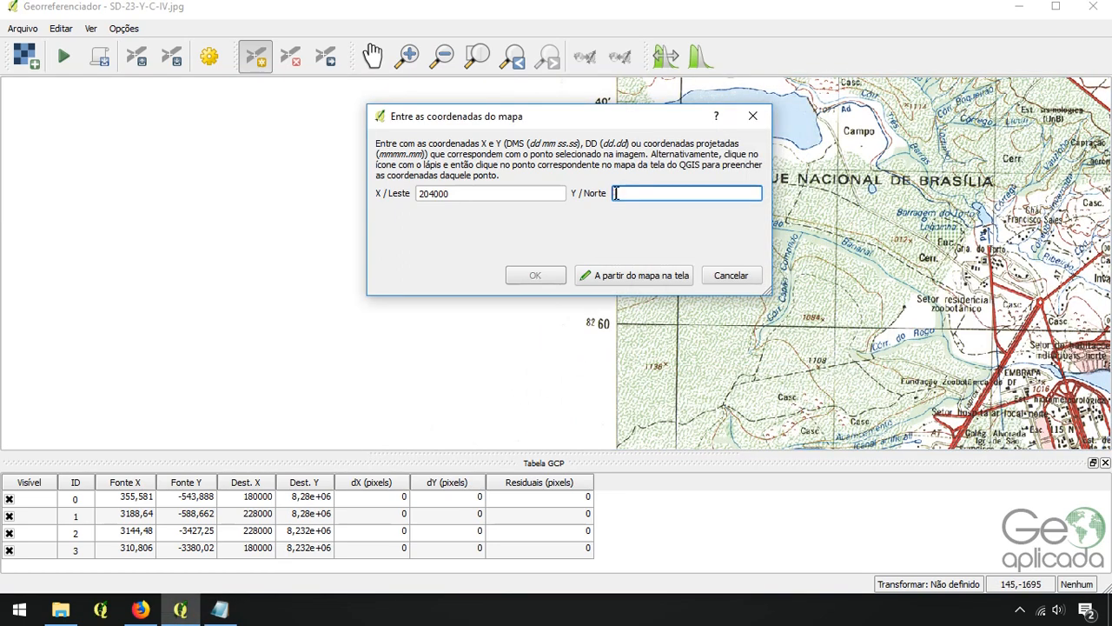
key("ctrl+v")
left_click(537, 275)
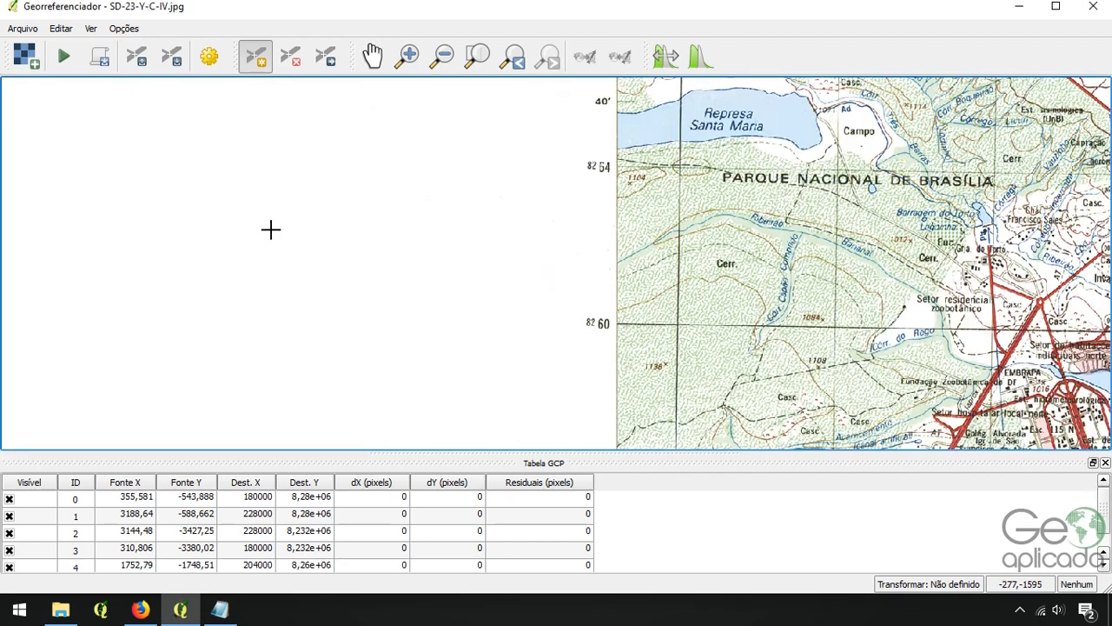
Open the transformation settings and choose Polinomial 1 as the transformation type
scroll(304, 276, "down", 3)
scroll(302, 277, "down", 1)
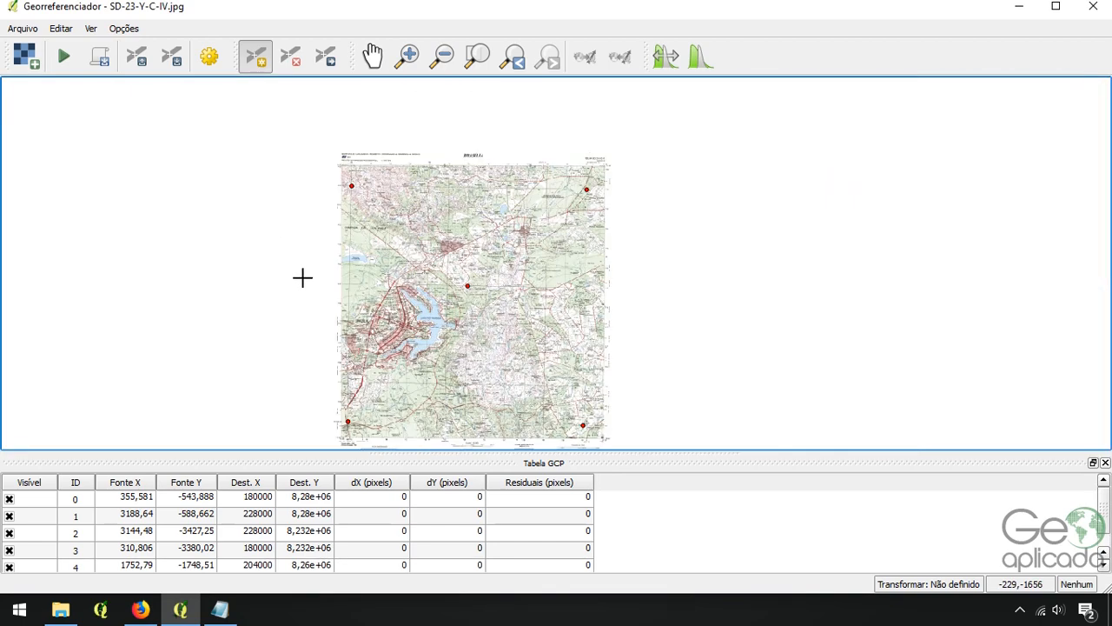
left_click_drag(382, 277, 426, 235)
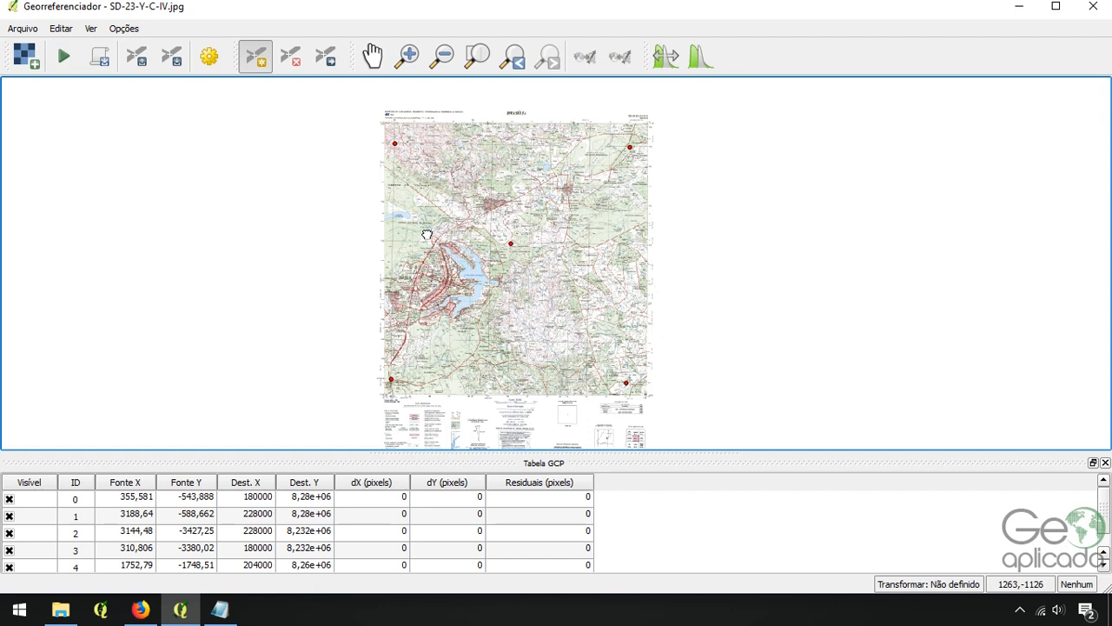
left_click(208, 67)
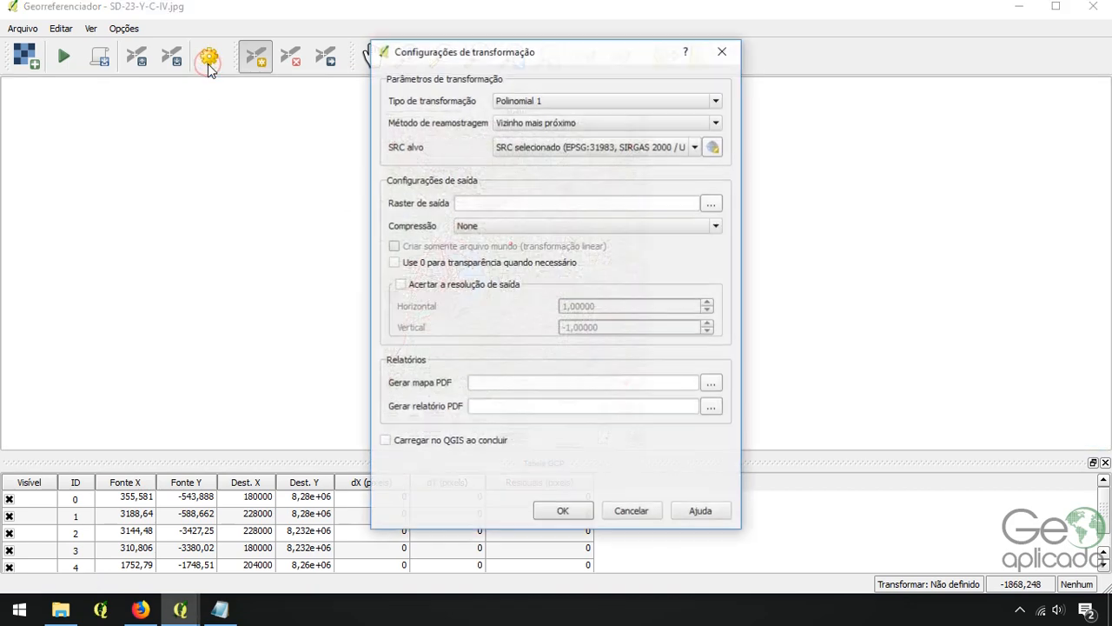
left_click(689, 103)
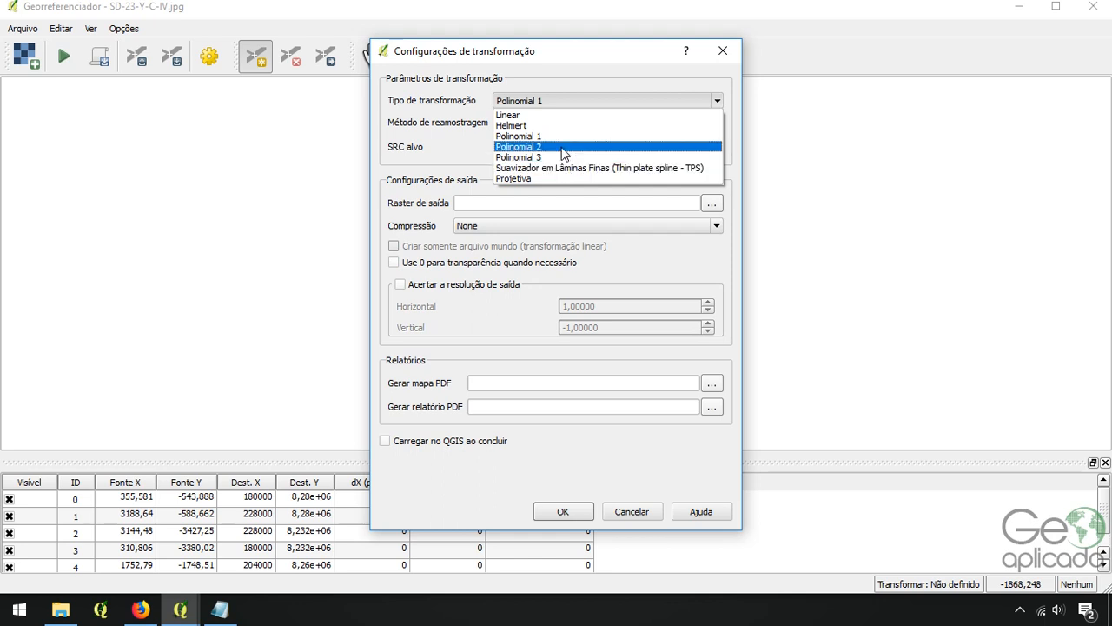
left_click(564, 137)
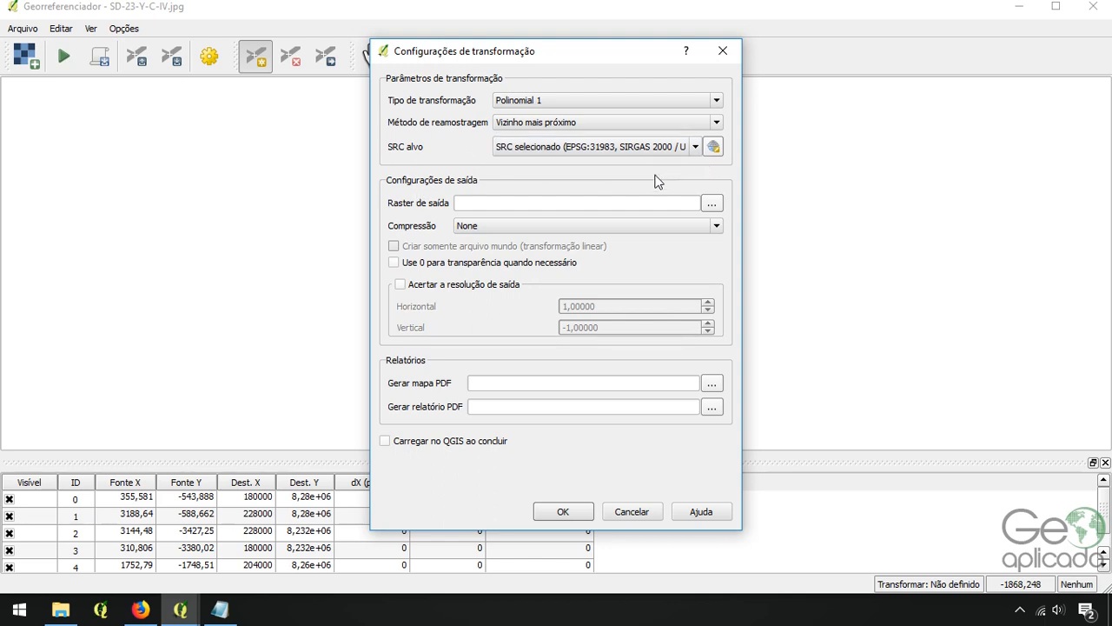
Check the sheet's horizontal datum in the browser and set the target SRC to SAD69 / UTM zone 23S (EPSG:29193), filtering the list by 23S
left_click(712, 147)
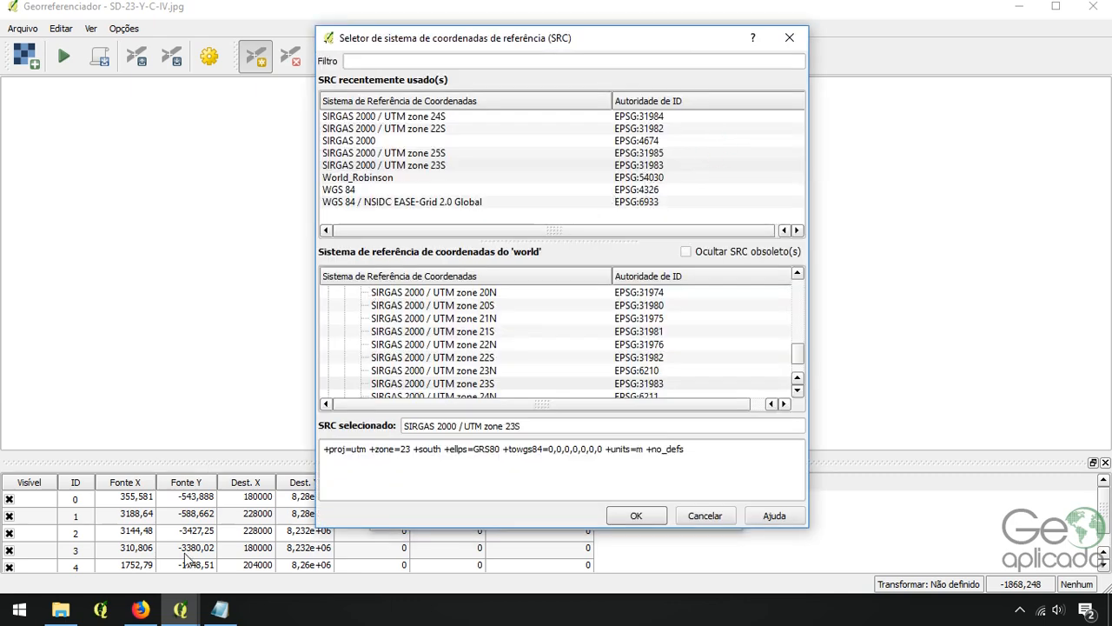
left_click(139, 609)
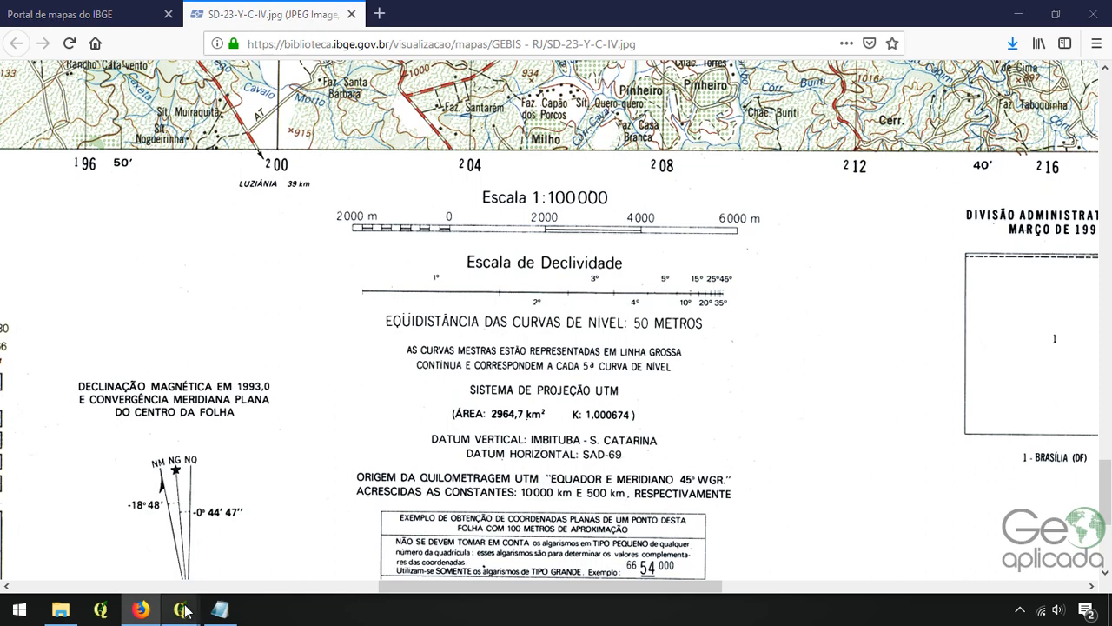
mouse_move(180, 609)
left_click(176, 547)
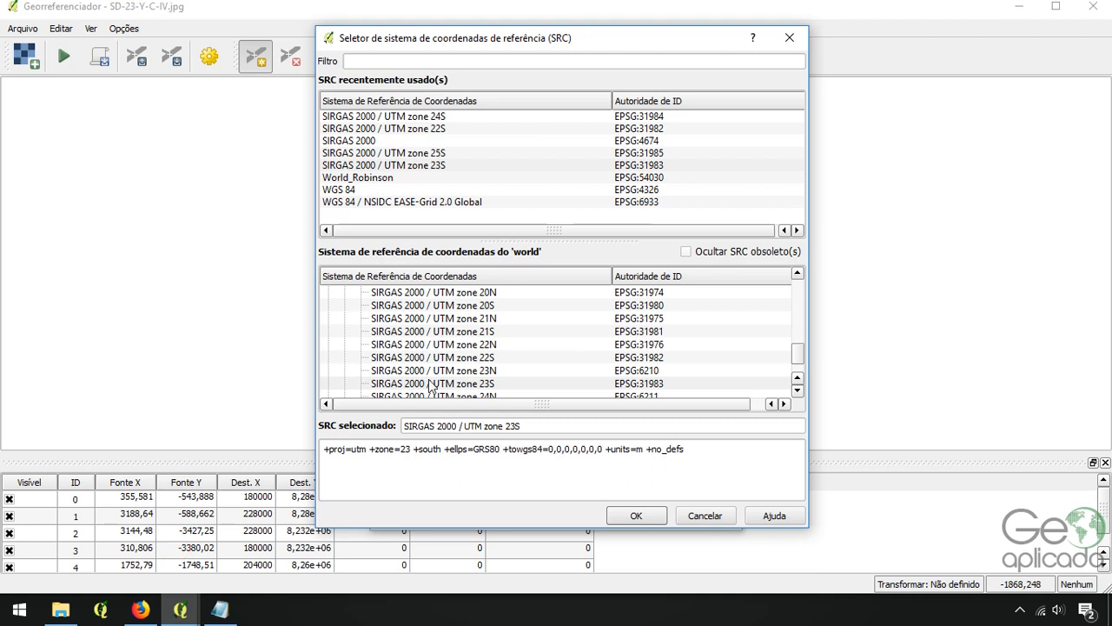
left_click(404, 62)
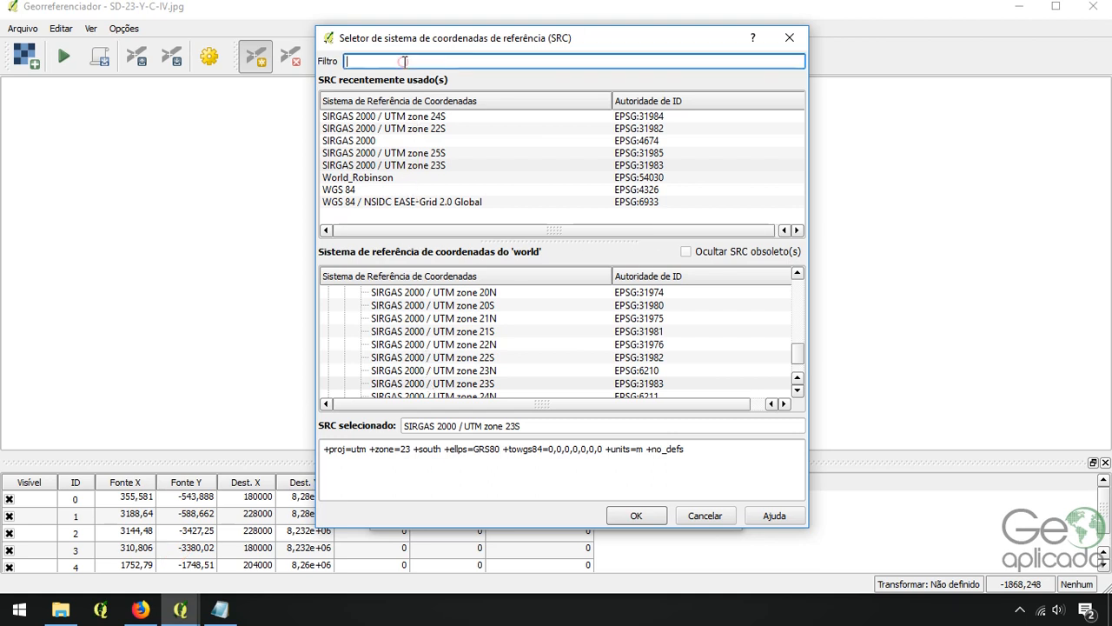
type("23S")
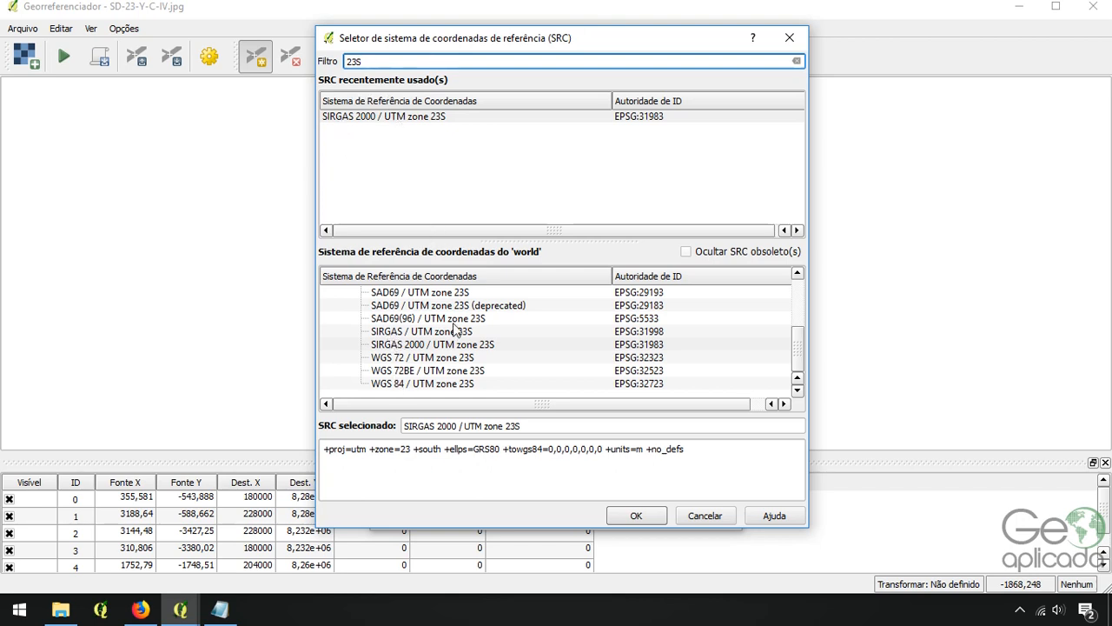
scroll(452, 326, "up", 1)
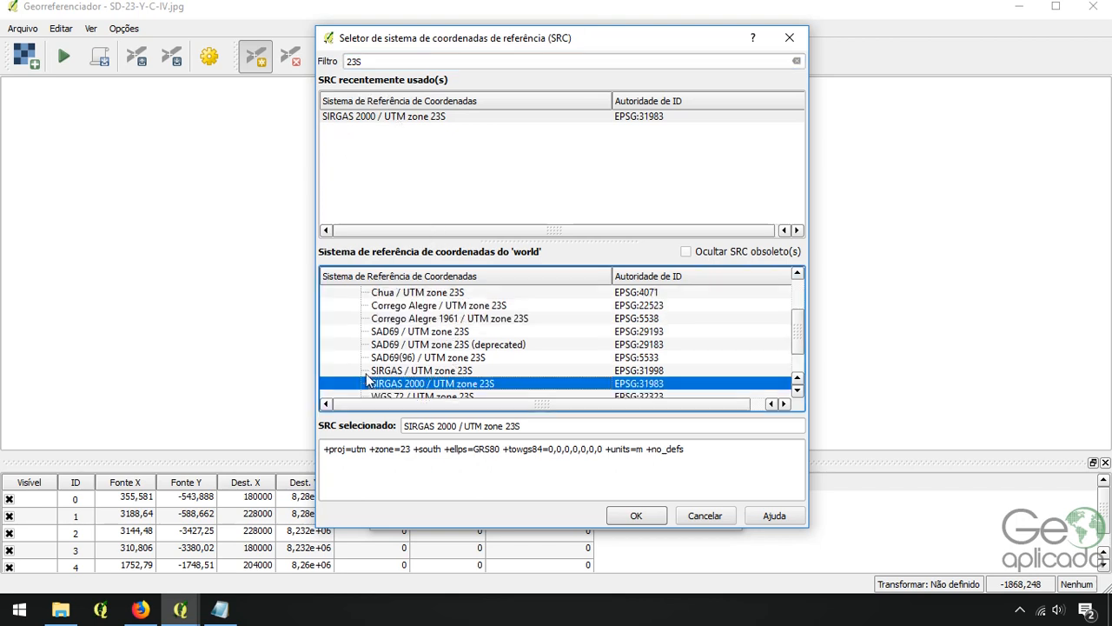
left_click(404, 332)
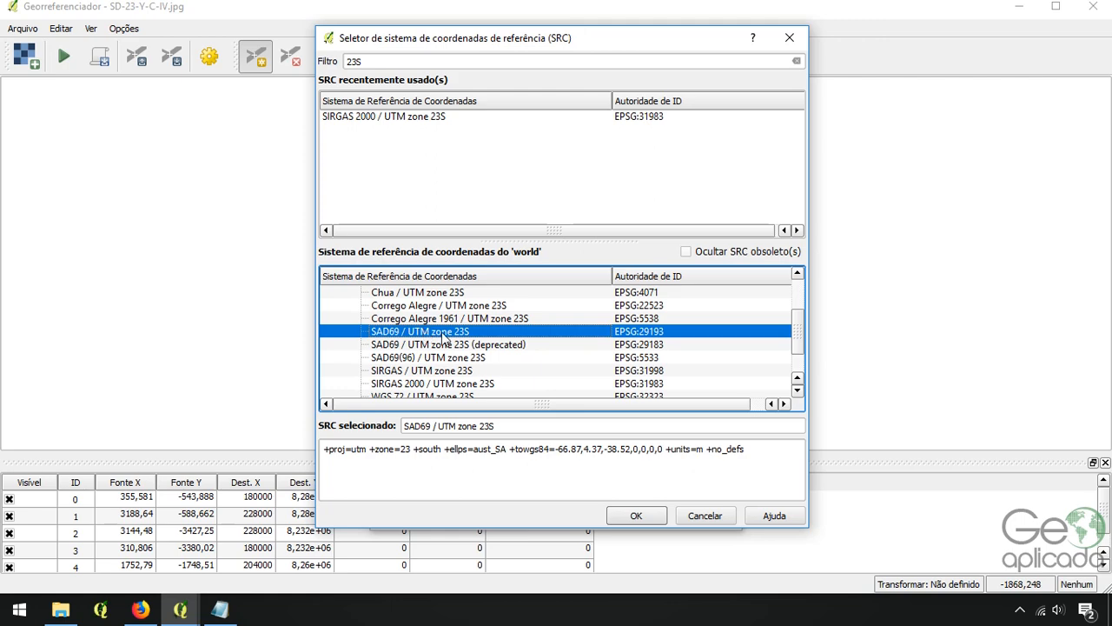
left_click(628, 516)
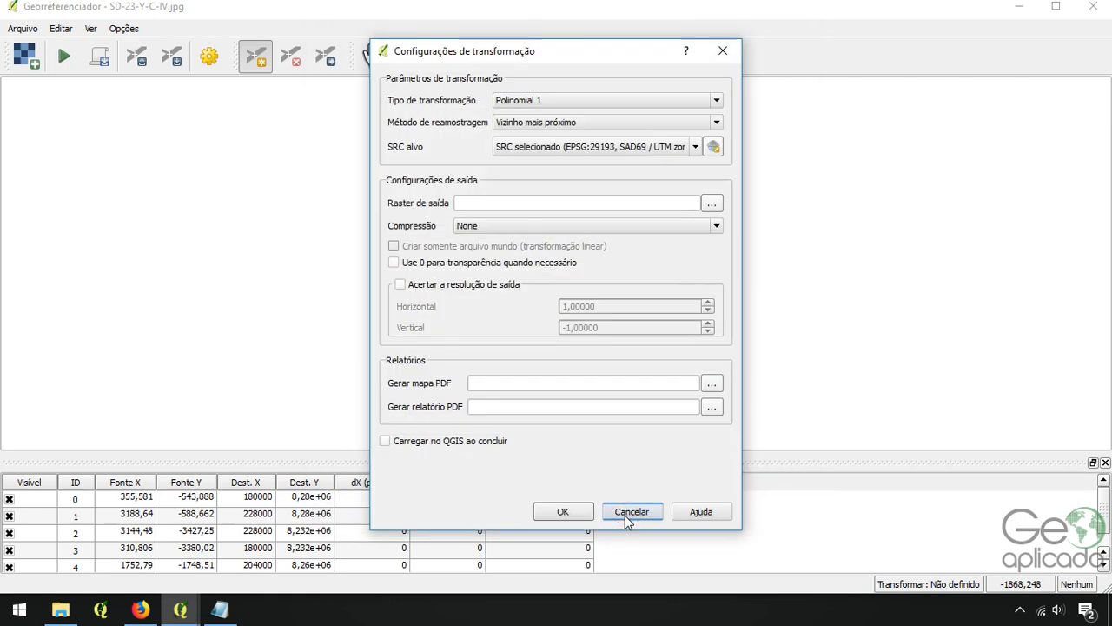
Set the output raster to SD-23-Y-C-IV_georref.tif in the Raster/Cartas_topograficas folder
left_click(716, 206)
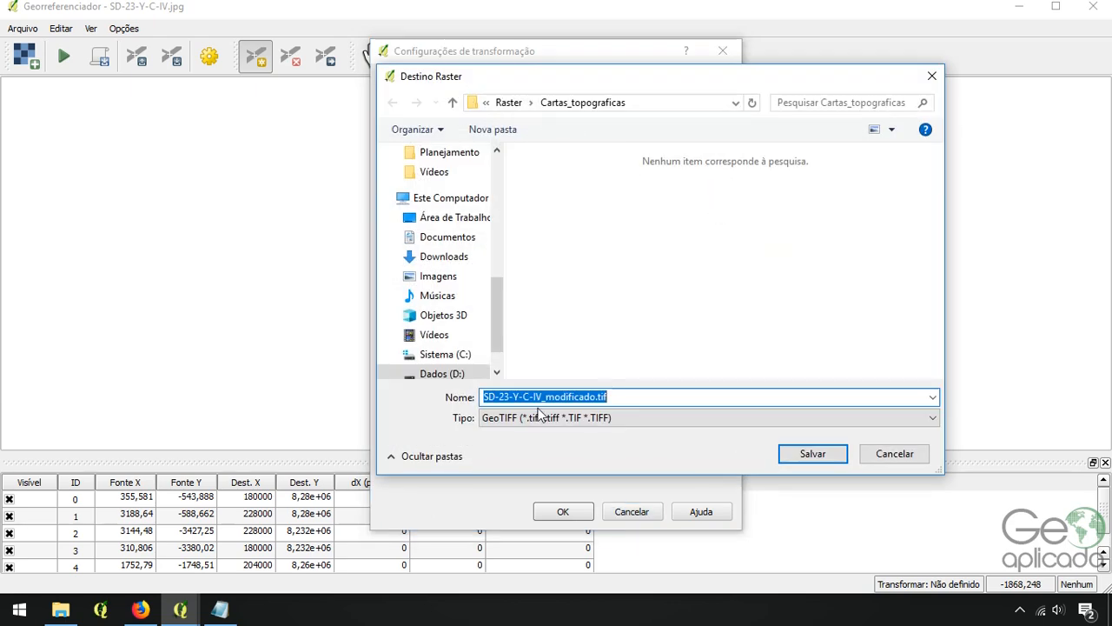
left_click(508, 103)
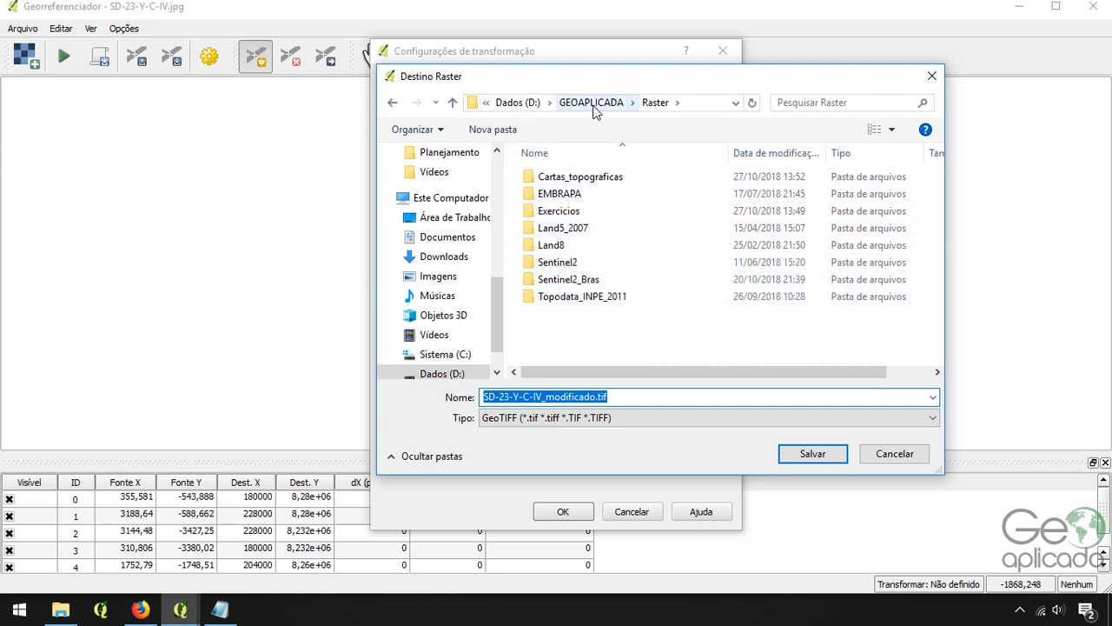
left_click(581, 104)
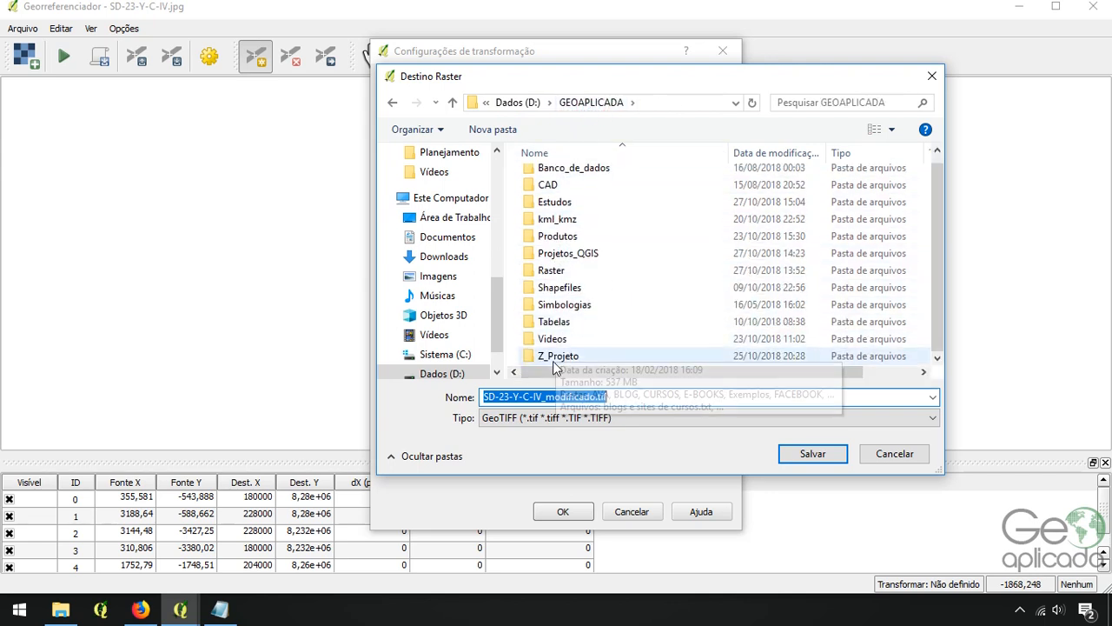
double_click(556, 272)
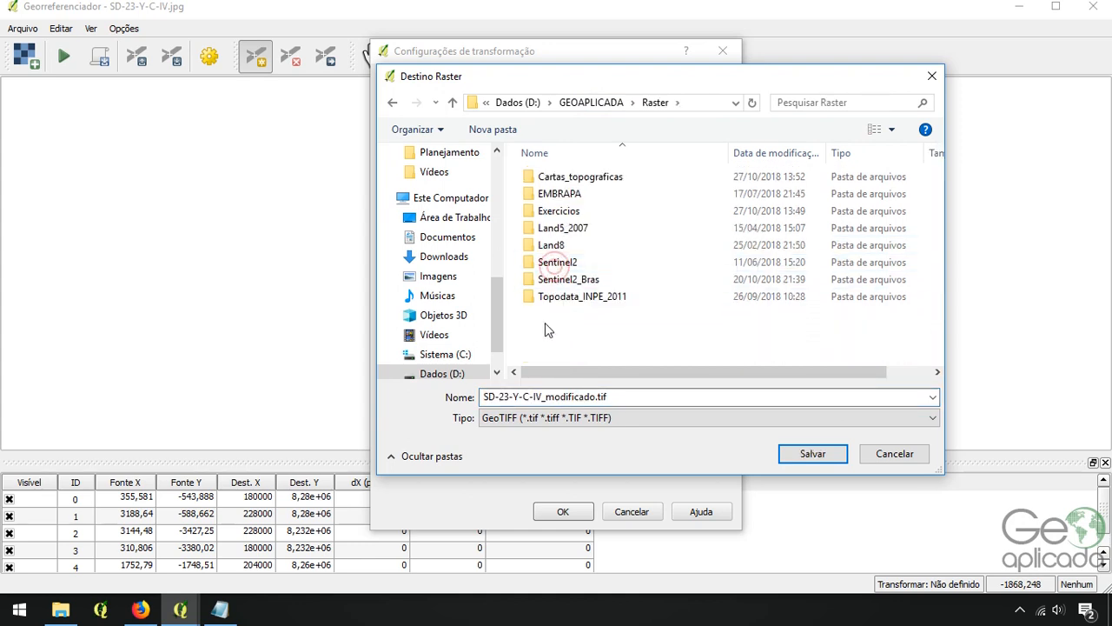
double_click(557, 178)
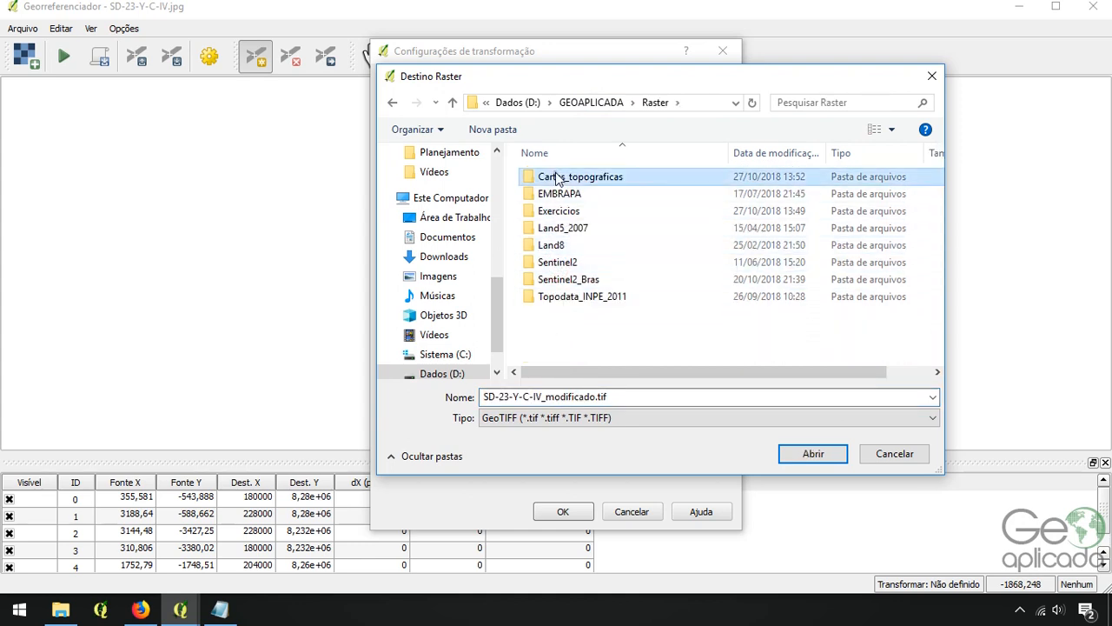
left_click(558, 392)
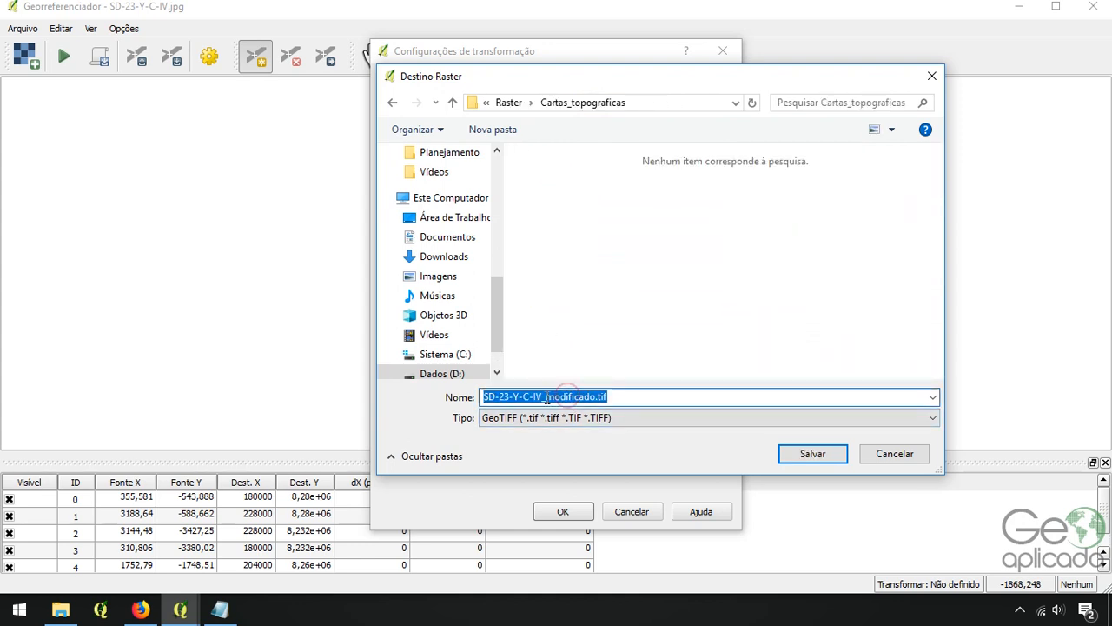
left_click_drag(546, 396, 597, 397)
type("georre")
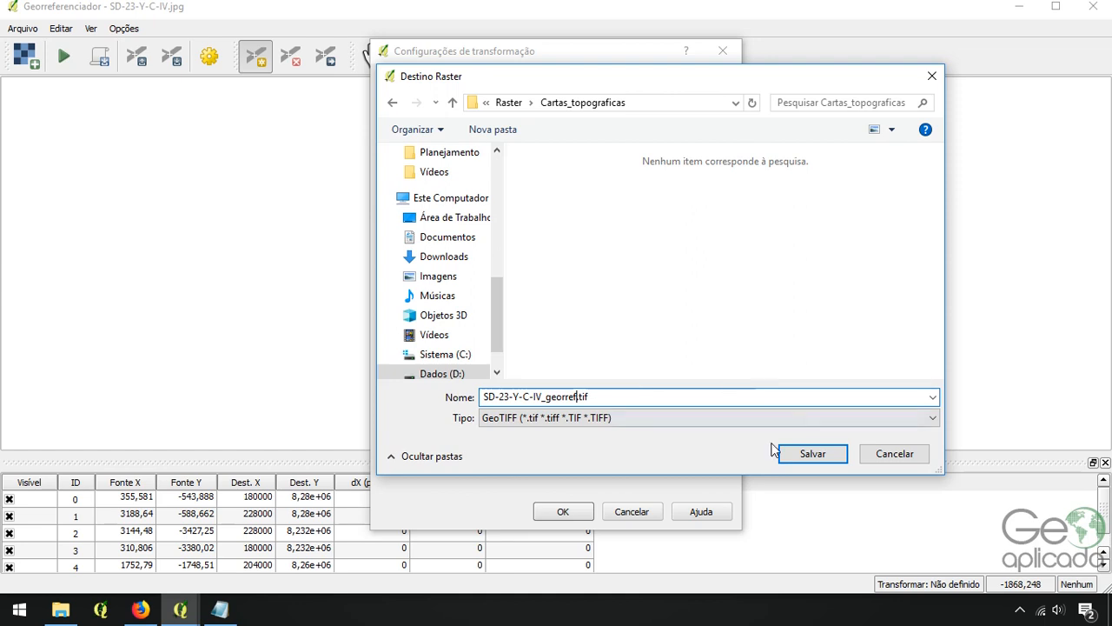
left_click(810, 457)
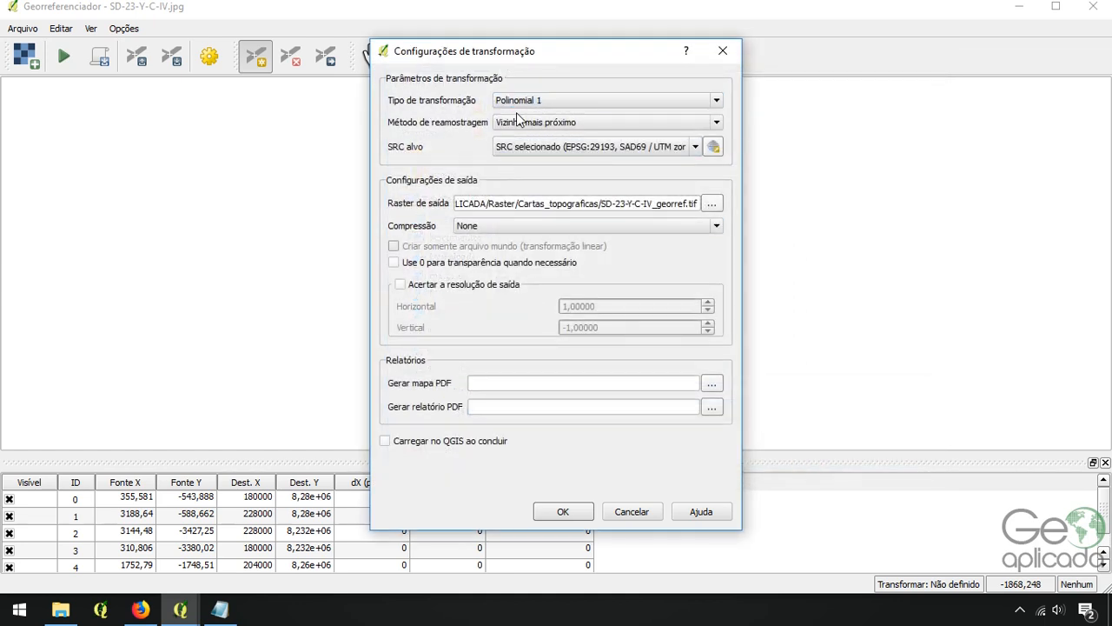
Accept the transformation settings, run the georeferencing, and minimize the Georeferencer to return to the main QGIS window
left_click(563, 513)
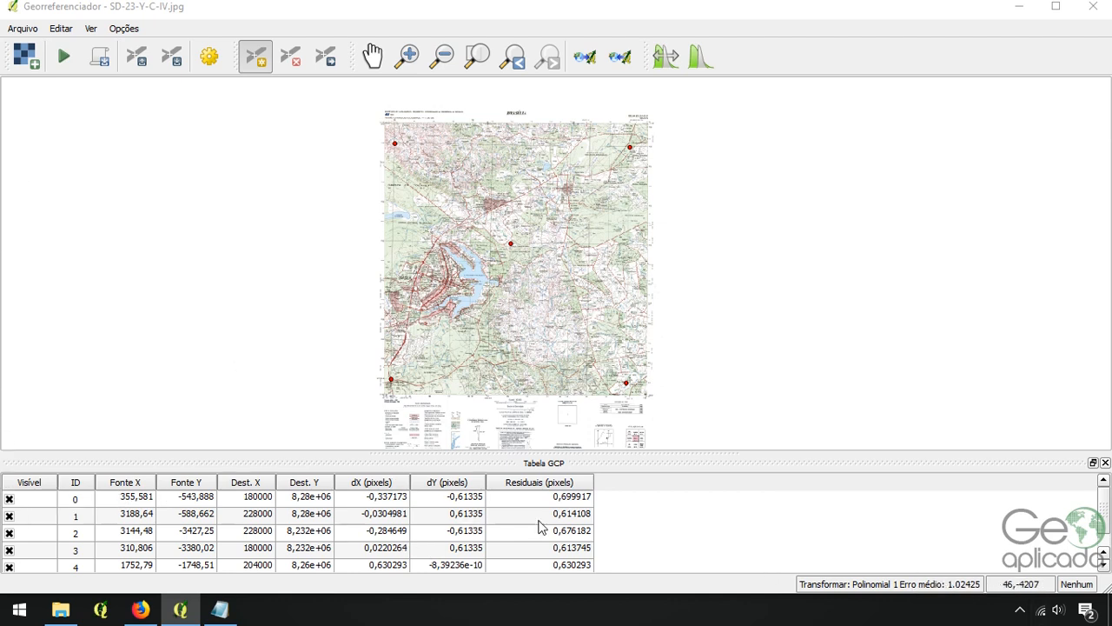
left_click(63, 67)
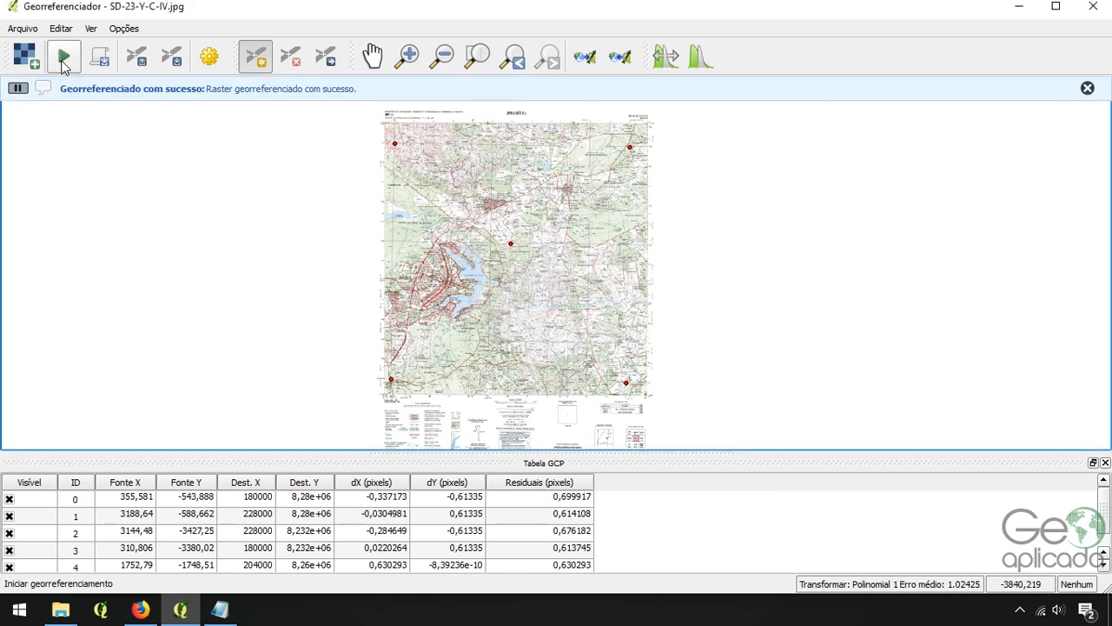
left_click(1018, 8)
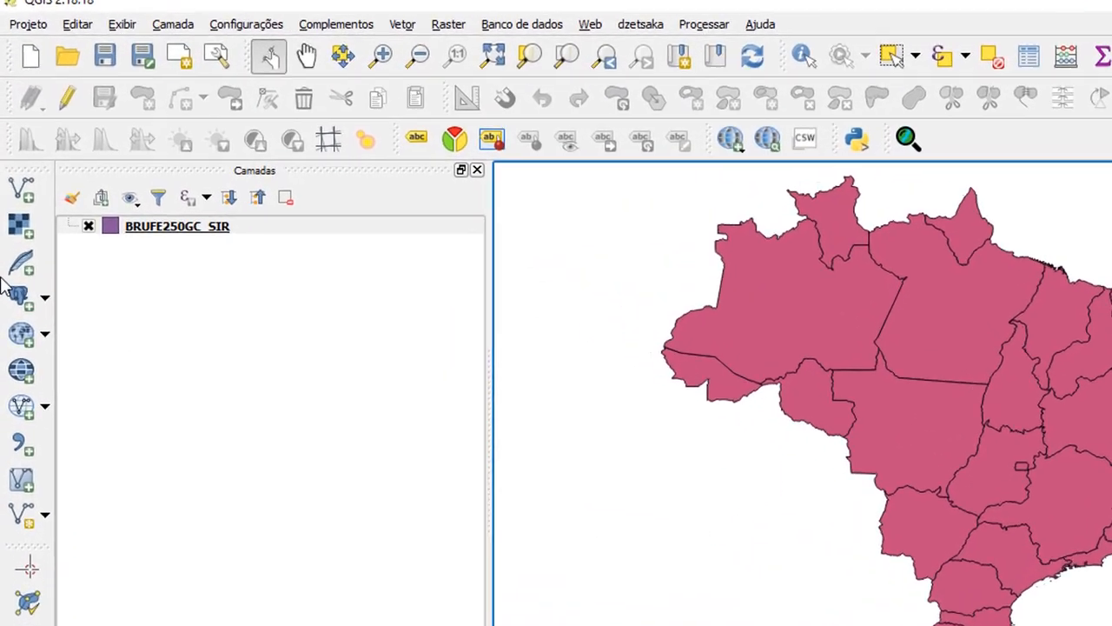
Add the raster layer SD-23-Y-C-IV_georref.tif from the Cartas_topograficas folder to the project and inspect its placement over the Distrito Federal
left_click(23, 249)
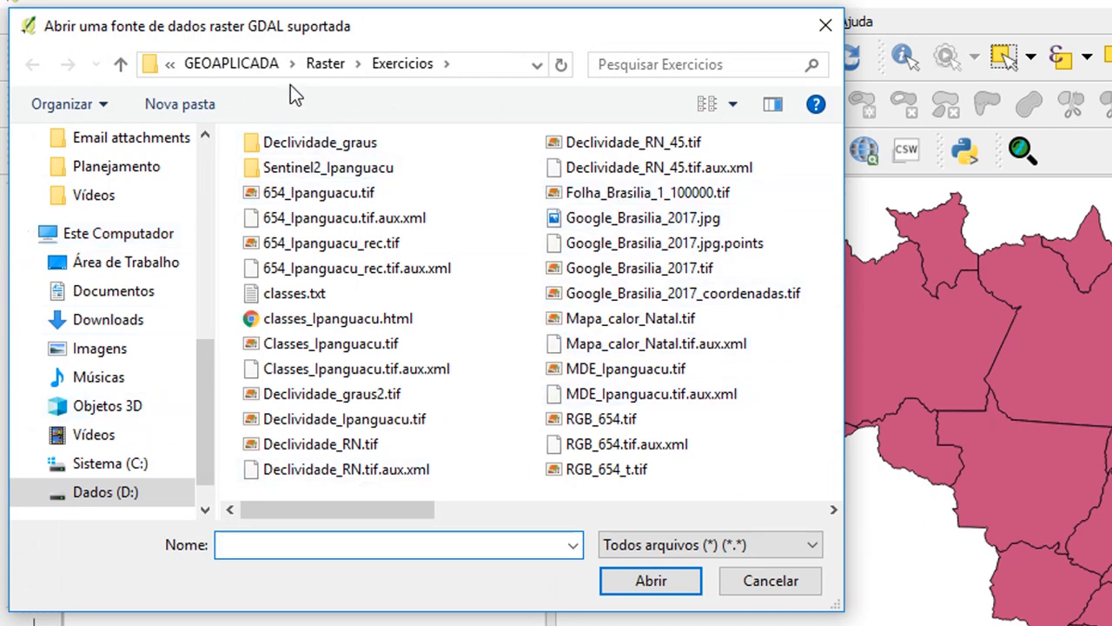
left_click(322, 67)
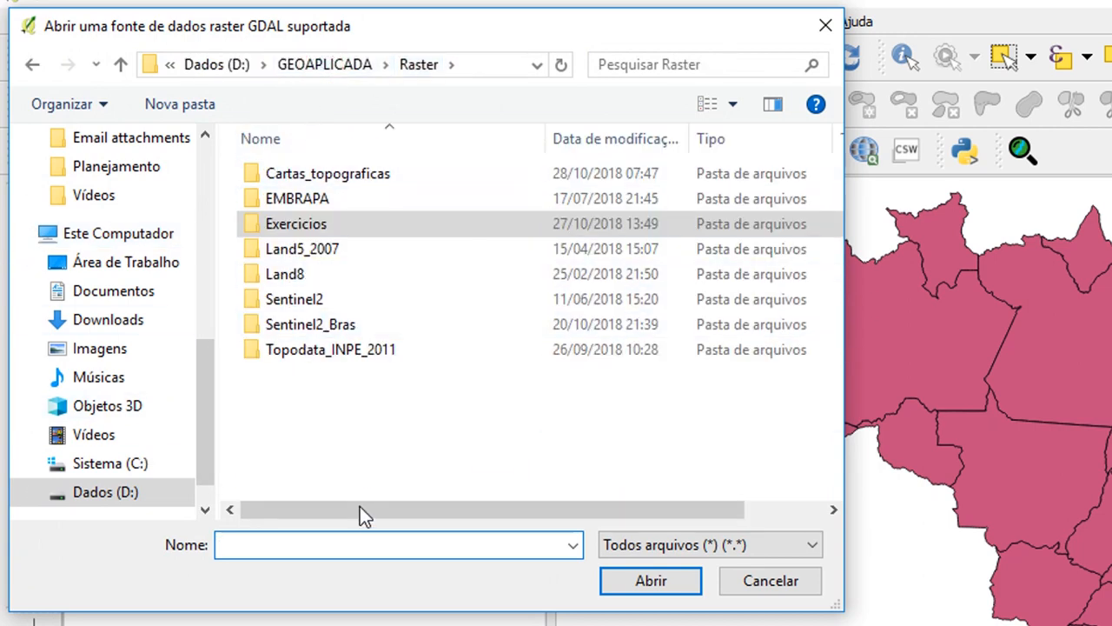
double_click(316, 174)
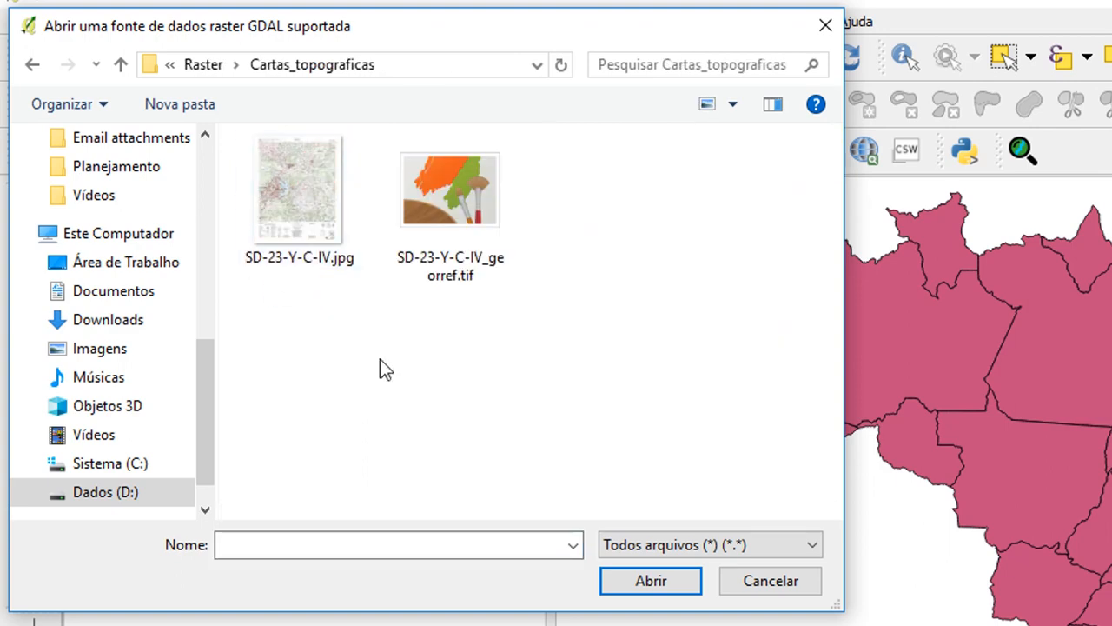
left_click(437, 201)
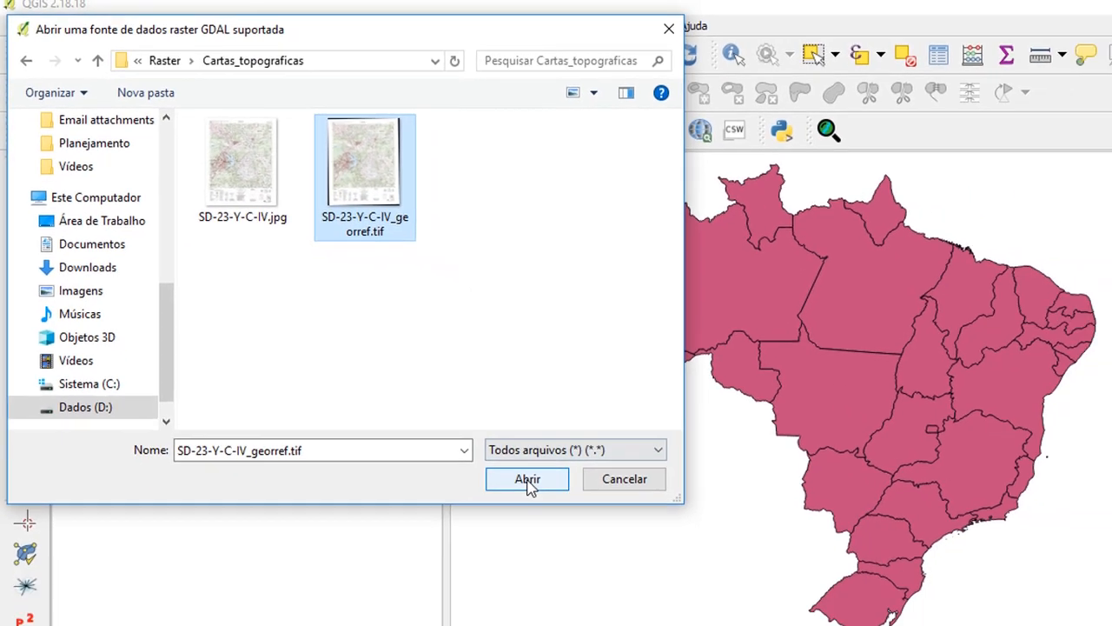
left_click(650, 580)
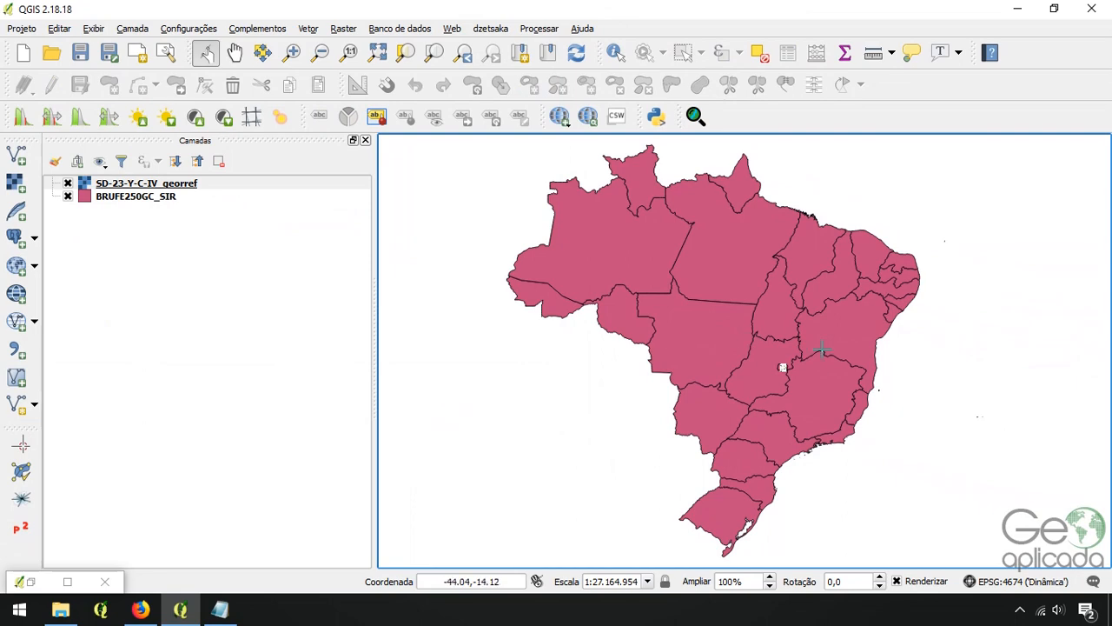
scroll(821, 349, "up", 2)
scroll(660, 299, "up", 2)
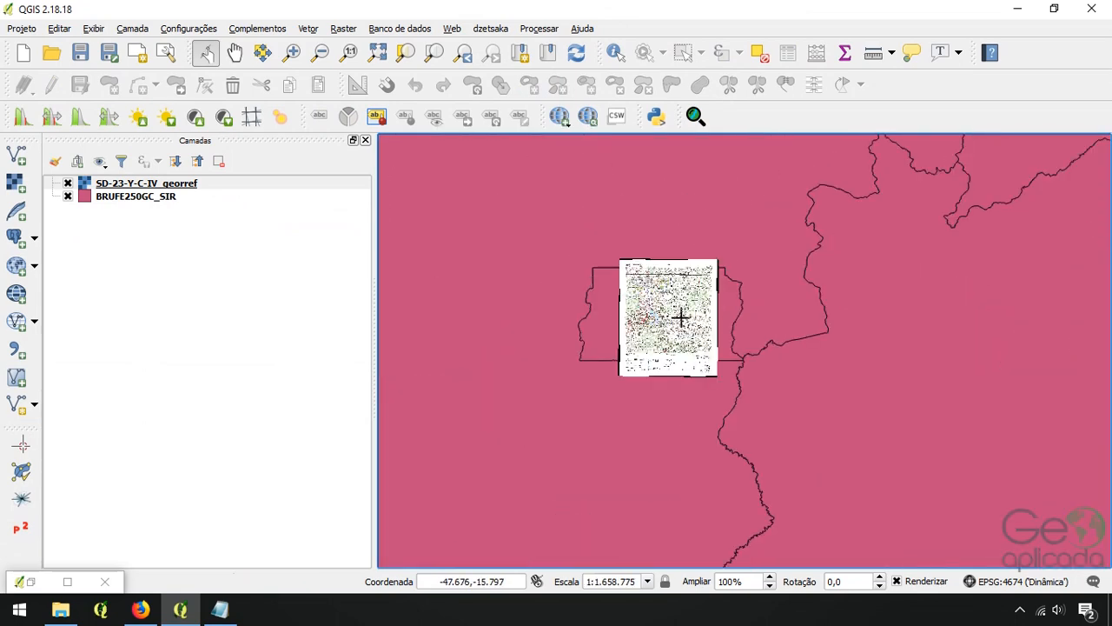
Start a GeoTIFF export of the SD-23-Y-C-IV_georref layer with the SRC set to SIRGAS 2000 / UTM zone 23S (EPSG:31983)
scroll(681, 317, "up", 1)
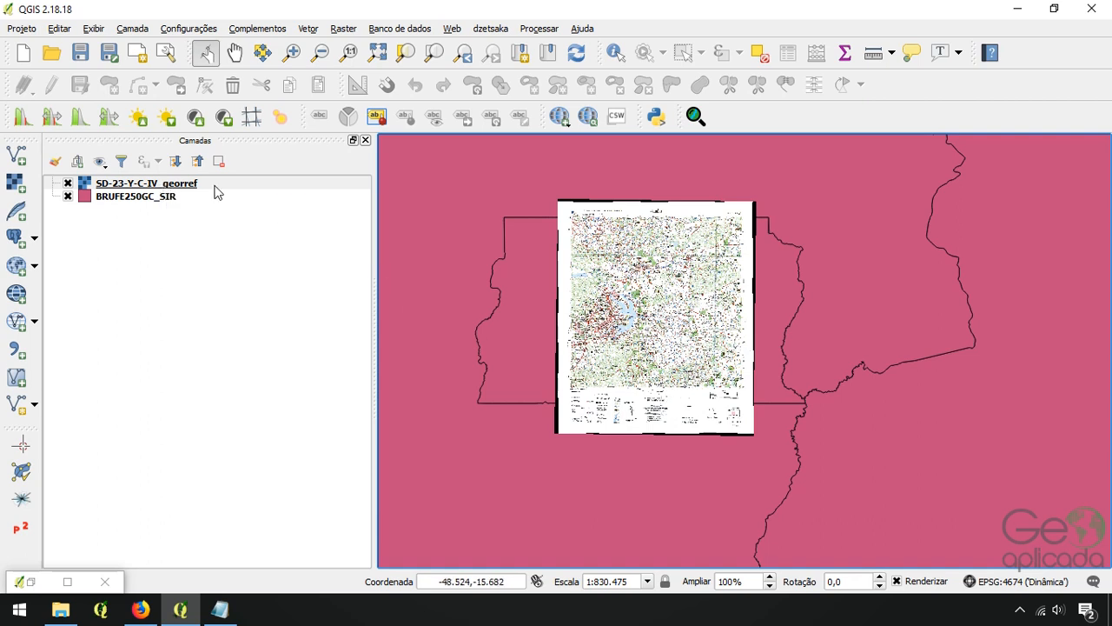
right_click(188, 183)
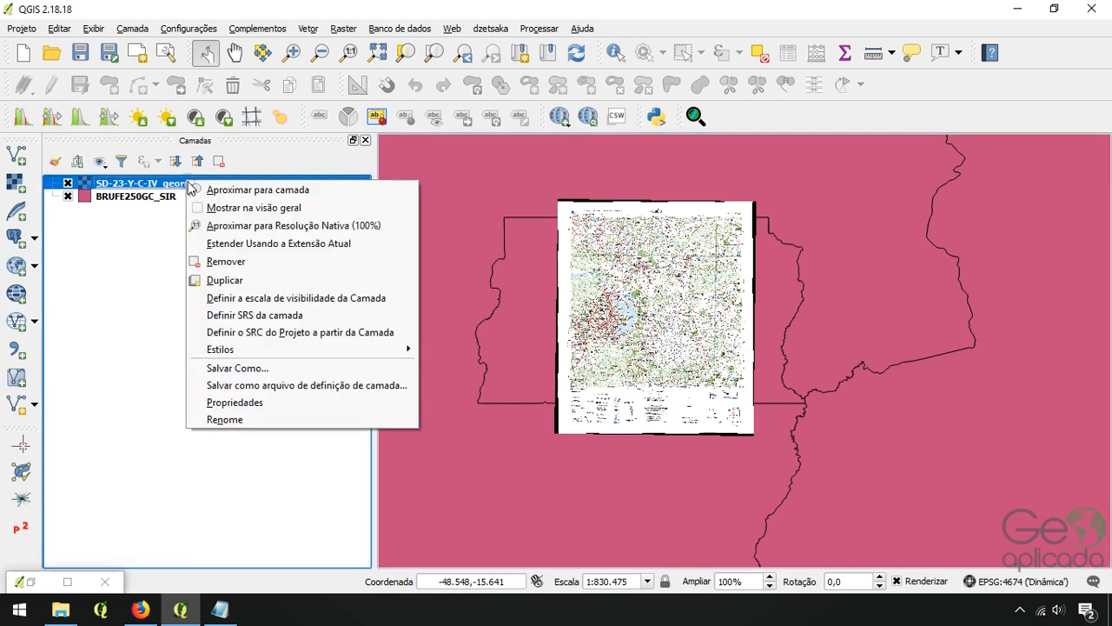
right_click(142, 184)
left_click(206, 365)
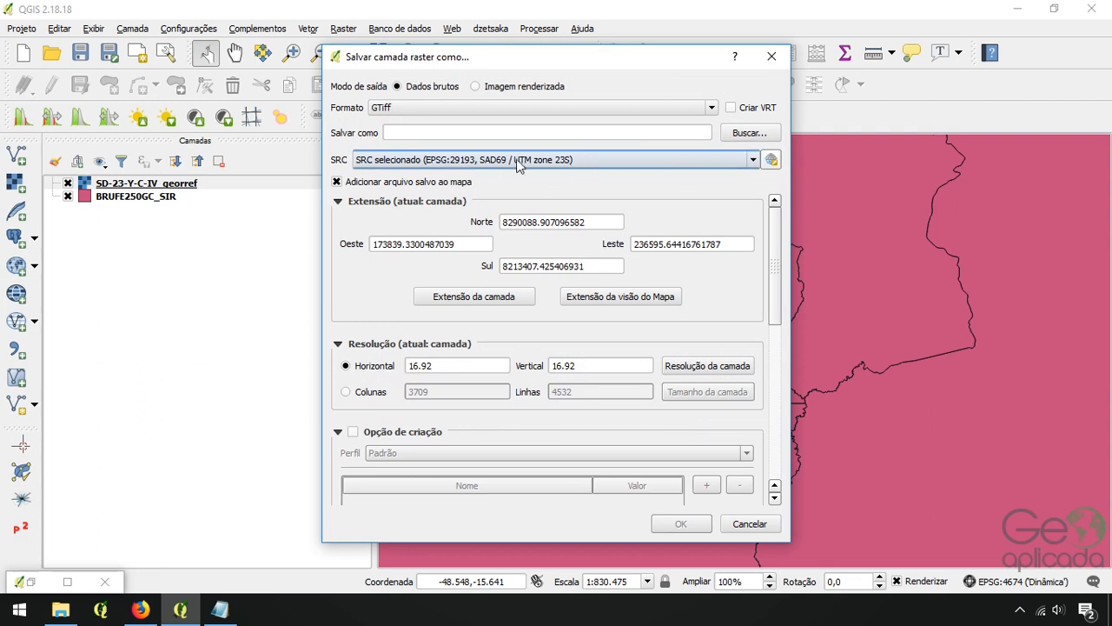
left_click(744, 165)
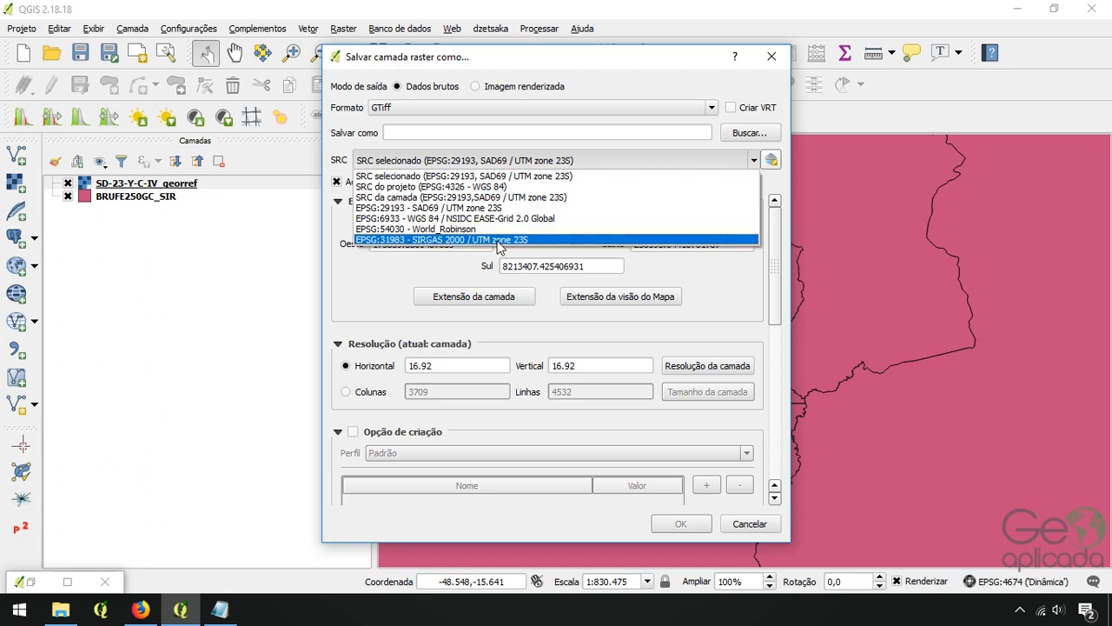
left_click(527, 240)
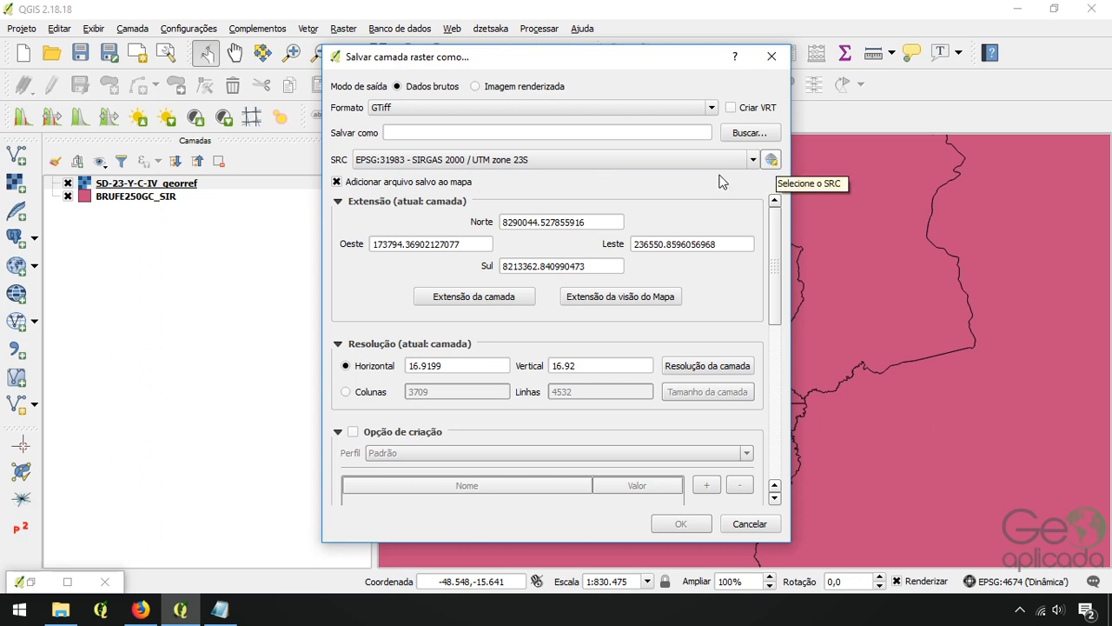
Name the output SD-23-Y-C-IV_georref_SIRGAS.tif in the Raster/Cartas_topograficas folder and run the export, adding the saved file to the map
left_click(751, 134)
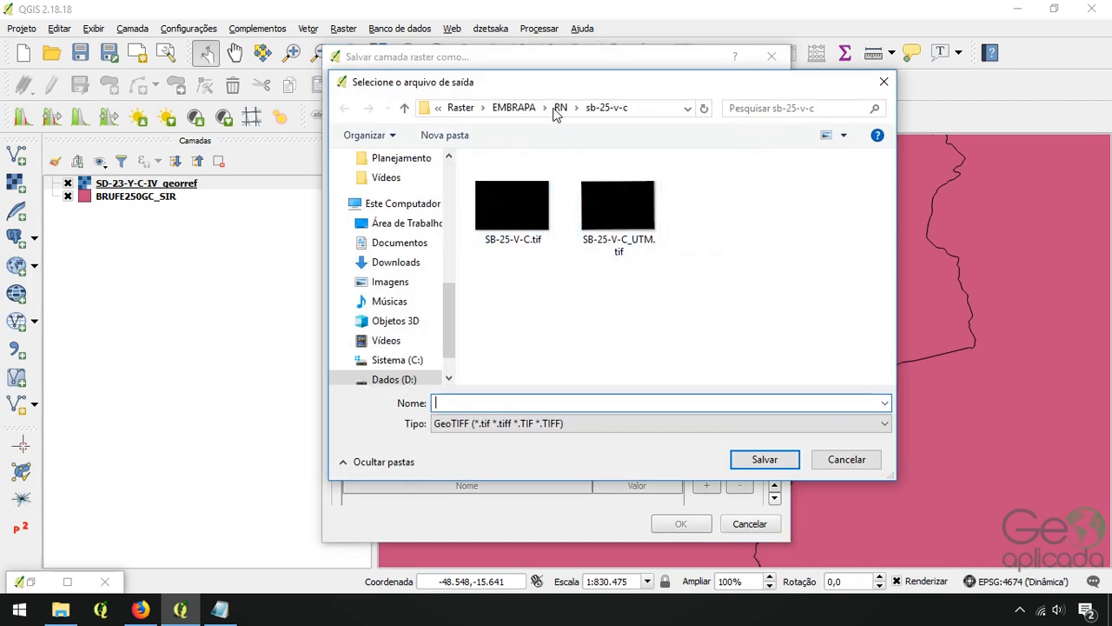
left_click(459, 108)
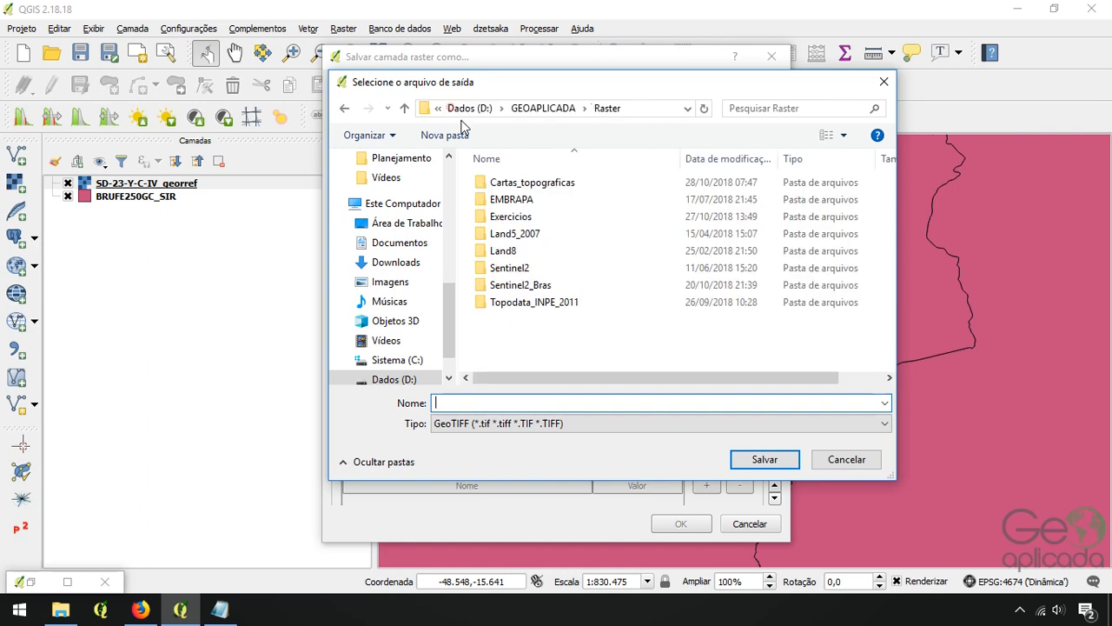
double_click(547, 186)
left_click(513, 217)
left_click(528, 401)
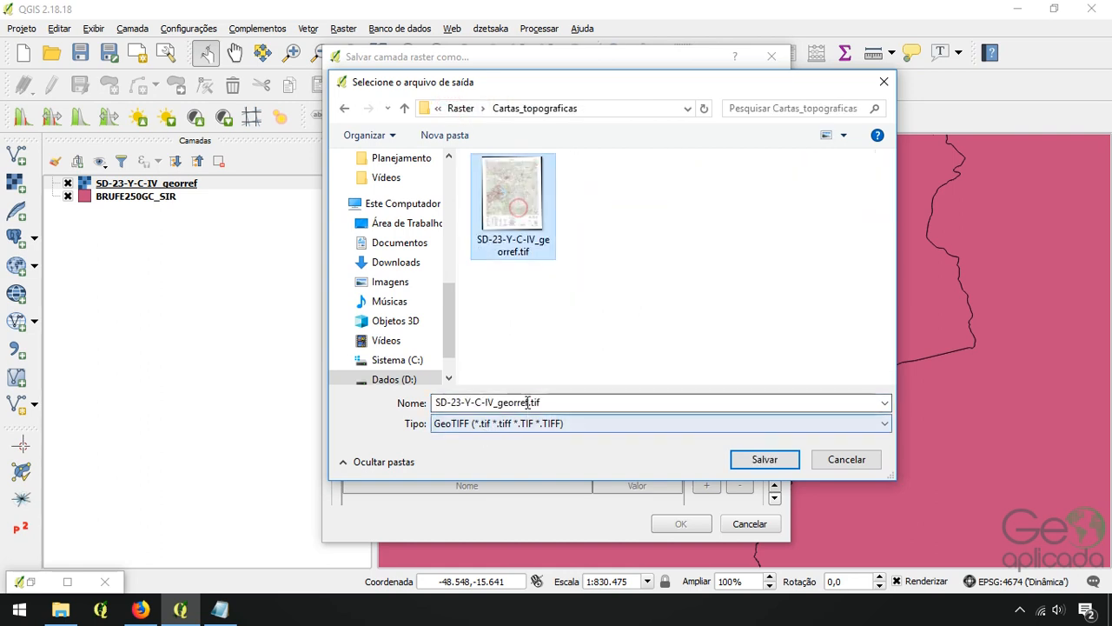
double_click(528, 401)
left_click(528, 401)
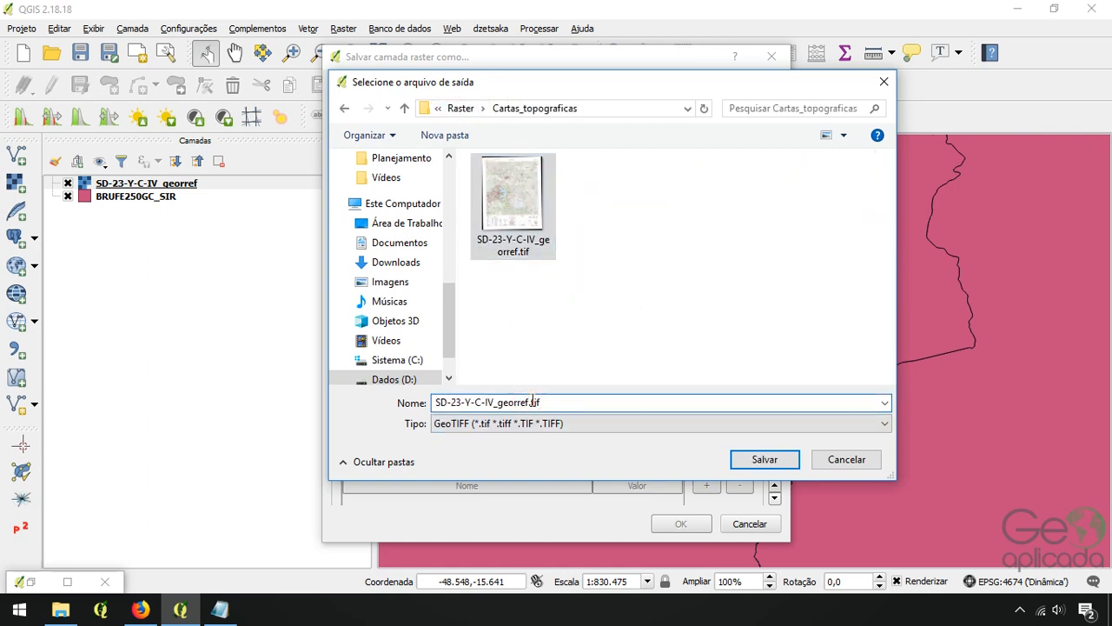
type("_SIRG")
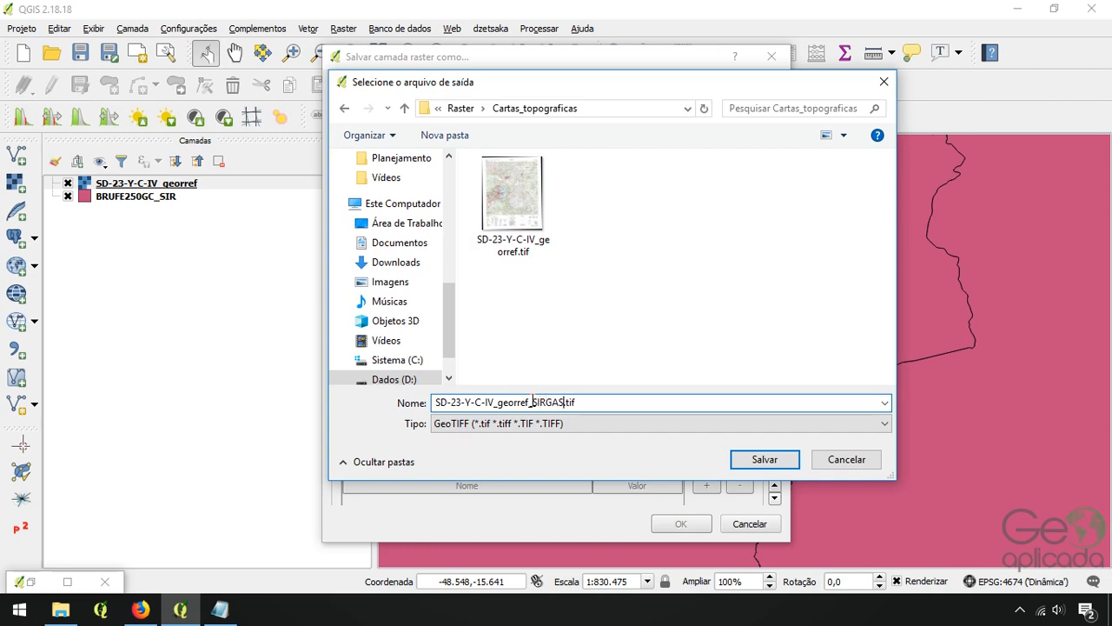
type("AS")
key("Return")
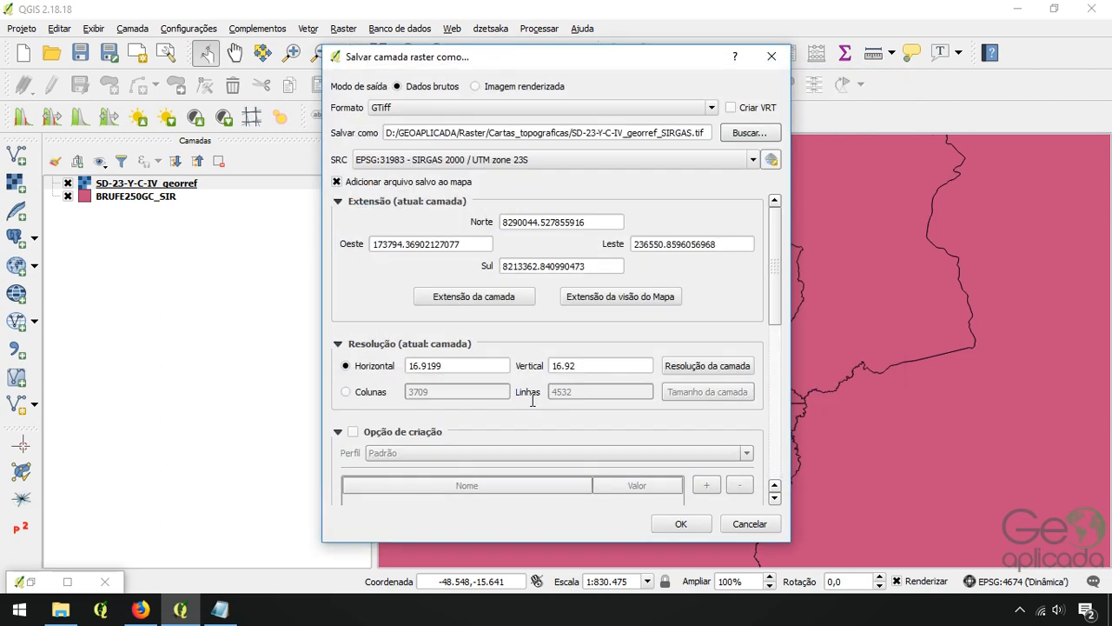
left_click(668, 524)
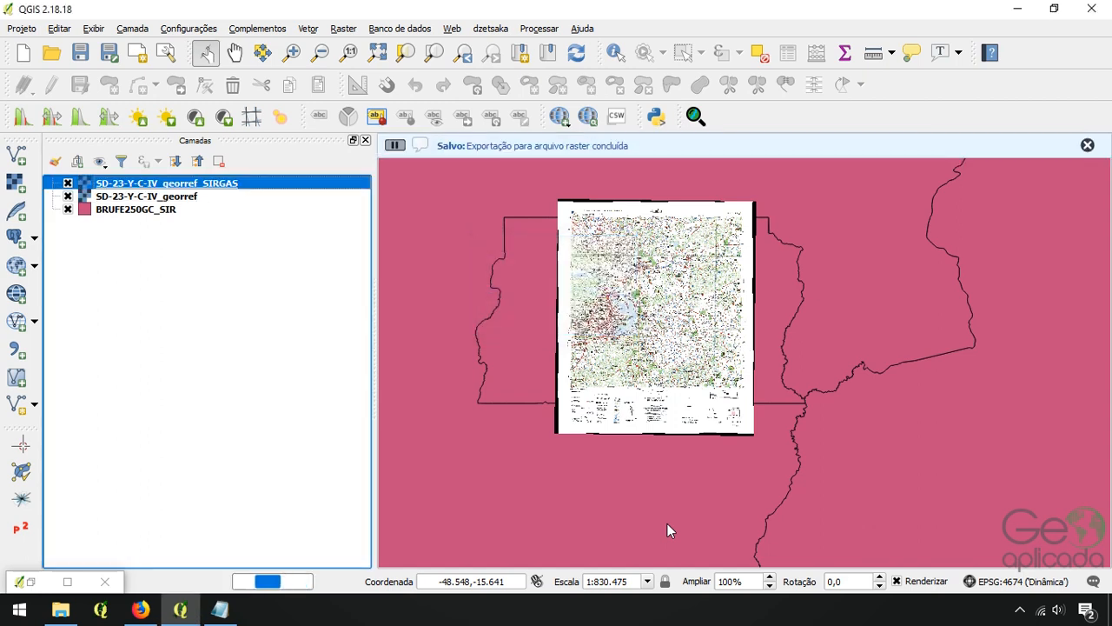
Remove the original SD-23-Y-C-IV_georref layer from the project
right_click(193, 199)
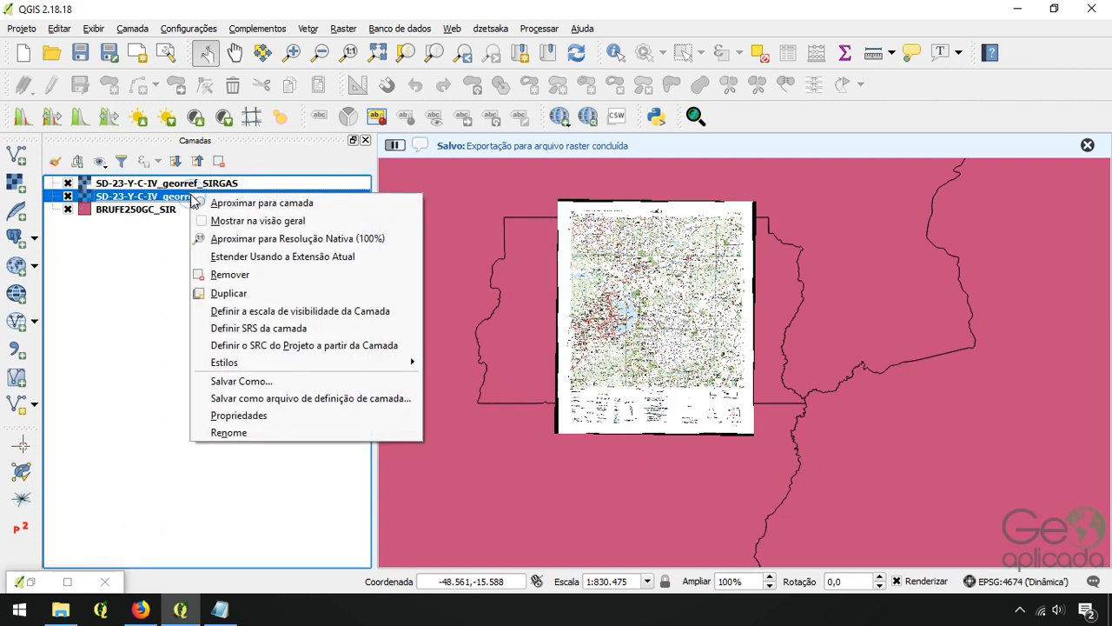
left_click(260, 275)
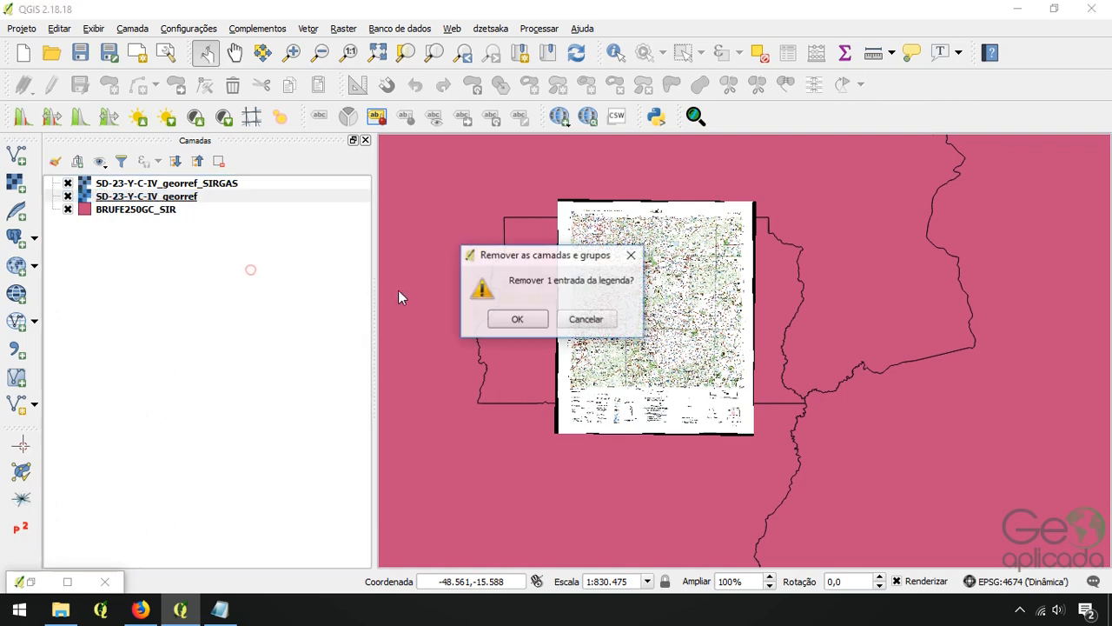
left_click(512, 321)
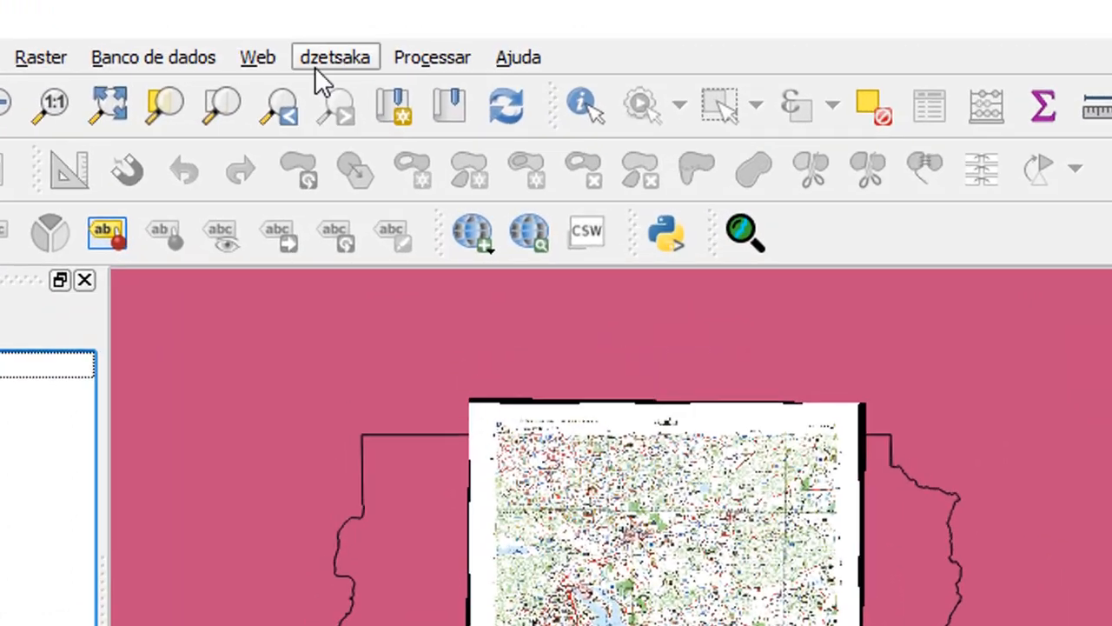
Add the Google Satellite basemap from QuickMapServices to the project
left_click(258, 56)
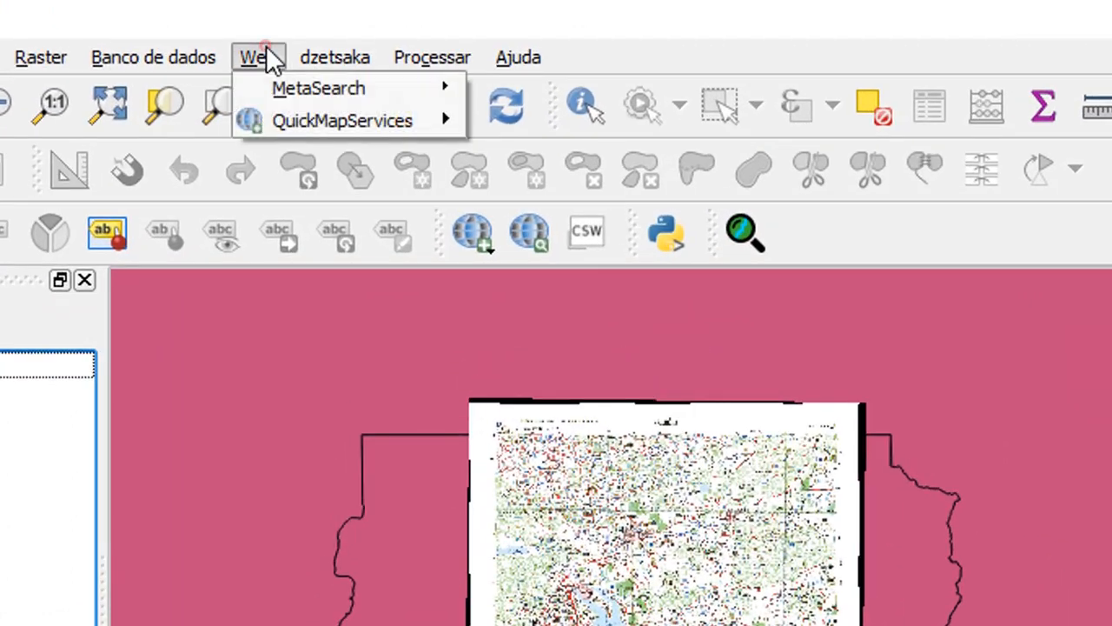
mouse_move(363, 123)
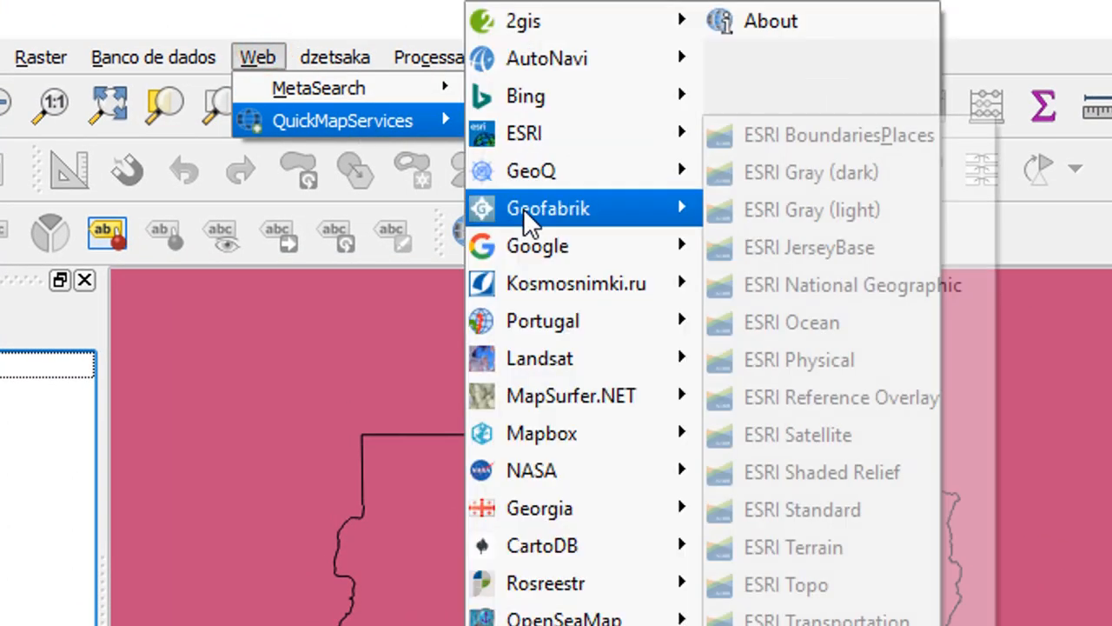
mouse_move(573, 245)
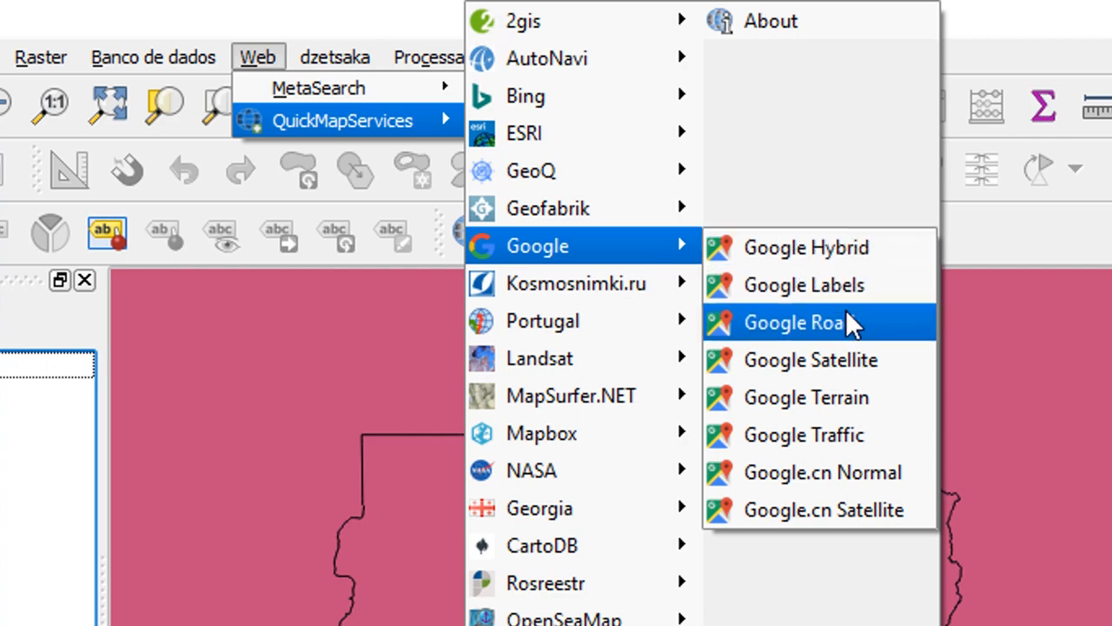
left_click(787, 361)
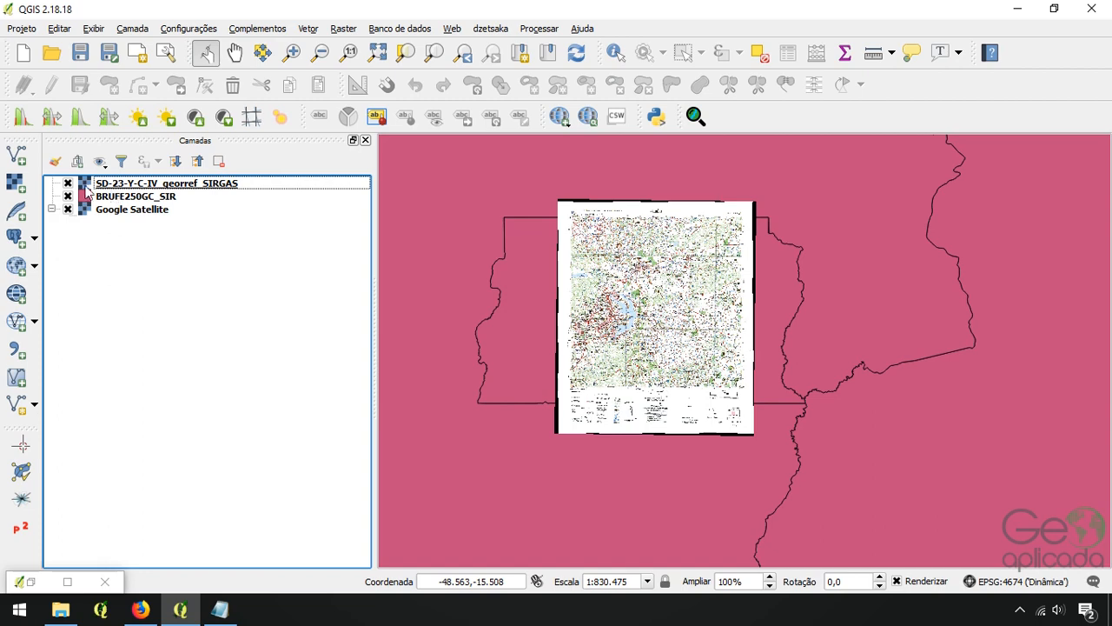
Give the BRUFE250GC_SIR layer's simple fill a transparent fill colour and apply the style
left_click(80, 200)
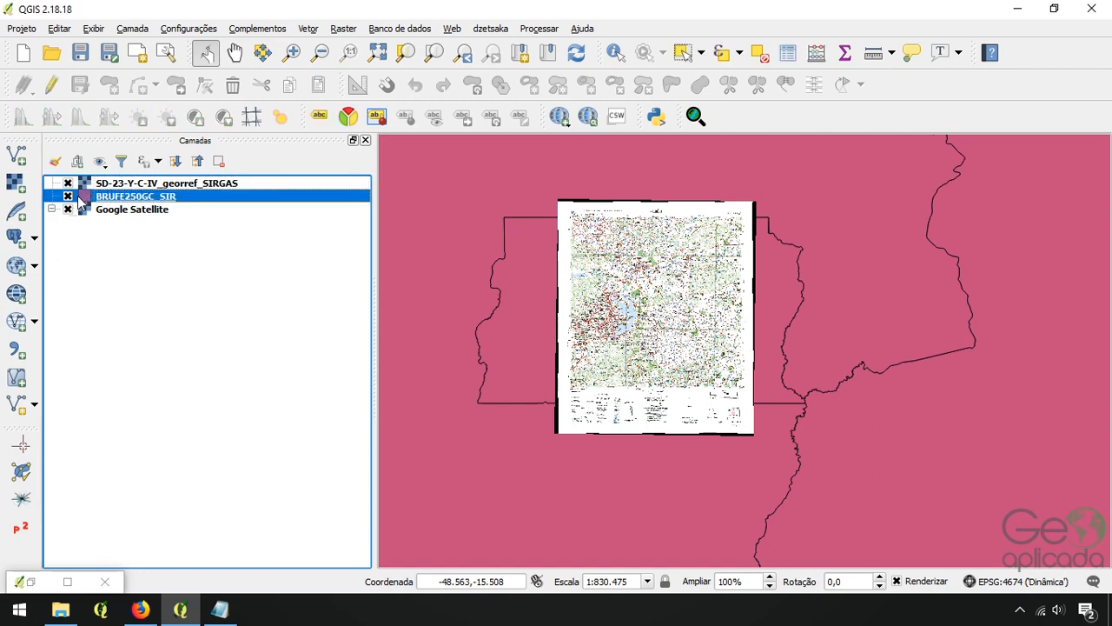
double_click(80, 200)
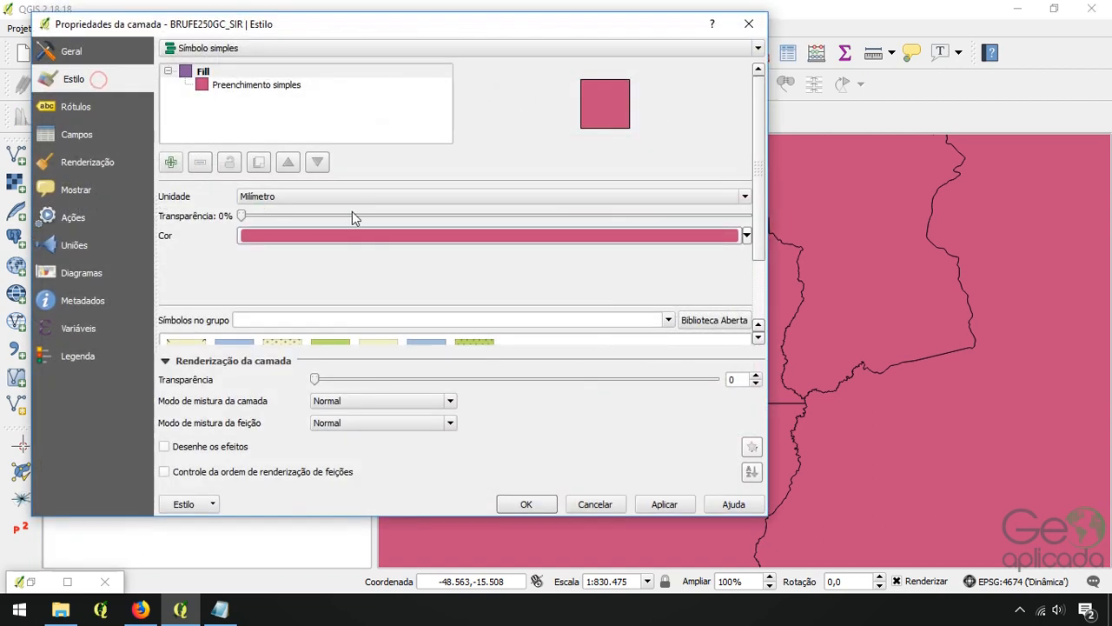
left_click(284, 83)
left_click(706, 225)
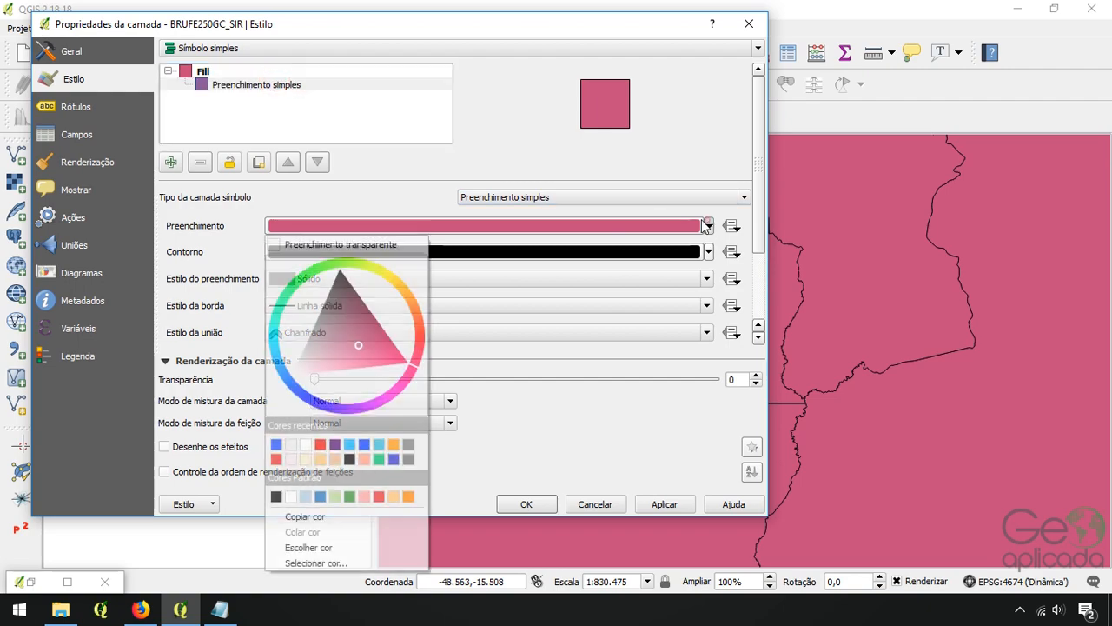
left_click(339, 244)
left_click(526, 504)
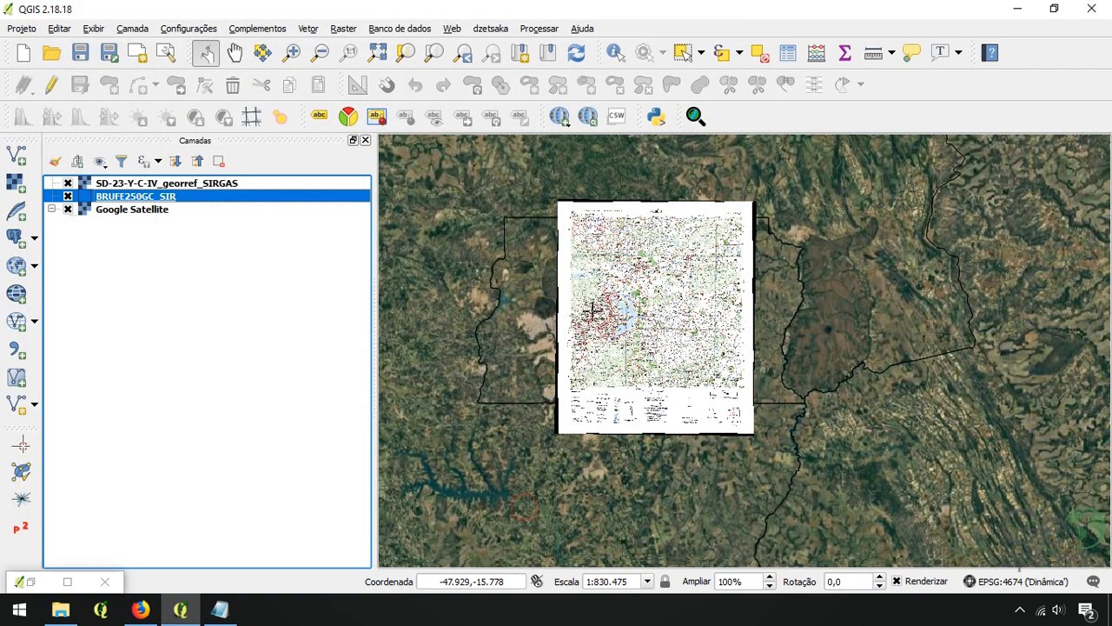
Compare the SD-23-Y-C-IV_georref_SIRGAS sheet with the satellite image around Lago do Paranoá by toggling the sheet's visibility
scroll(569, 318, "up", 1)
scroll(695, 304, "up", 2)
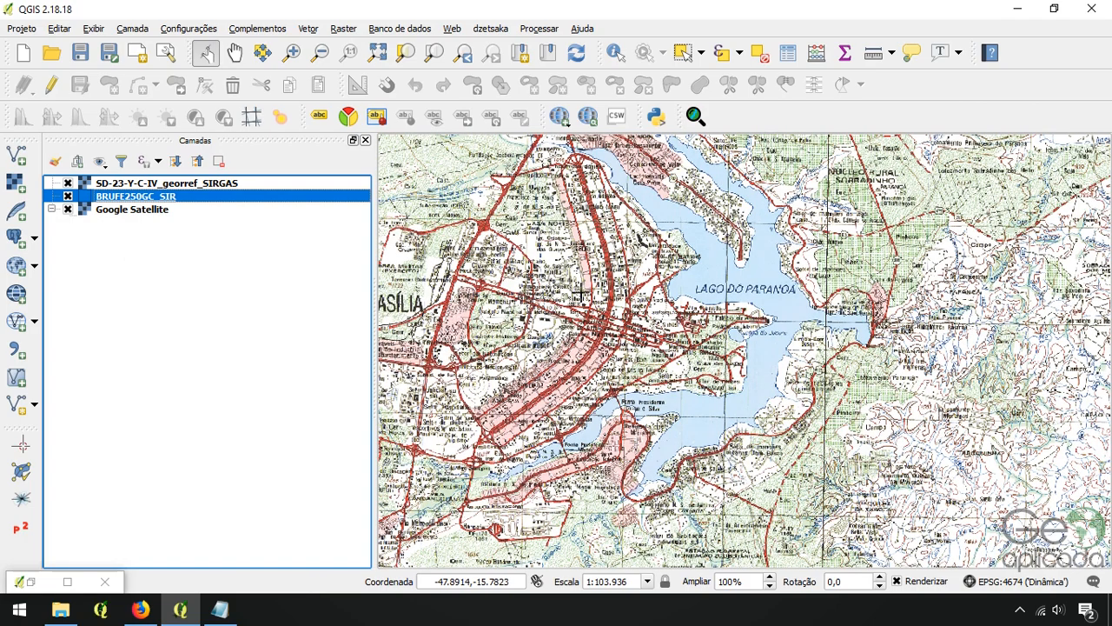
left_click(68, 182)
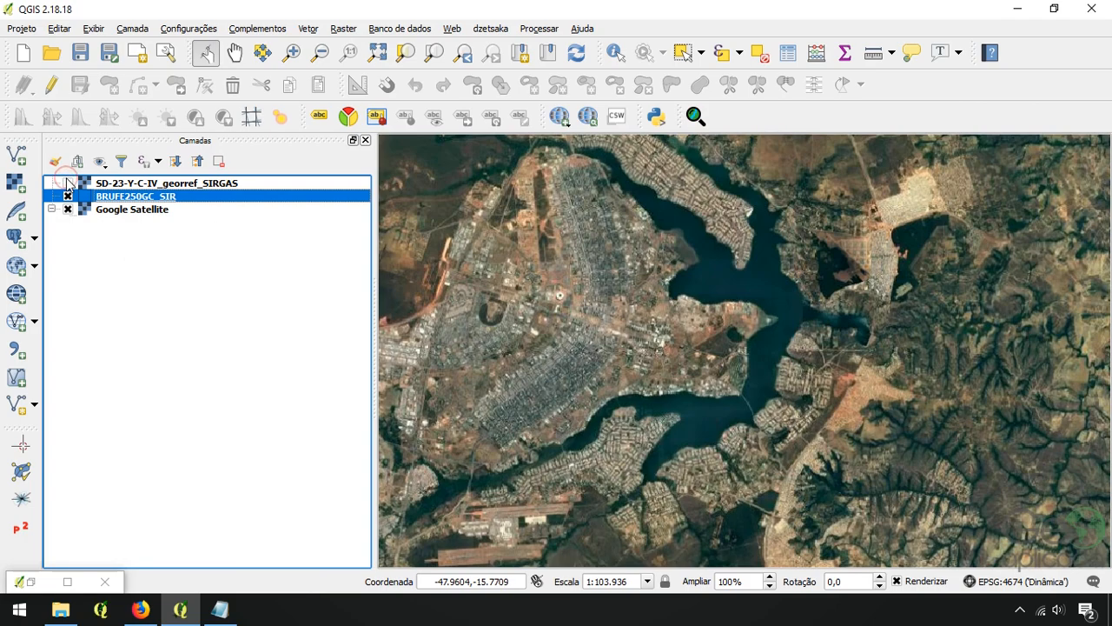
left_click(68, 183)
left_click(68, 183)
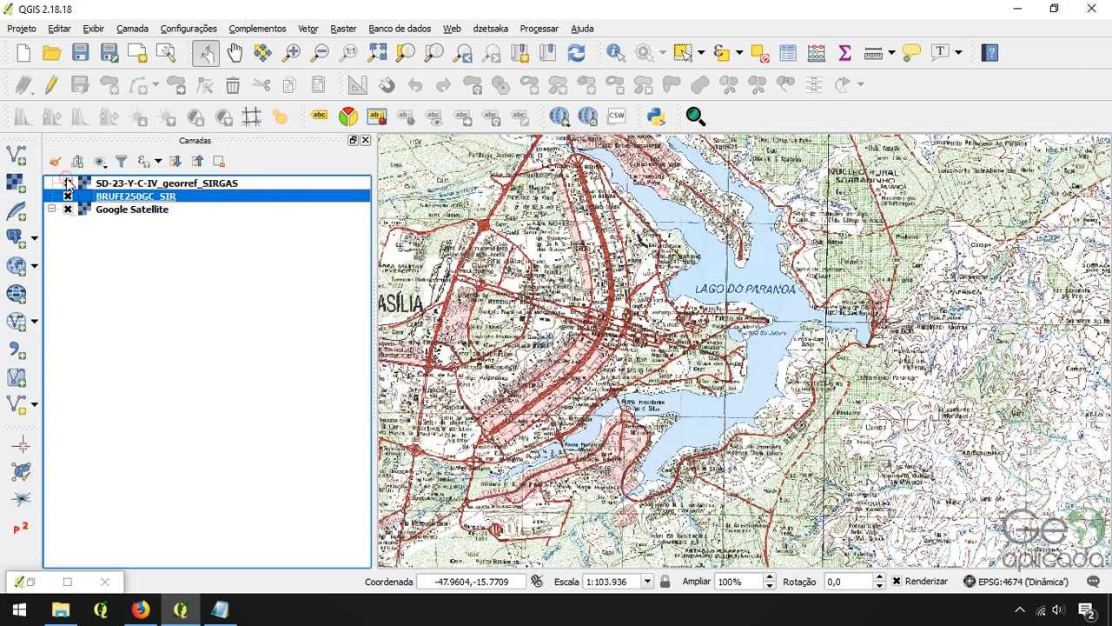
left_click(69, 183)
left_click(69, 183)
Set the map scale to 1:100.000
left_click(604, 582)
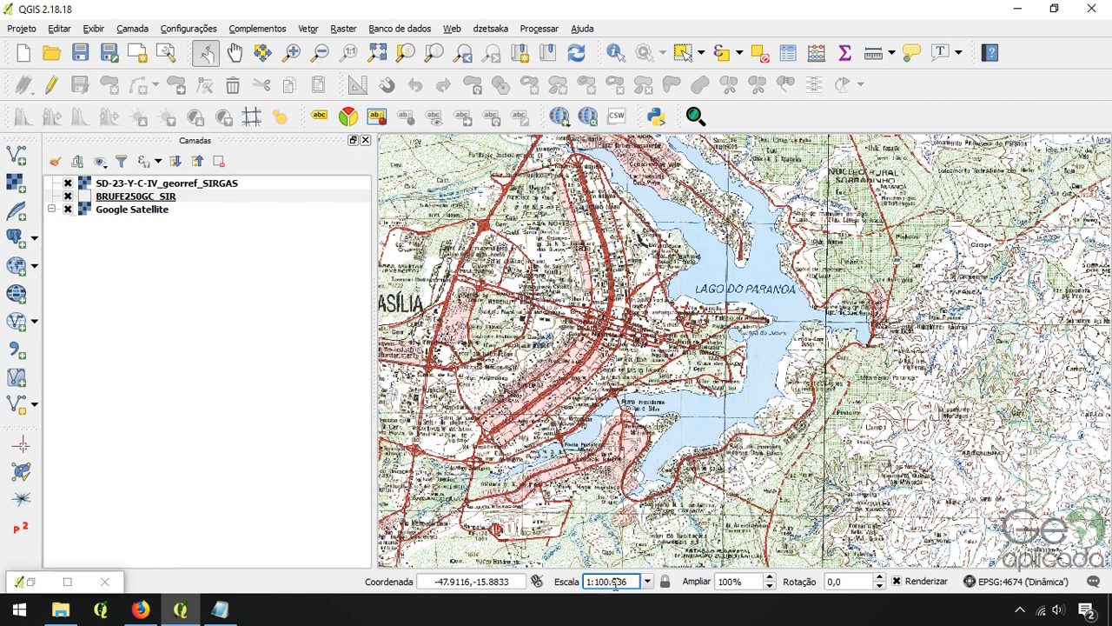
left_click_drag(611, 582, 637, 587)
type("000")
key("Return")
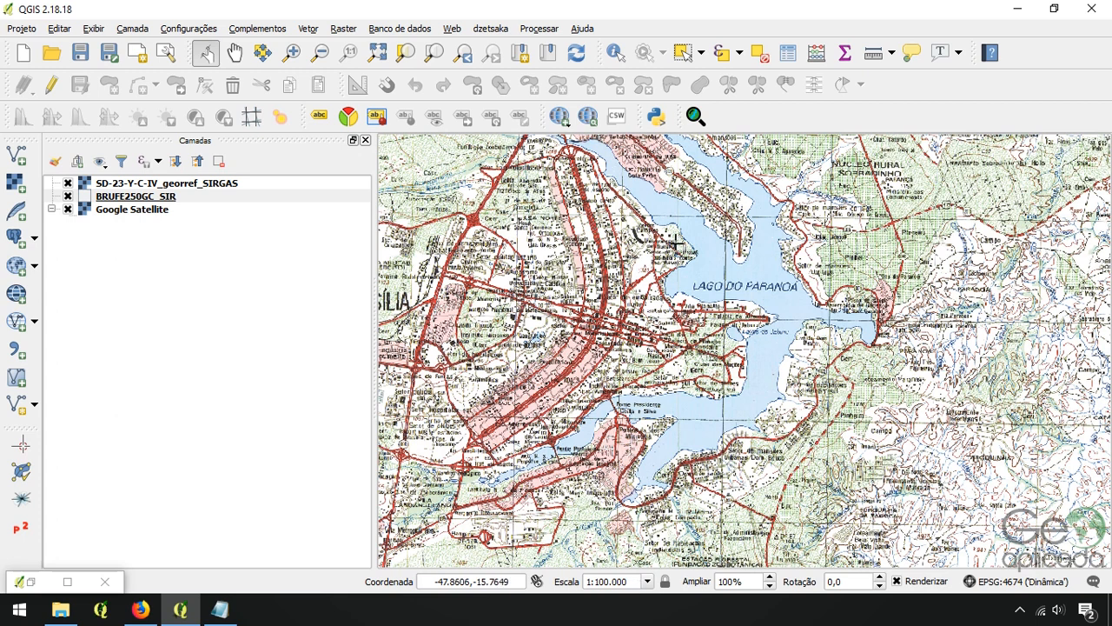